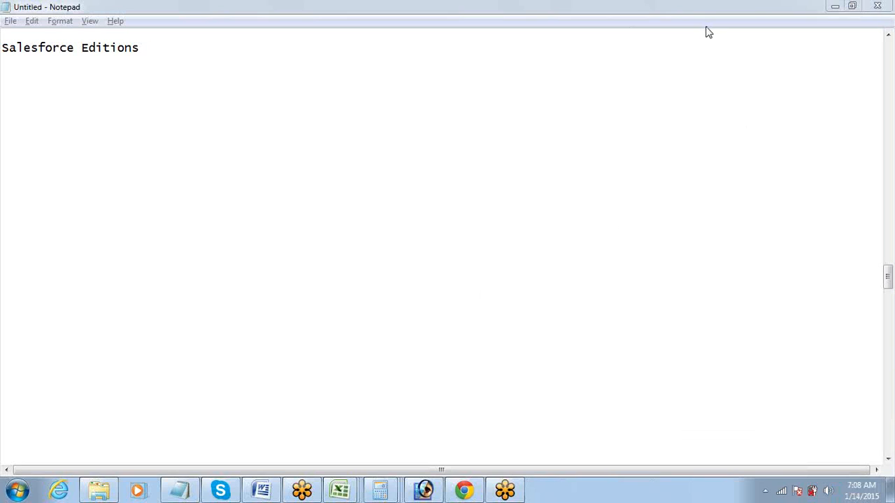
Add a second line 'Sales App' under Salesforce Editions, trimming the misspelled 'Applocation' ending.
click(150, 48)
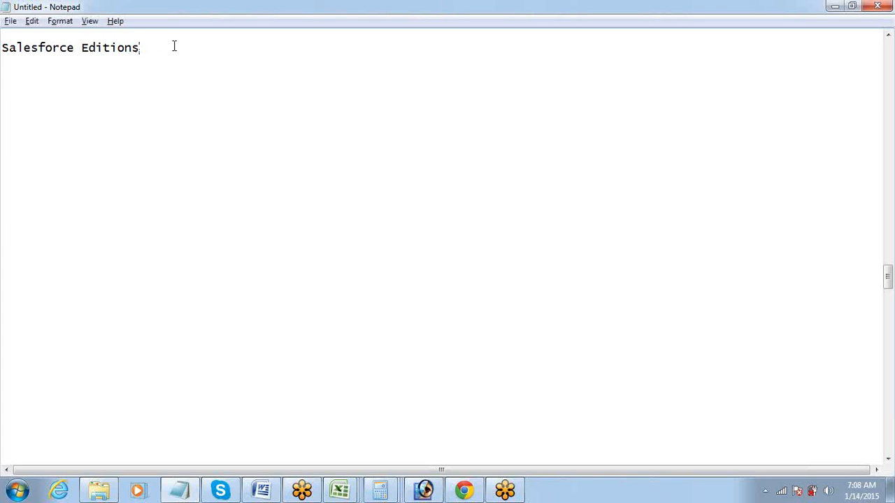
key(Return)
click(885, 31)
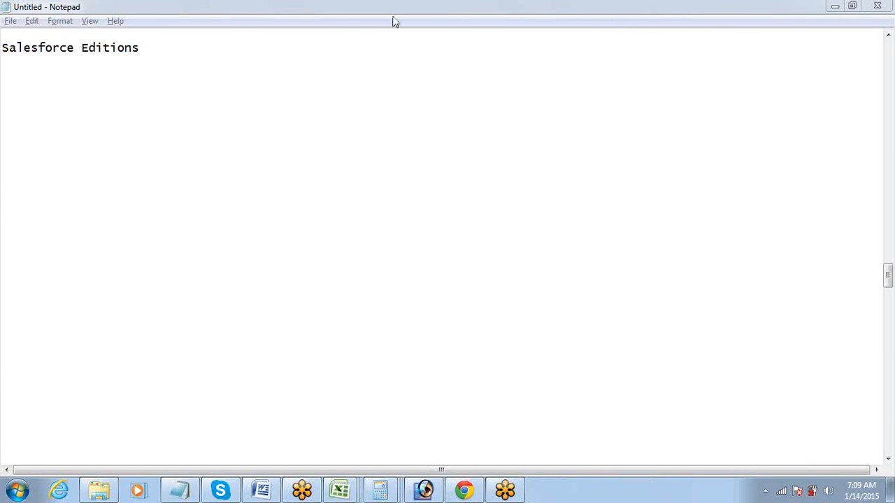
click(161, 44)
key(Return)
text(Sales Applocation)
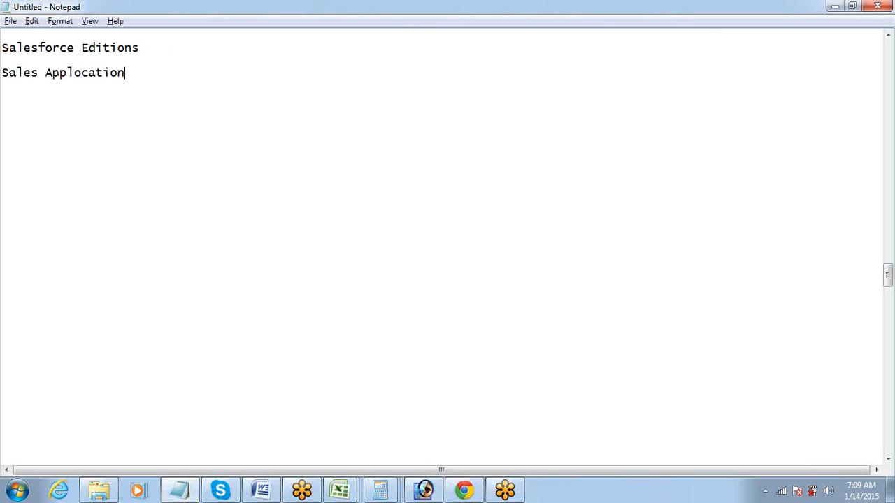
key(ctrl+shift+Left)
key(Right)
key(shift+Left)
key(shift+Left)
key(shift+Left)
key(shift+Left)
key(shift+Left)
key(shift+Left)
key(shift+Left)
key(shift+Left)
key(BackSpace)
click(890, 34)
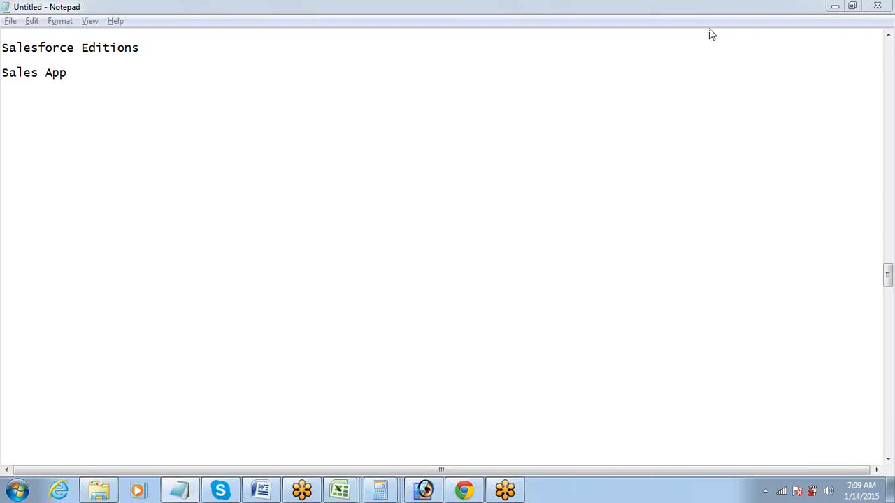
Return focus to the Notepad notes beside the Sales App line.
click(77, 73)
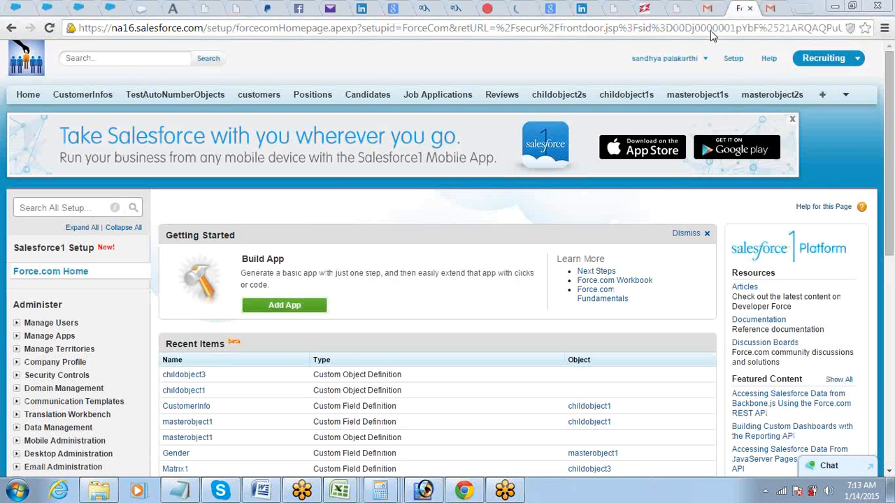
Scroll to the top and switch Salesforce from the Recruiting app to the Sales app.
mouse_move(892, 209)
mouse_down()
mouse_move(893, 284)
mouse_move(891, 227)
mouse_up()
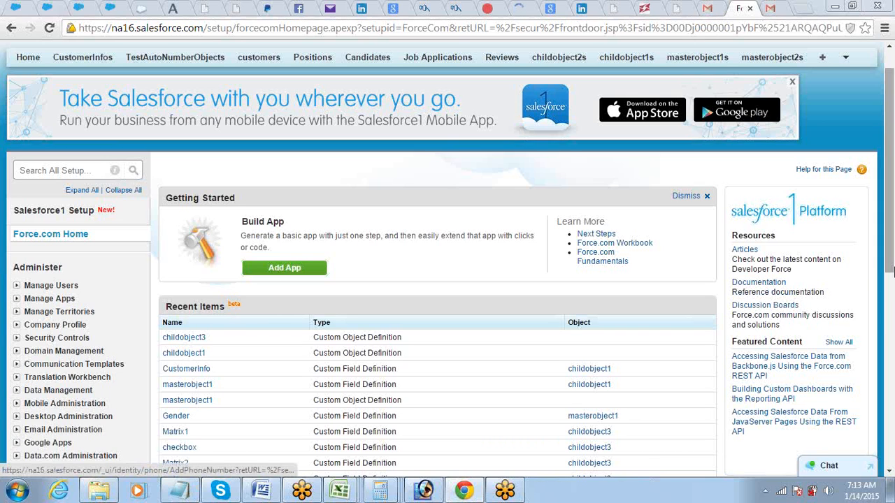
scroll(882, 266, up, 1)
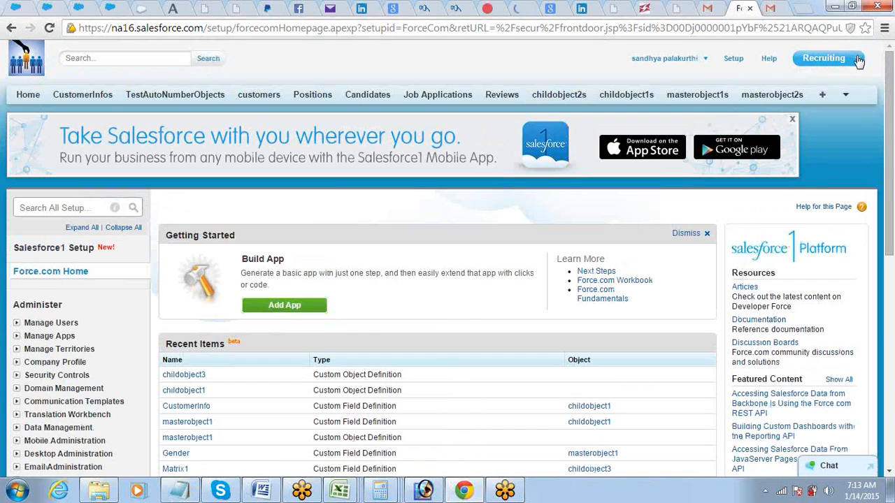
click(858, 60)
click(776, 91)
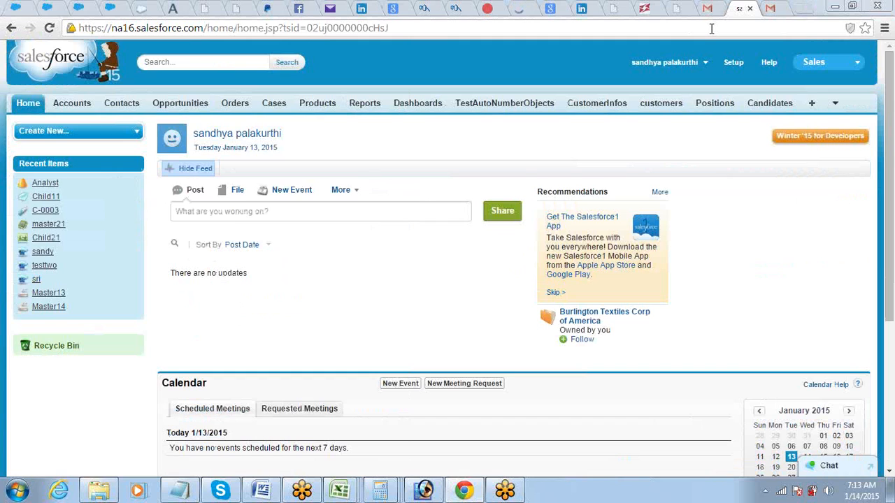
click(855, 70)
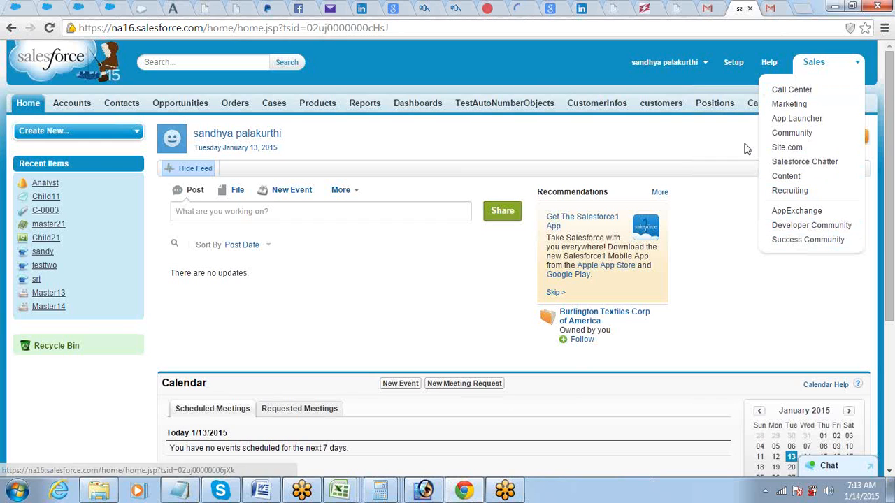
click(657, 131)
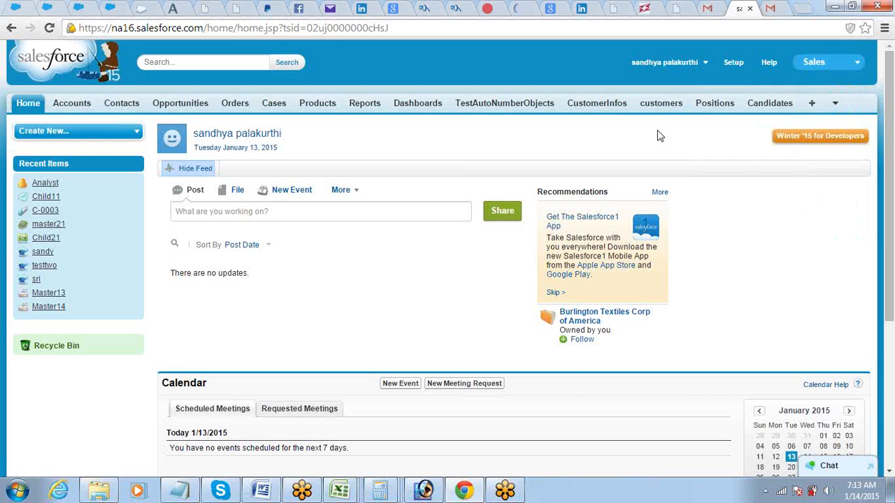
click(838, 67)
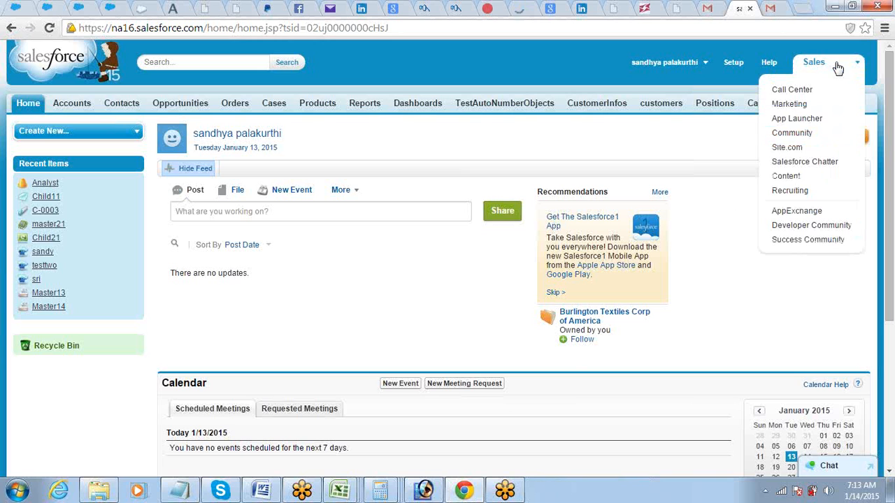
click(630, 137)
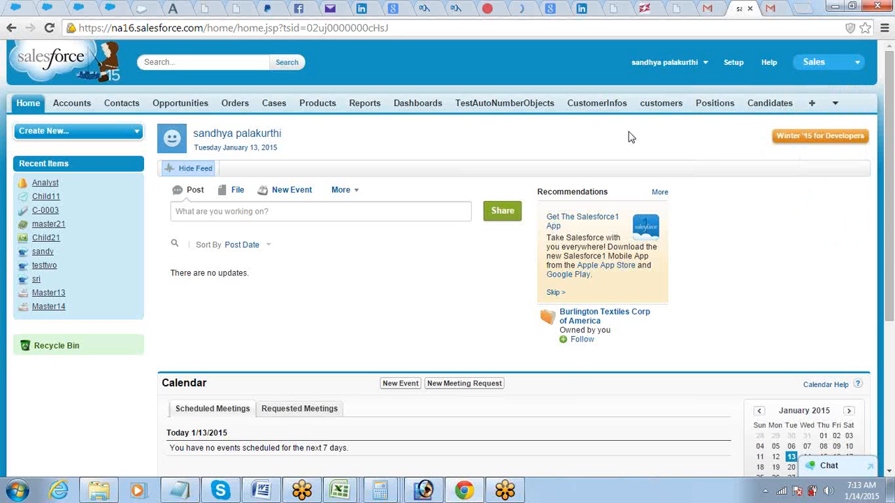
mouse_move(888, 268)
mouse_down()
mouse_move(886, 381)
mouse_move(891, 262)
mouse_up()
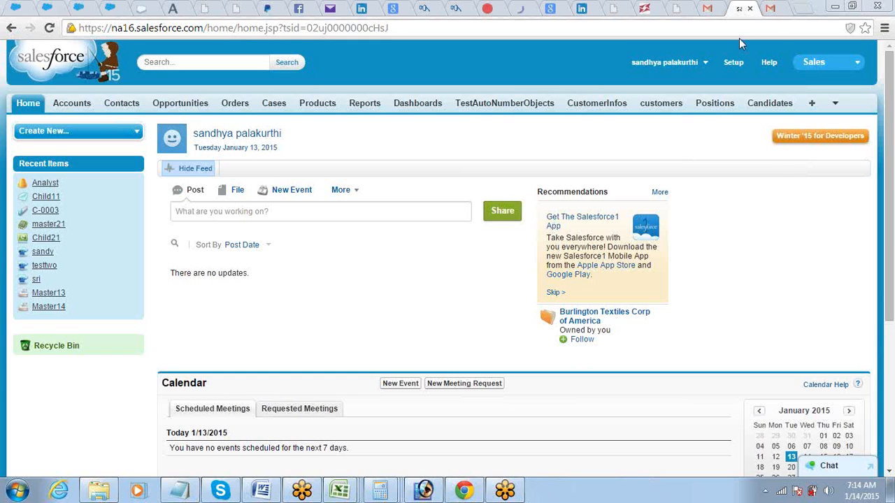
click(707, 65)
Log out, sign back in with the saved user name and password, and request a texted verification code.
click(668, 134)
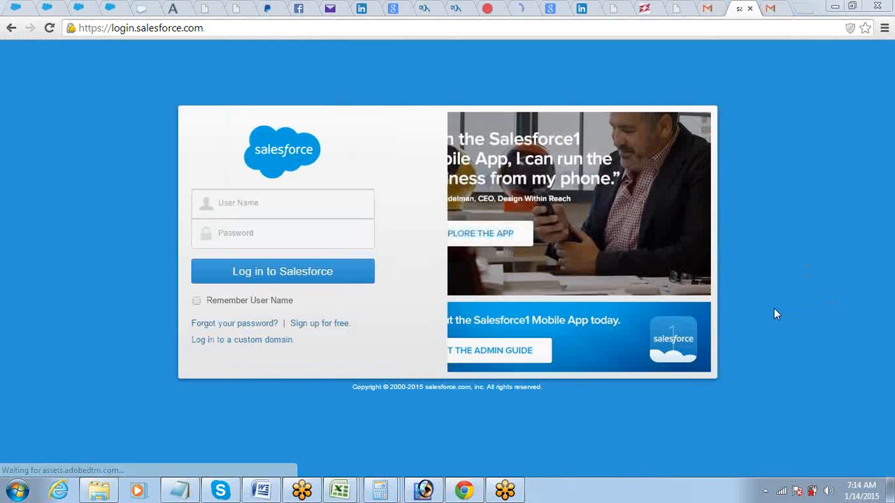
click(293, 207)
key(ctrl+v)
key(Tab)
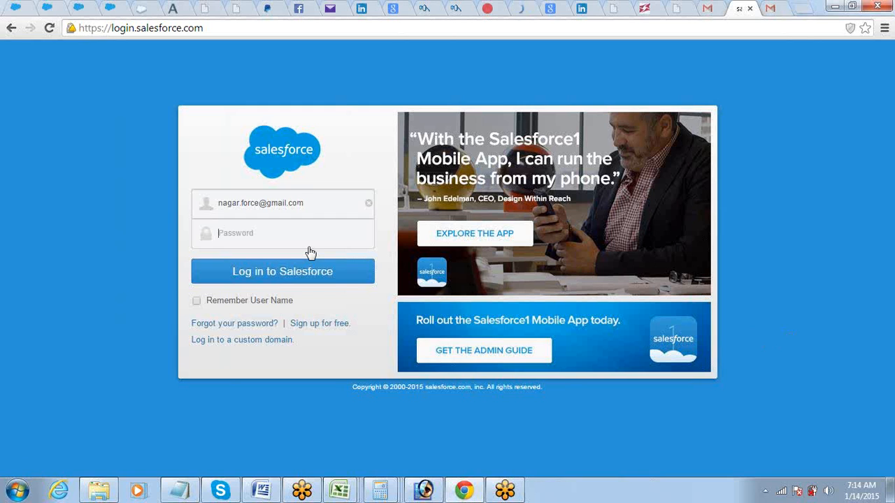
text(********)
click(297, 277)
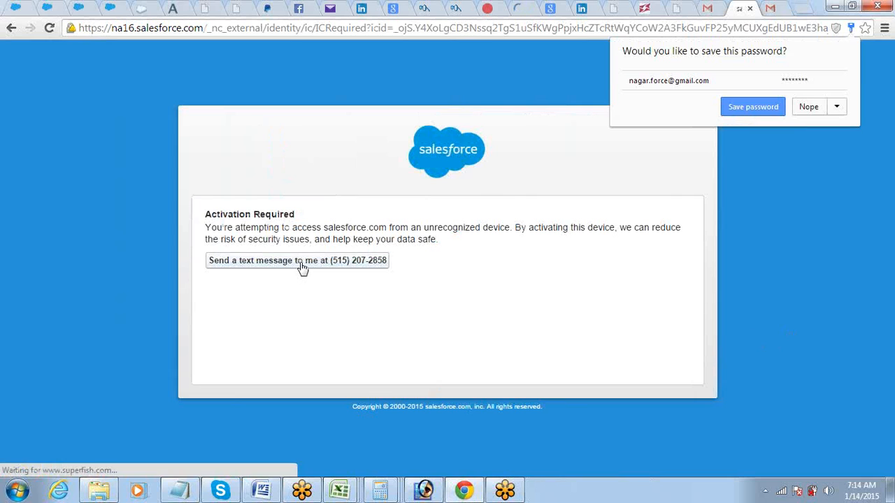
click(302, 263)
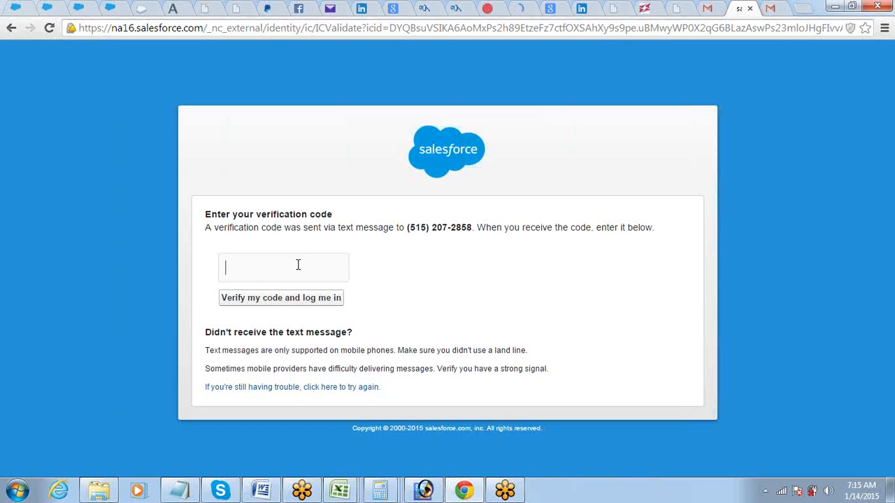
Enter the texted verification code, correct its mistaken digit, and verify to log in.
click(284, 300)
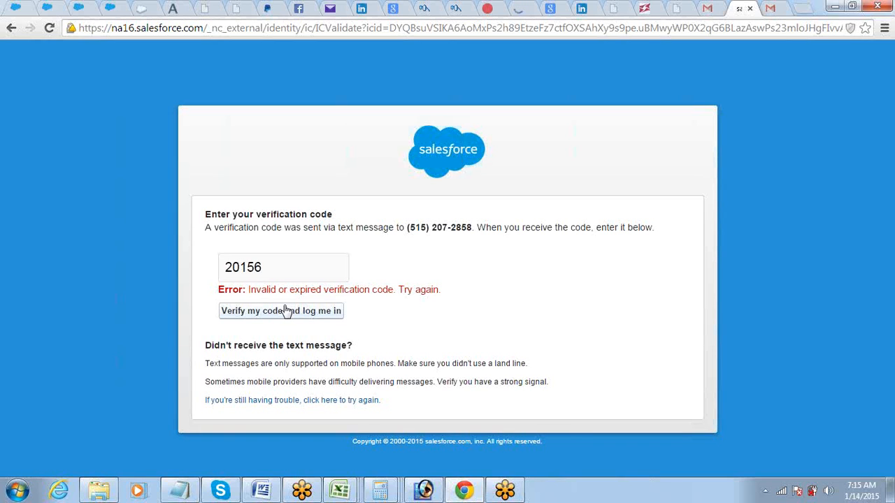
click(254, 266)
key(BackSpace)
text(9)
click(256, 315)
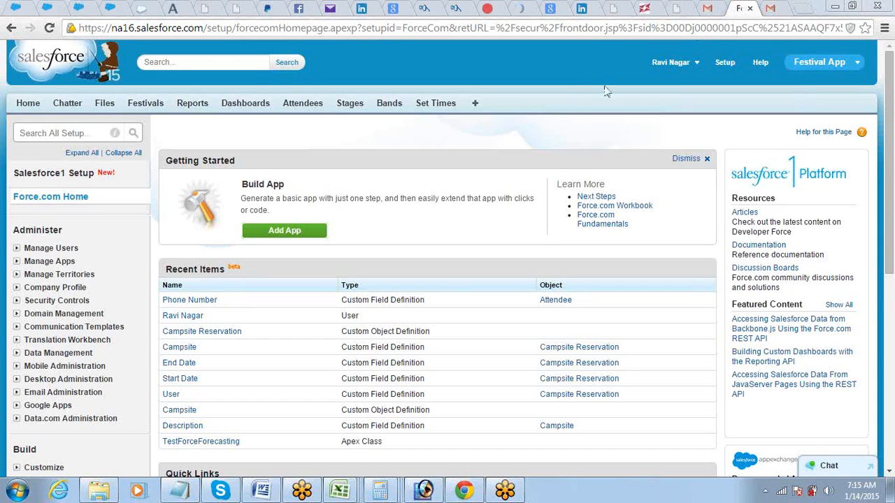
Switch to the Sales app, then reopen the app list to review it and close it unchanged.
click(819, 69)
click(813, 89)
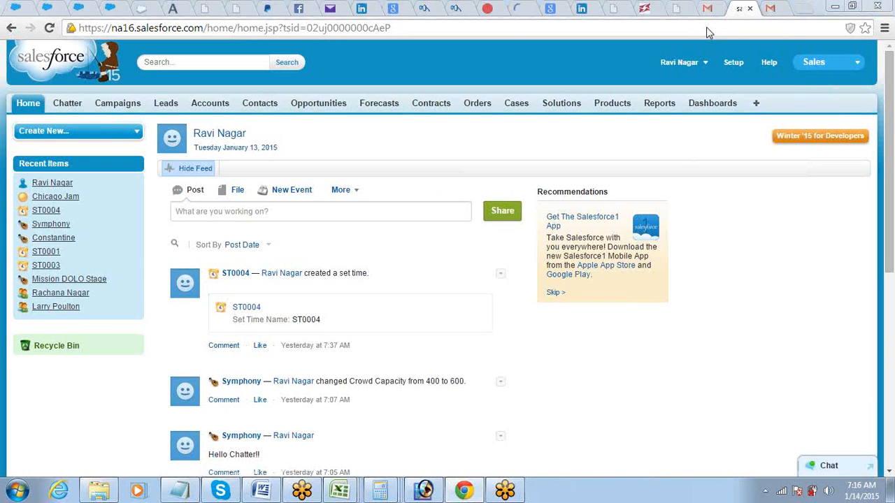
click(822, 65)
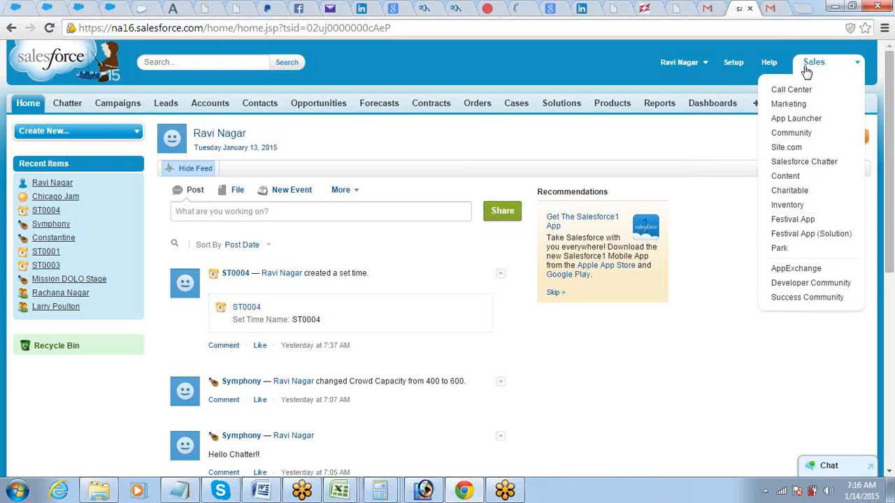
click(477, 63)
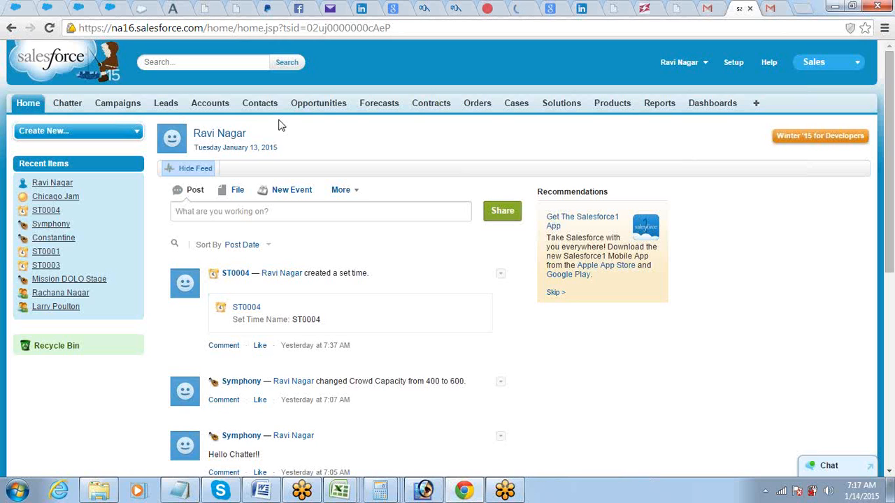
Add a colon after 'Sales App' and start a new line below it.
click(179, 490)
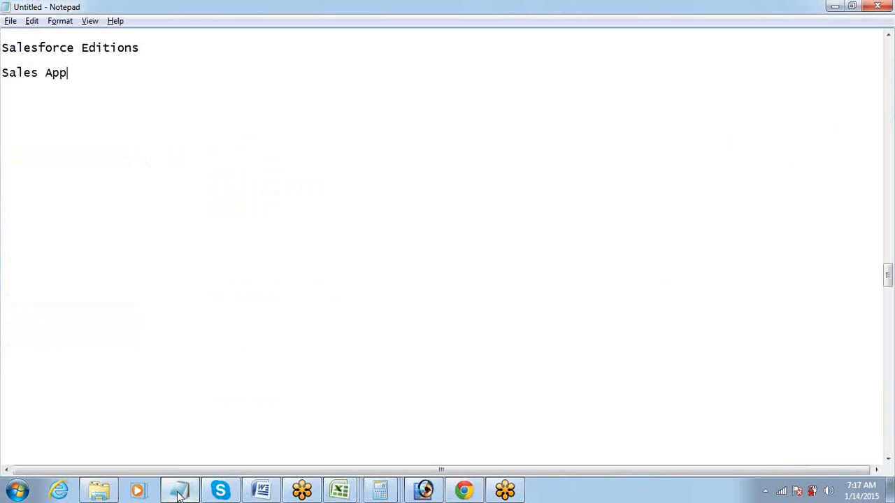
text(:)
key(Return)
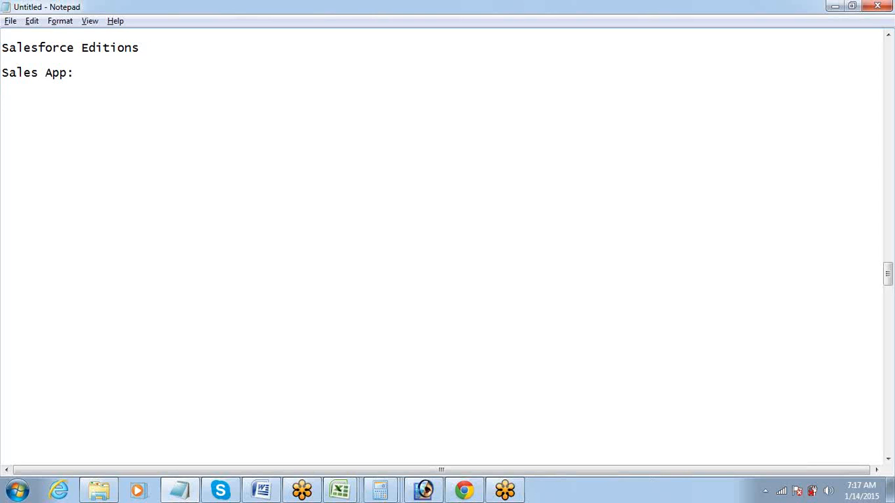
key(alt+Tab)
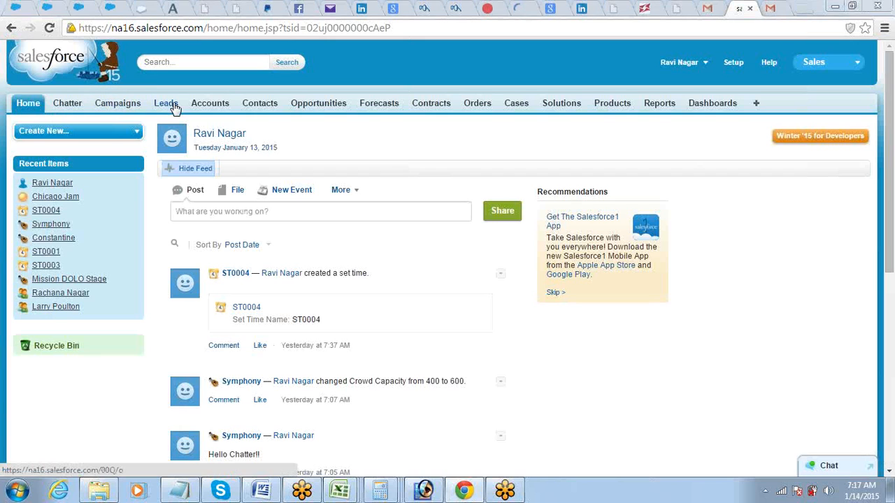
key(alt+Tab)
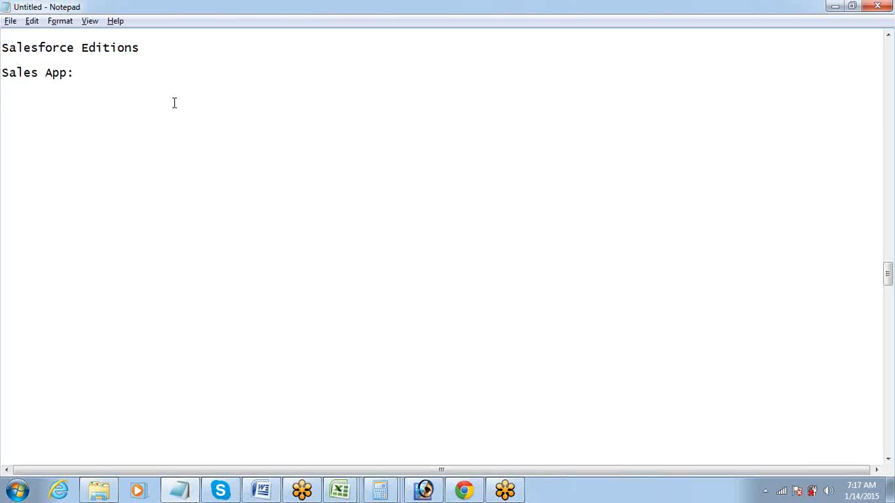
Type 'ABC Ltd... selling projectors to Business - B2B', fixing typos, and start a new line.
text(ABC Ltd... selling projr)
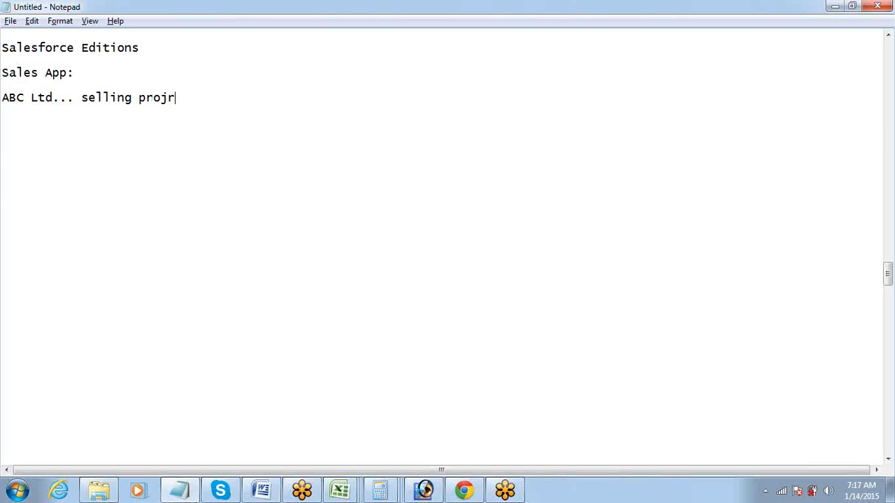
key(BackSpace)
text(ectt)
key(BackSpace)
text(ors to Business)
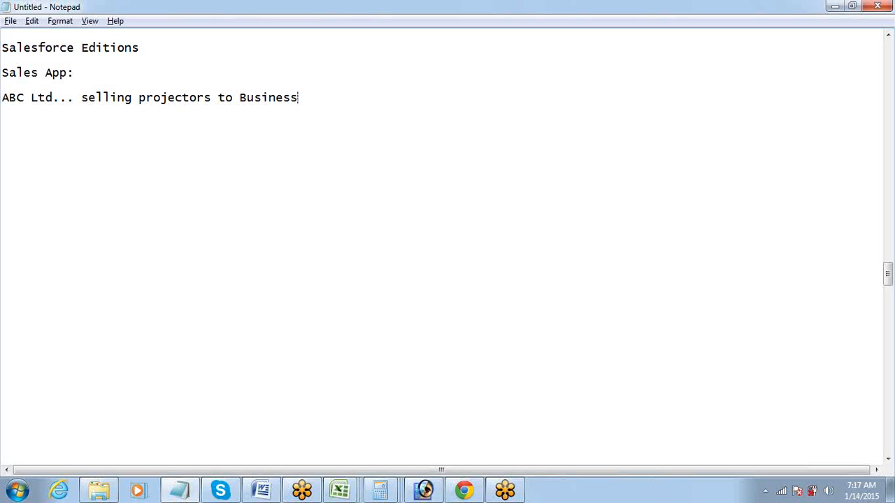
text(- B2B)
key(alt+Tab)
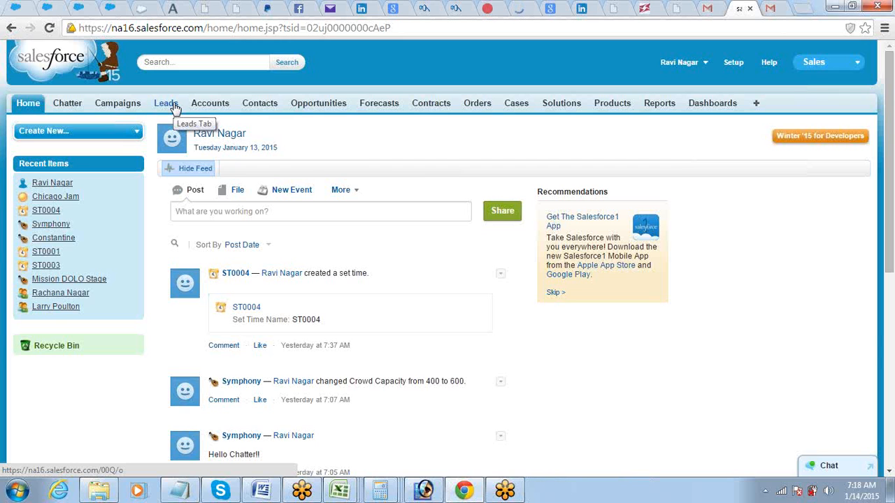
key(alt+Tab)
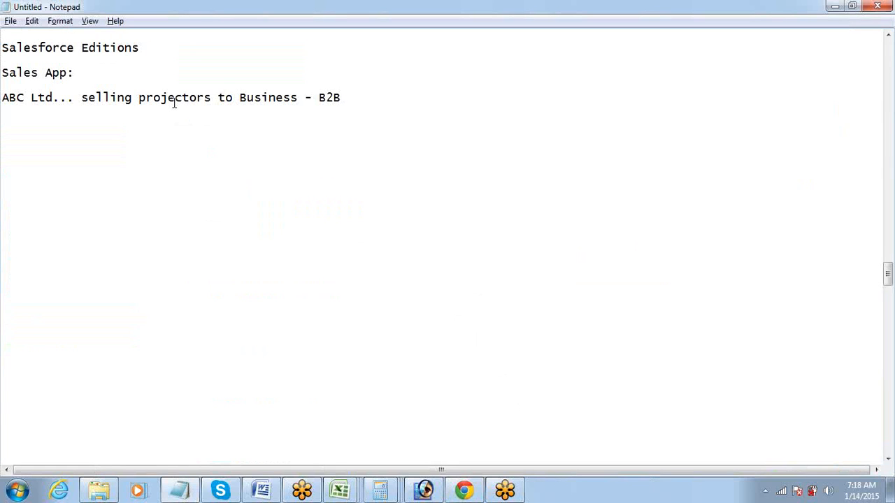
key(alt+Tab)
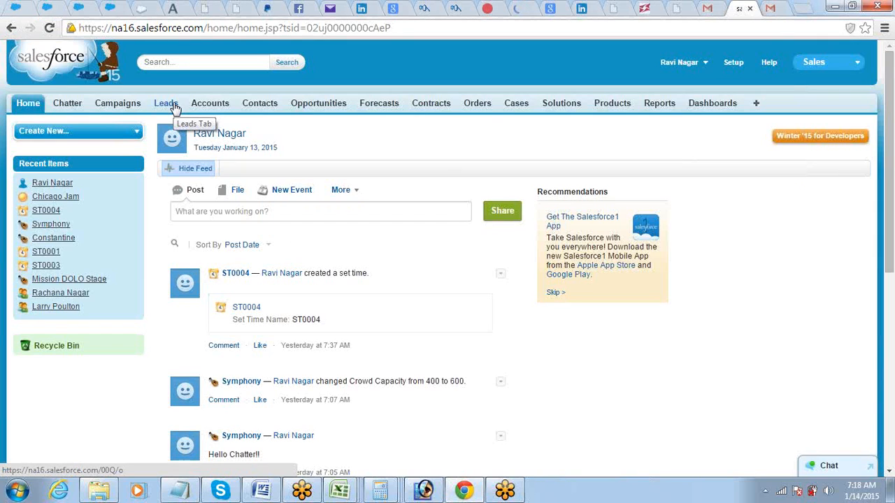
key(alt+Tab)
key(Return)
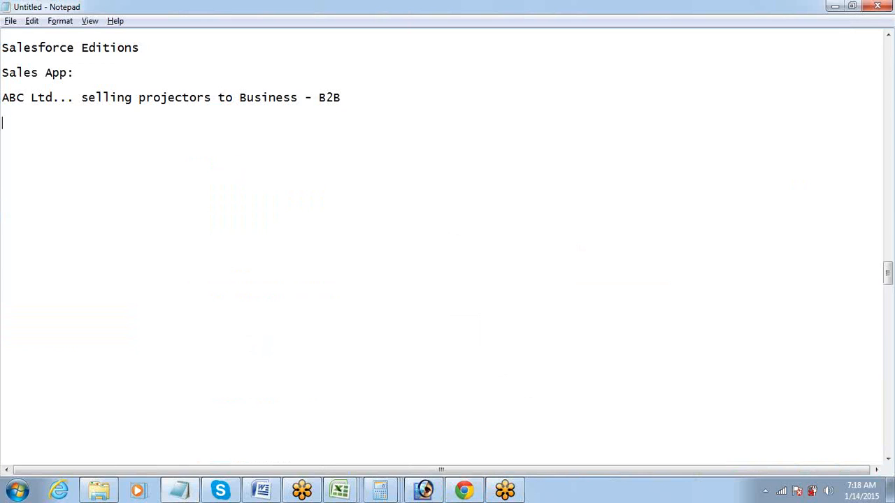
Type 'Promotional Activities.. Campaigns' on the new line and select the word Campaigns.
text(Promotional Act)
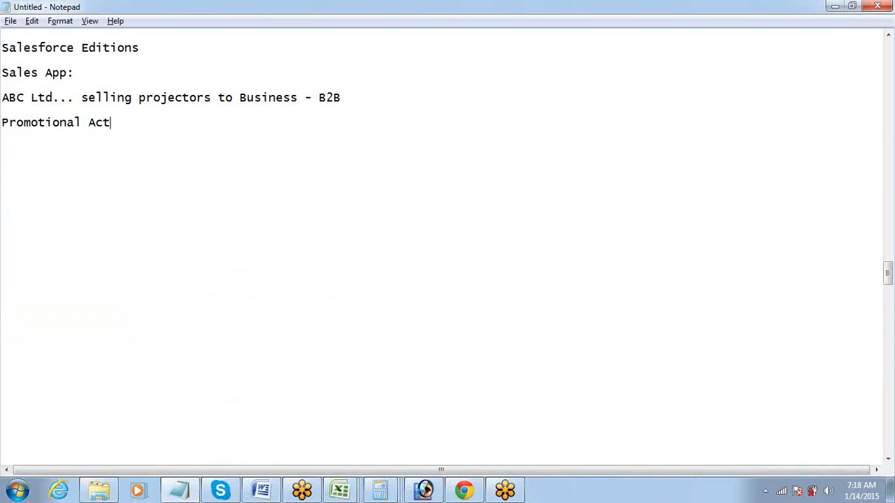
text(ivities..)
text(Cam)
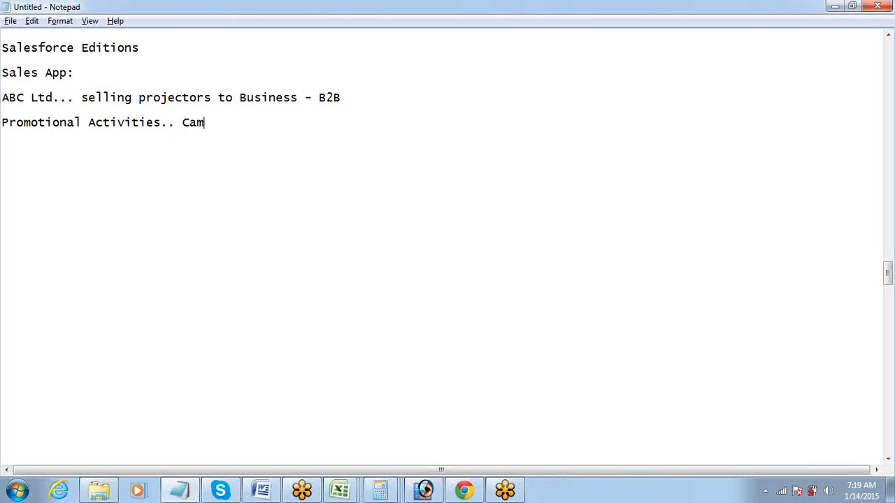
text(paigns)
key(ctrl+shift+Left)
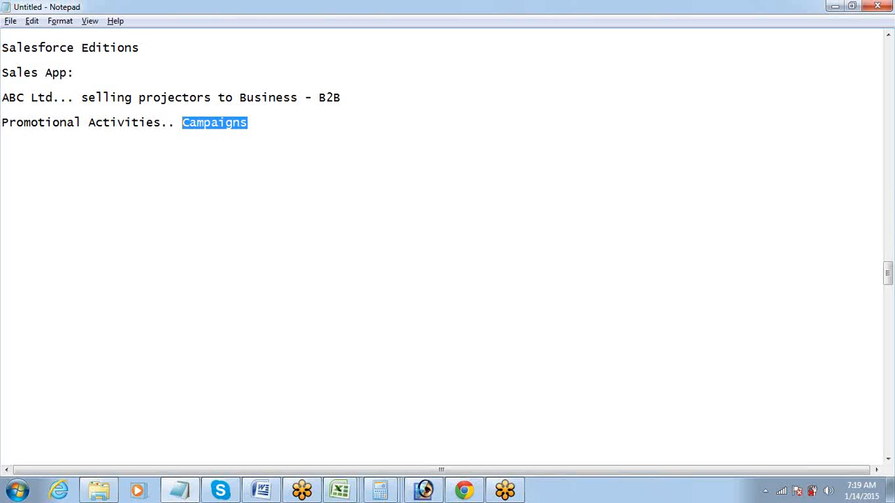
key(alt+Tab)
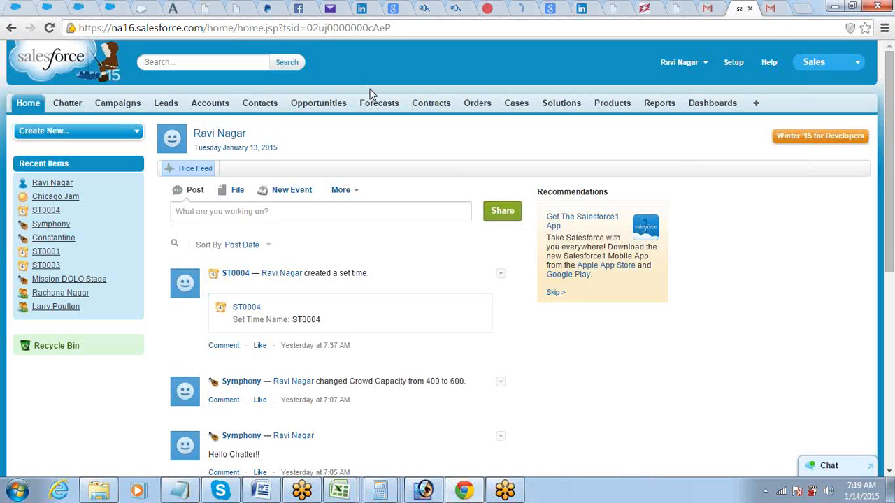
Add the lines 'Jan' and 'Apr' beneath 'Promotional Activities.. Campaigns'.
key(alt+Tab)
key(Right)
text(\)
key(Return)
text(Jan)
key(Return)
text(Apr)
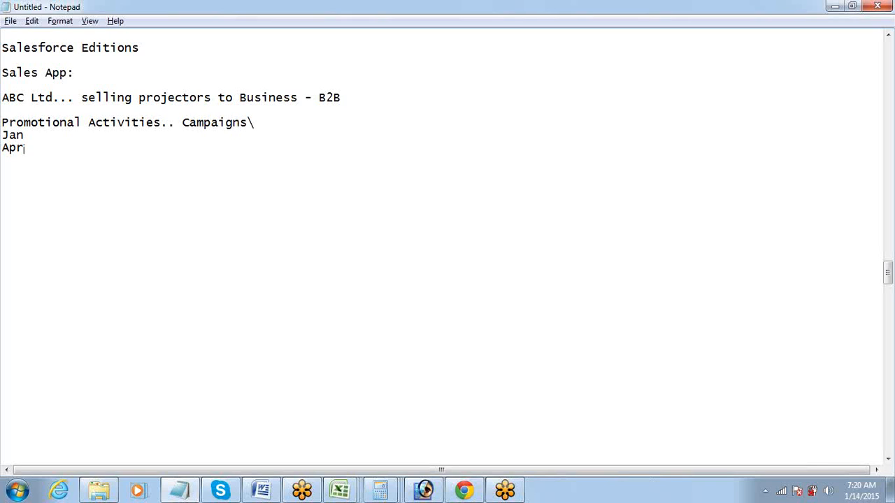
Check the Jan and Apr lines and remove the stray backslash after Campaigns.
key(Up)
key(shift+Home)
key(Down)
key(shift+End)
key(Up)
key(BackSpace)
key(ctrl+shift+Left)
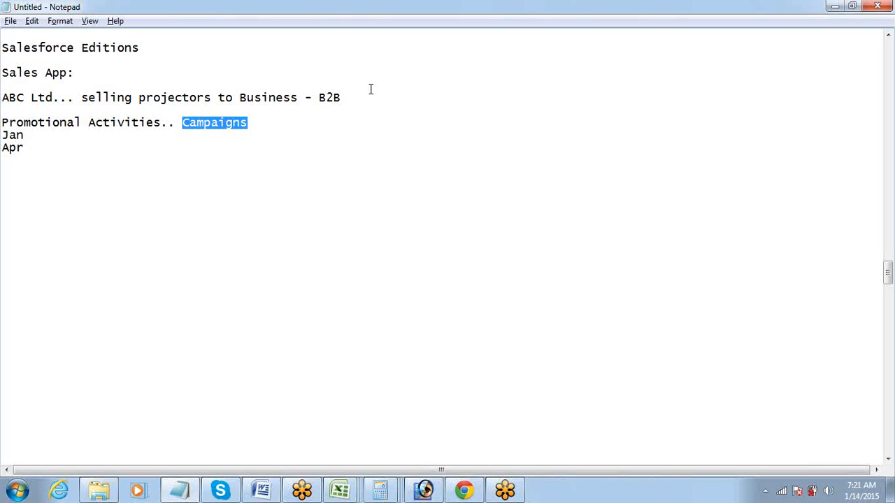
Delete the Jan and Apr lines under Campaigns.
key(ctrl+End)
key(shift+Left)
key(shift+Left)
key(shift+Left)
key(Up)
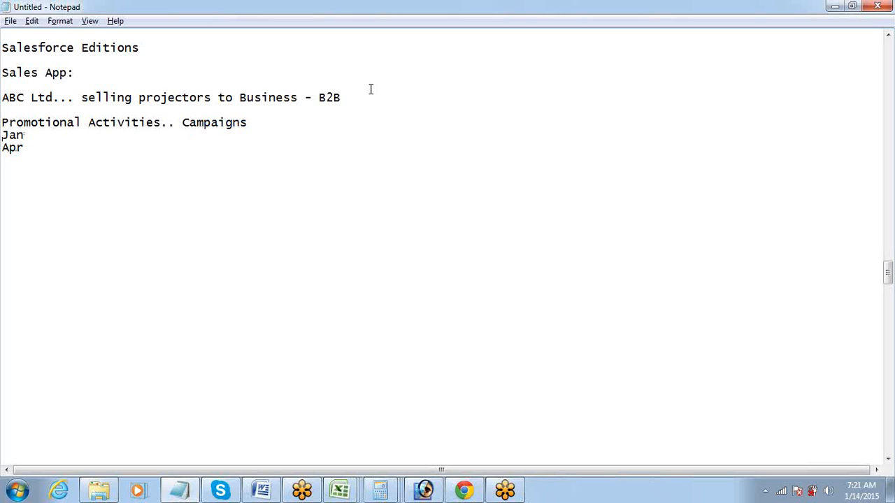
key(ctrl+shift+End)
key(Delete)
Type 'Online' and 'Print Media' on separate lines under Campaigns, fixing typos.
text(Onine)
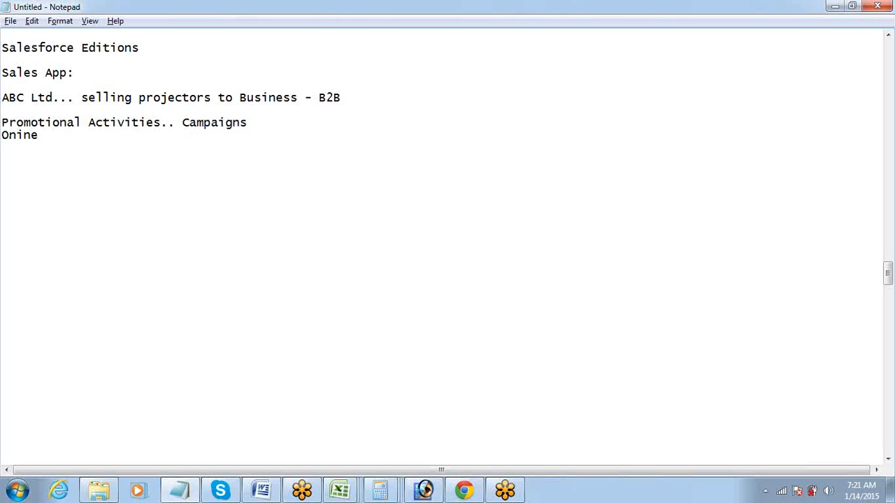
key(Left)
key(Left)
key(Left)
text(l)
key(End)
key(Return)
text(Print Mediaa)
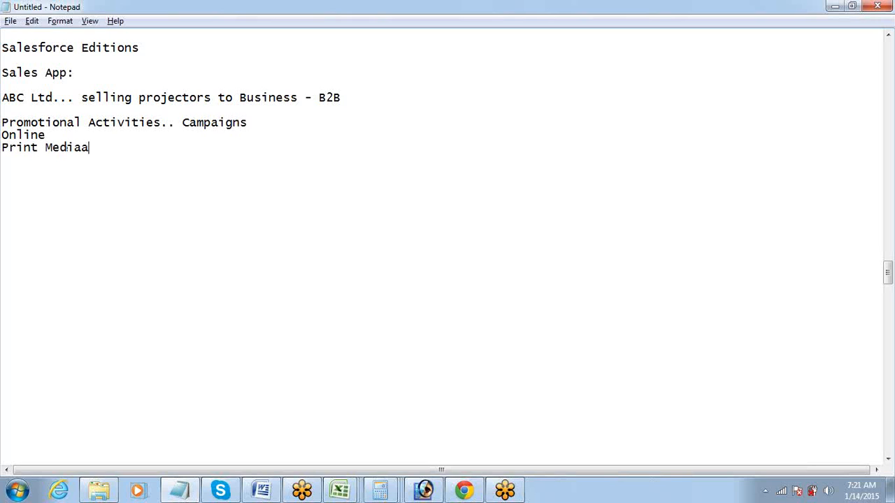
key(BackSpace)
key(alt+Tab)
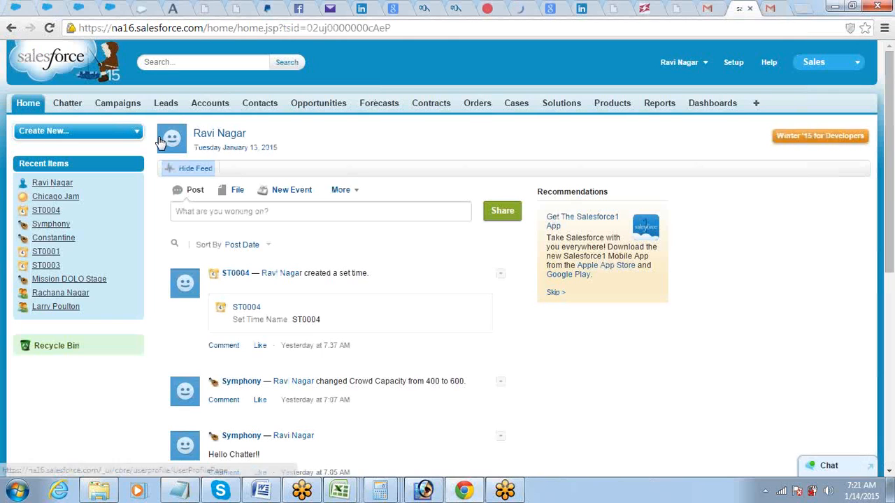
Go to the Campaigns tab and start a new campaign record.
click(115, 105)
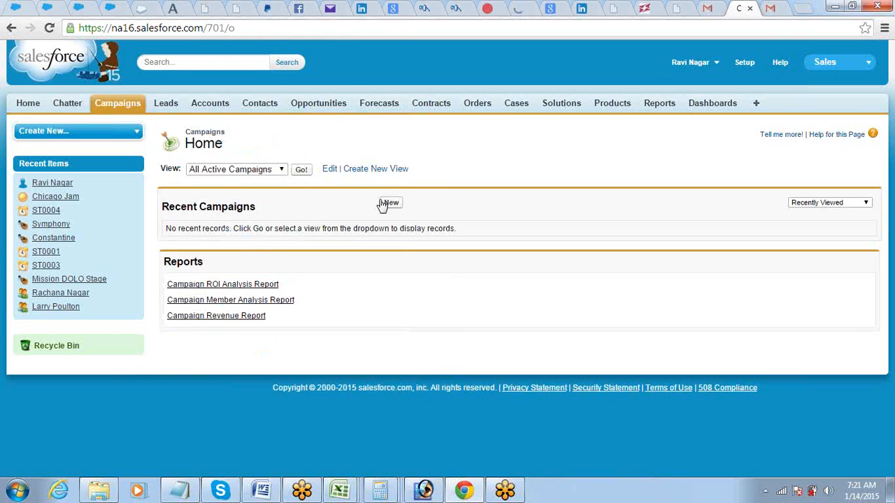
click(392, 207)
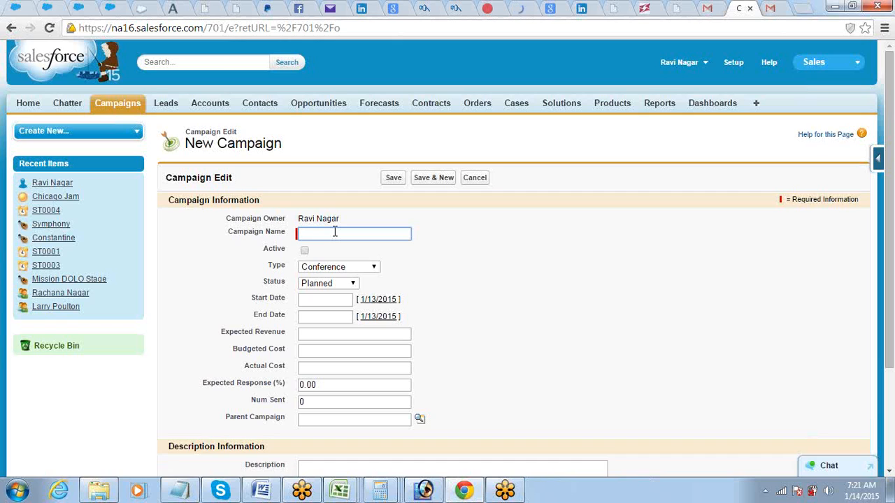
Name the campaign 'Seminiar January', mark it active, with type Conference and status Planned.
text(Seminiar January)
key(Tab)
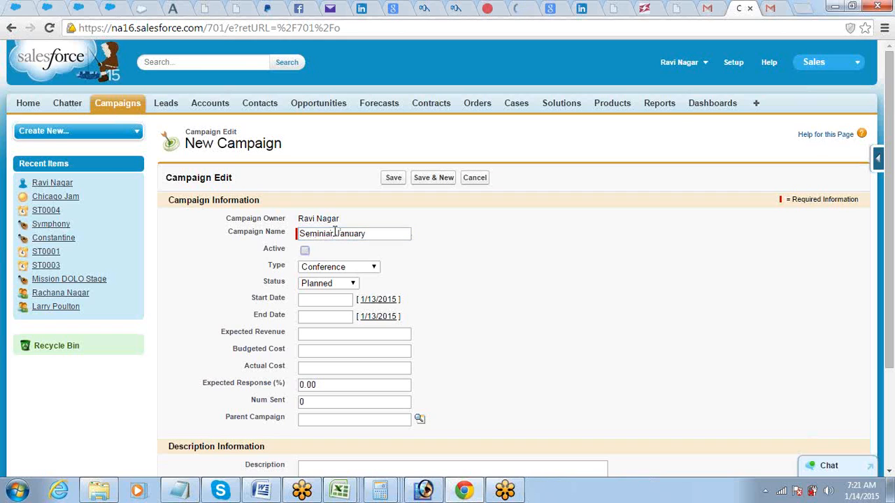
click(305, 251)
click(302, 250)
click(365, 270)
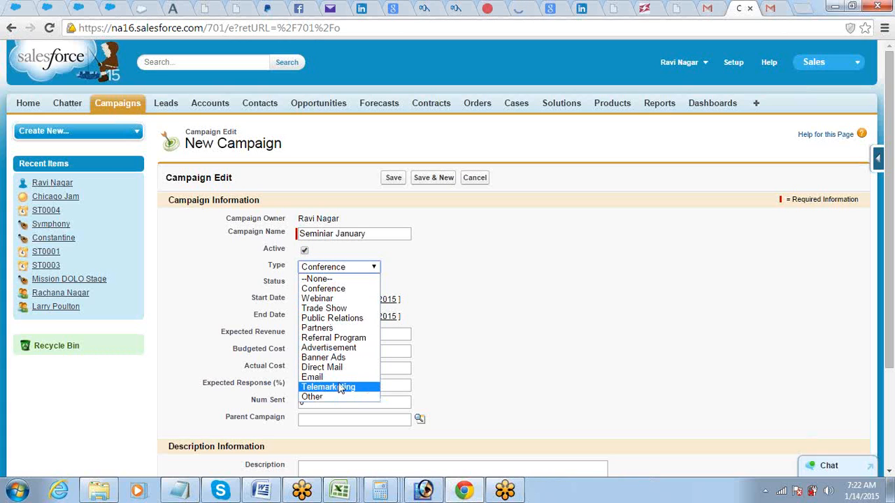
click(358, 289)
click(353, 288)
click(353, 289)
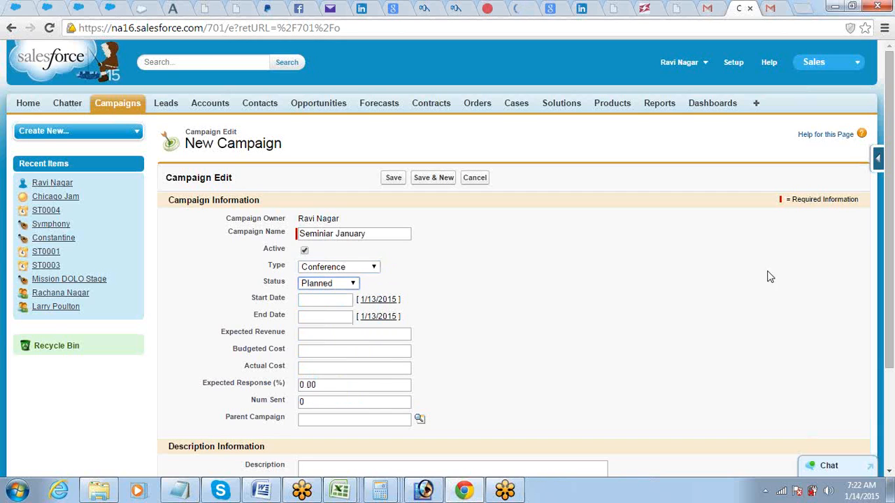
scroll(892, 226, down, 1)
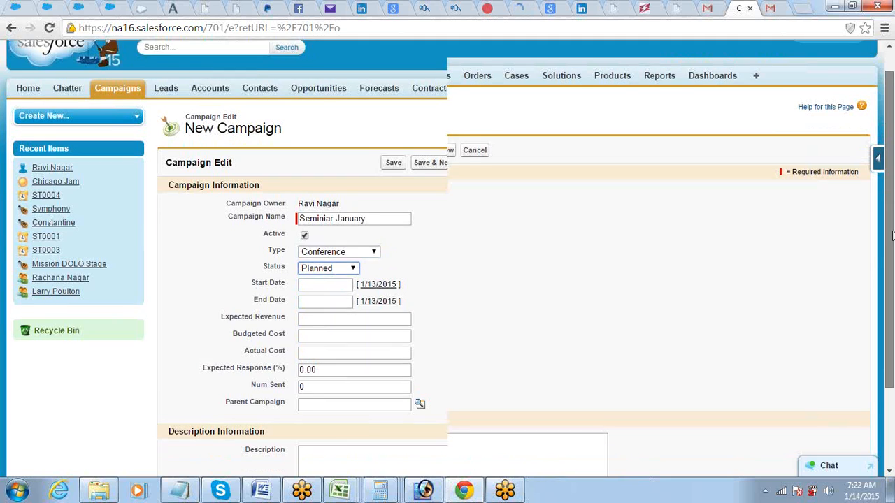
click(319, 235)
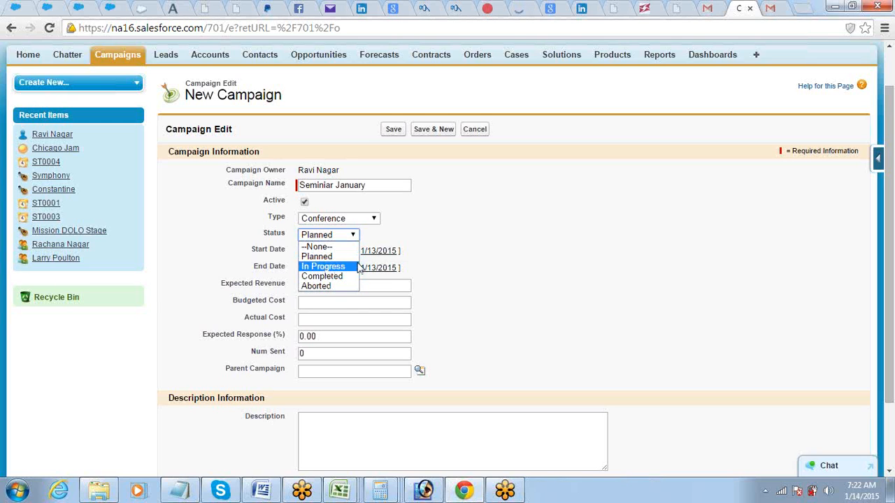
click(441, 244)
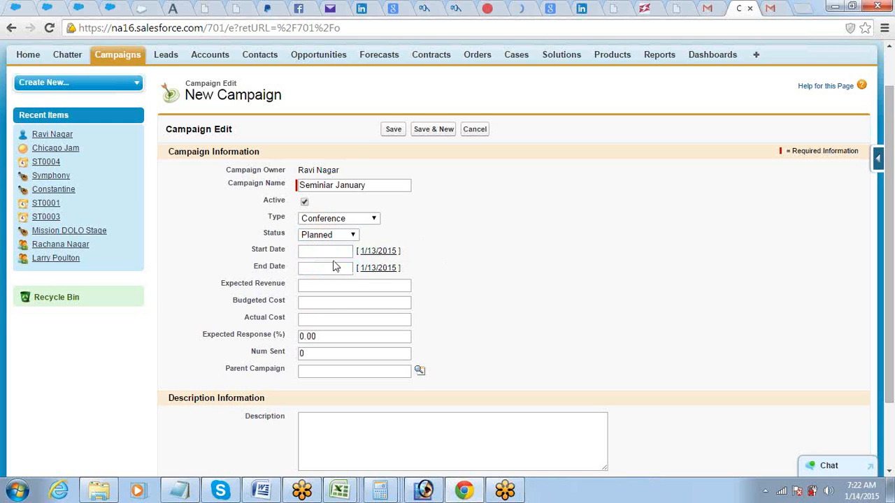
Set the campaign to run from 1/22/2015 to 1/24/2015.
click(314, 252)
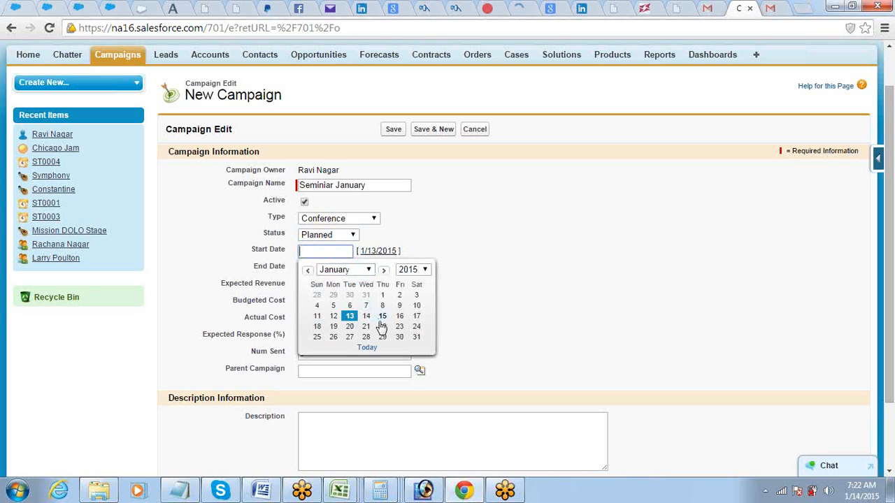
click(382, 327)
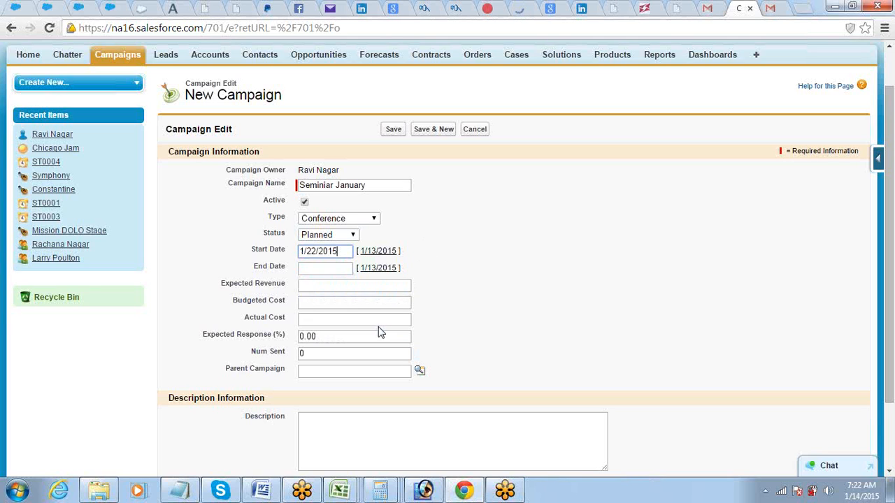
click(331, 267)
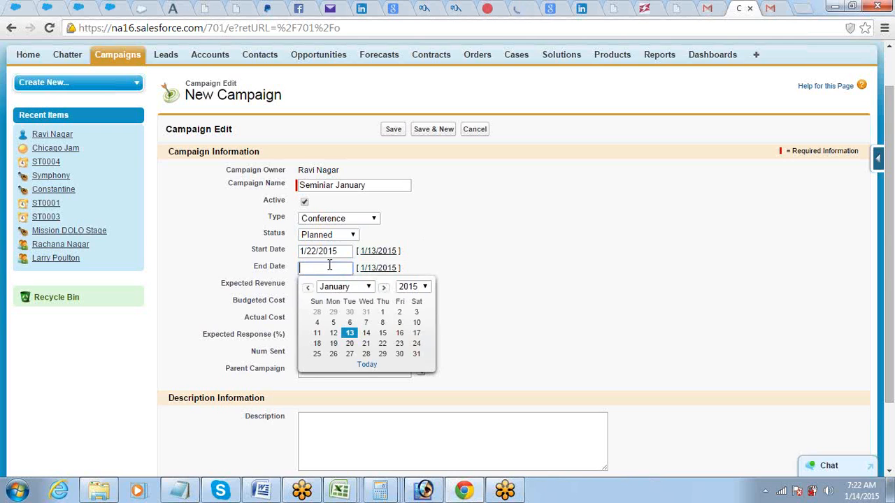
click(415, 344)
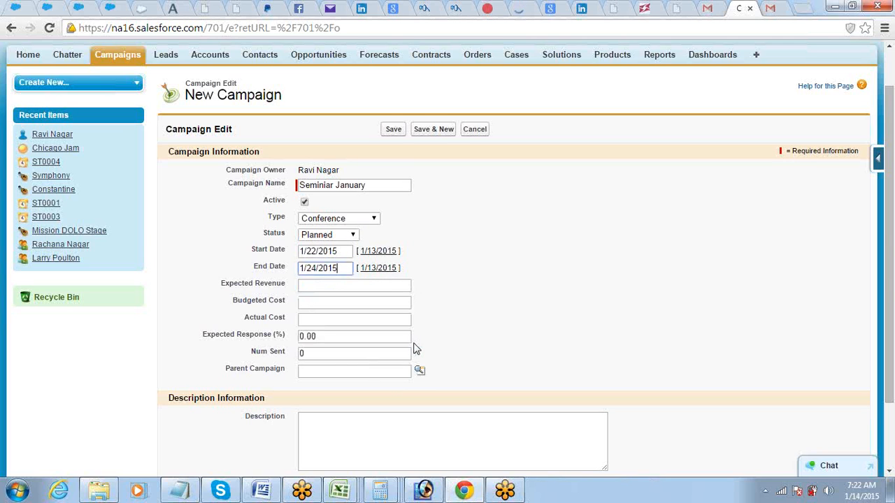
Enter expected revenue 1000000 and budgeted cost 10000.
click(337, 284)
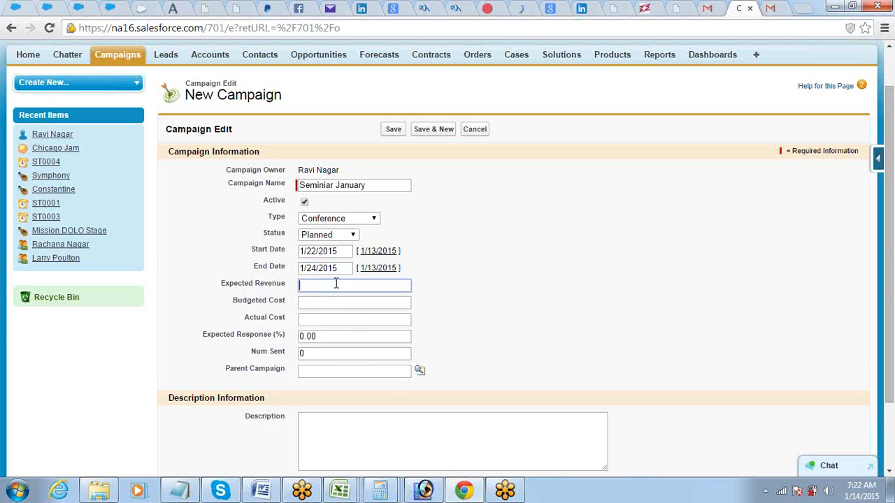
text(1000000)
key(Tab)
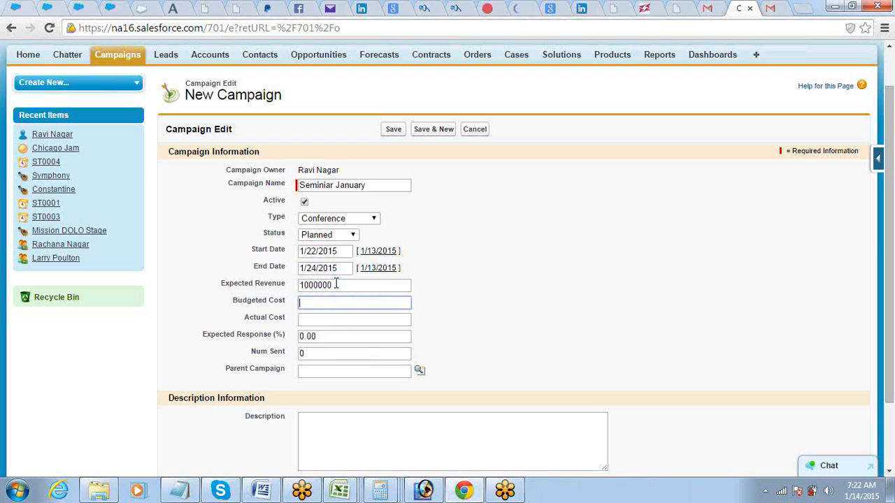
text(100000)
key(Tab)
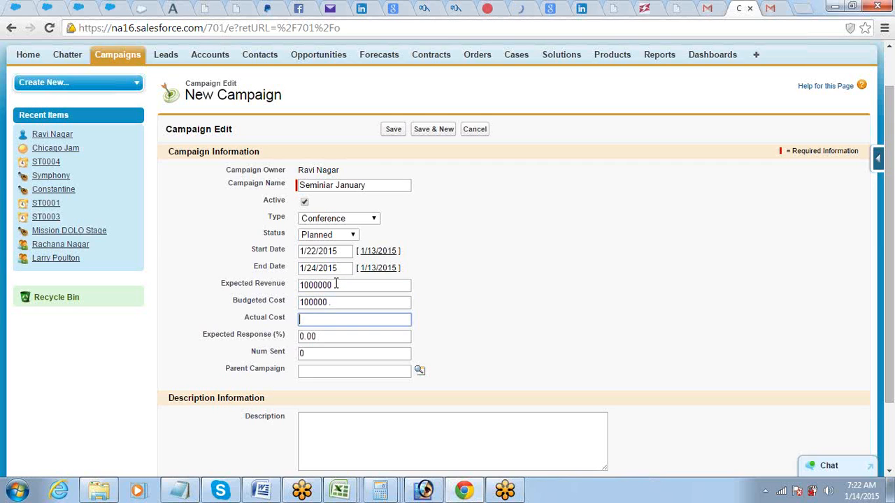
key(shift+Tab)
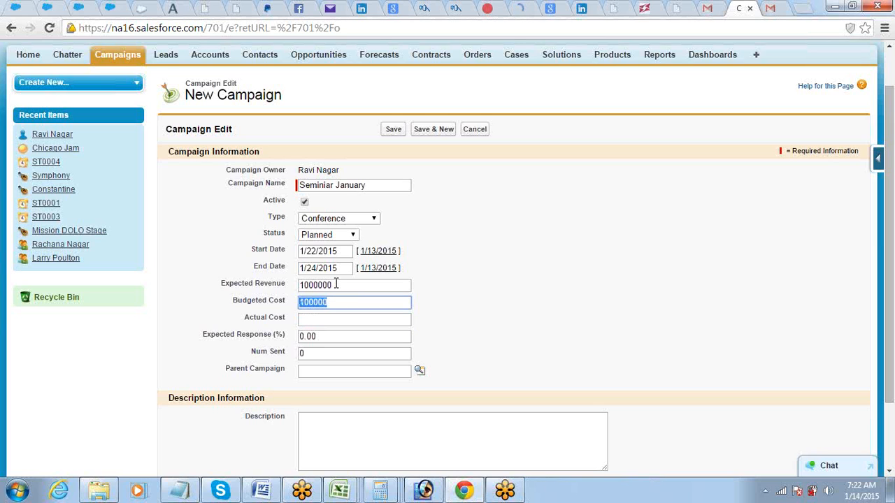
key(Right)
key(BackSpace)
key(Tab)
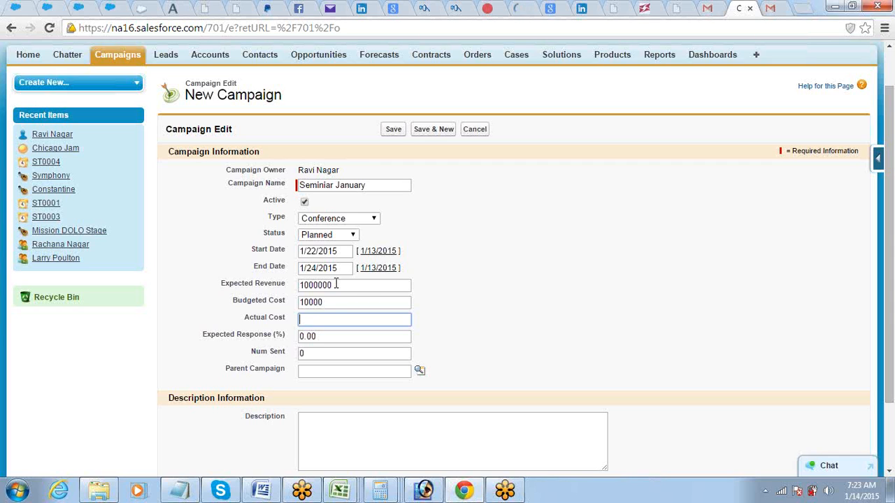
Replace the 0.00 expected response with 5 percent.
click(335, 336)
drag(334, 335, 237, 344)
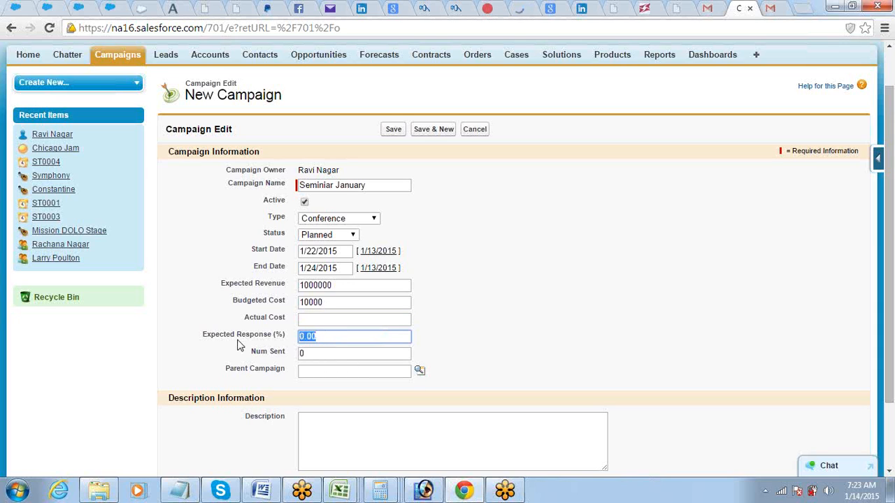
text(5)
click(498, 359)
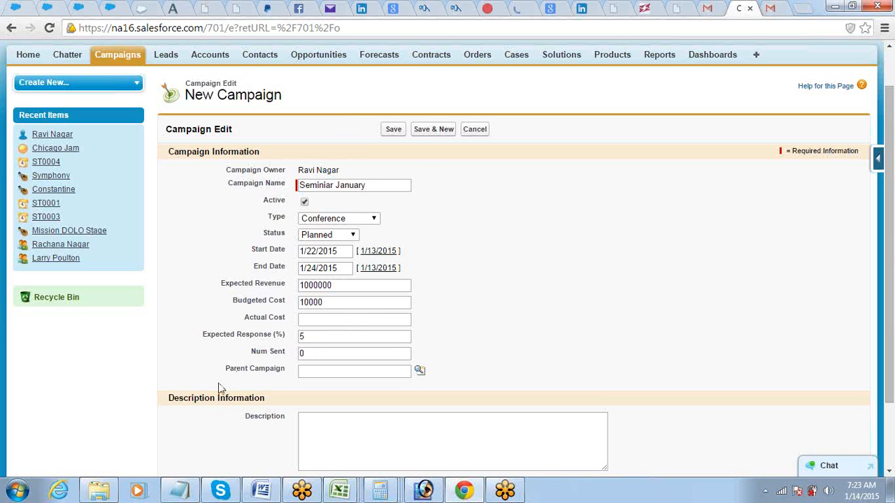
drag(228, 375, 288, 372)
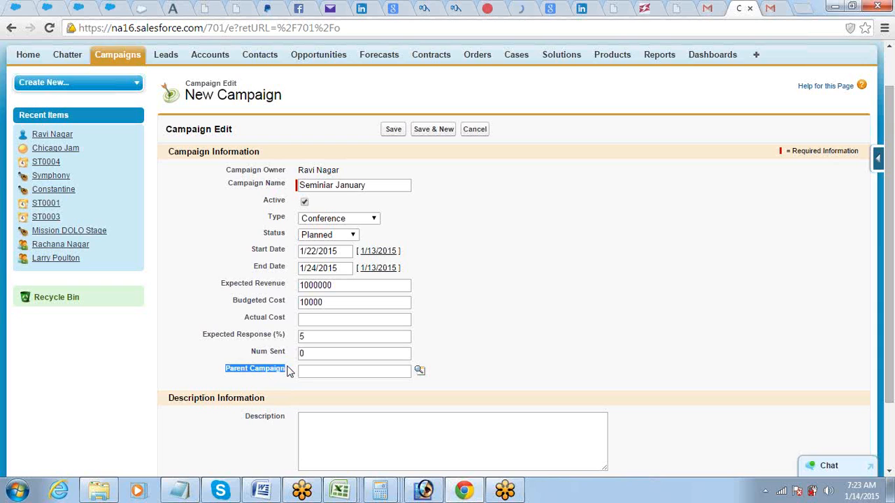
click(216, 373)
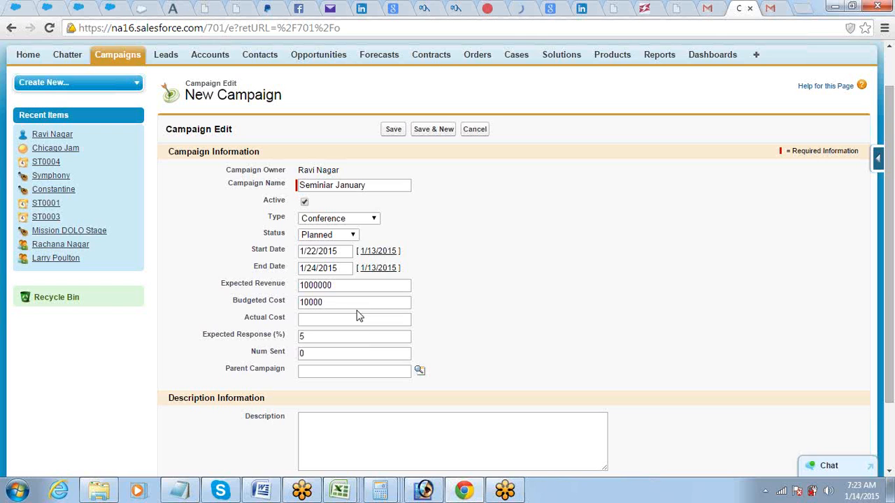
Add a 'Q1 Caampaigns' line under Print Media in the Notepad notes, followed by an indented line.
click(187, 495)
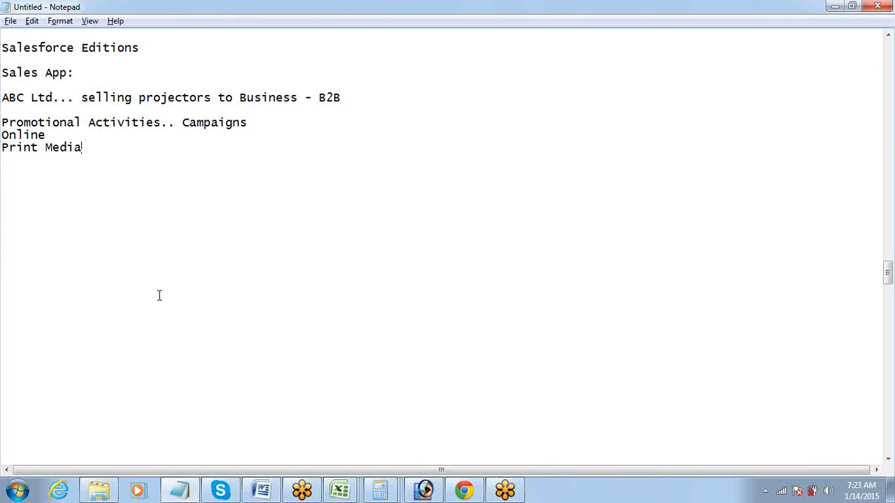
key(Return)
text(q1)
key(BackSpace)
drag(9, 172, 2, 172)
text(Q)
key(End)
text(Caampaigns)
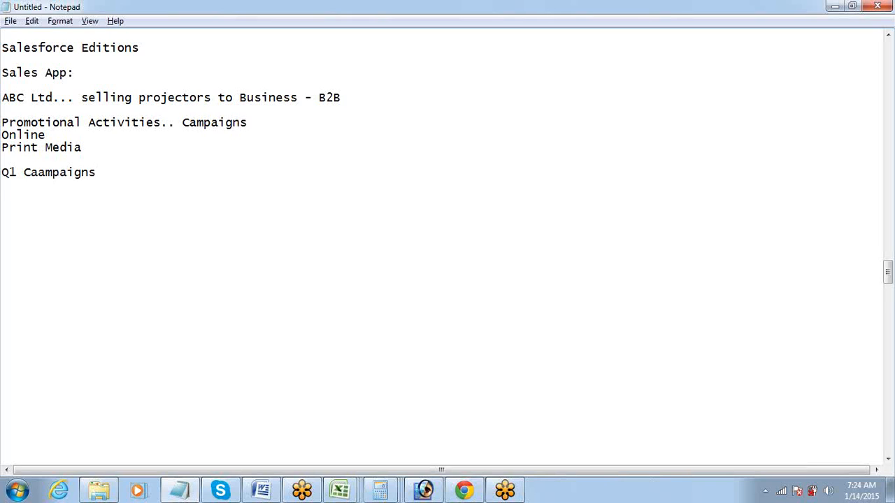
key(Return)
key(Tab)
key(alt+Tab)
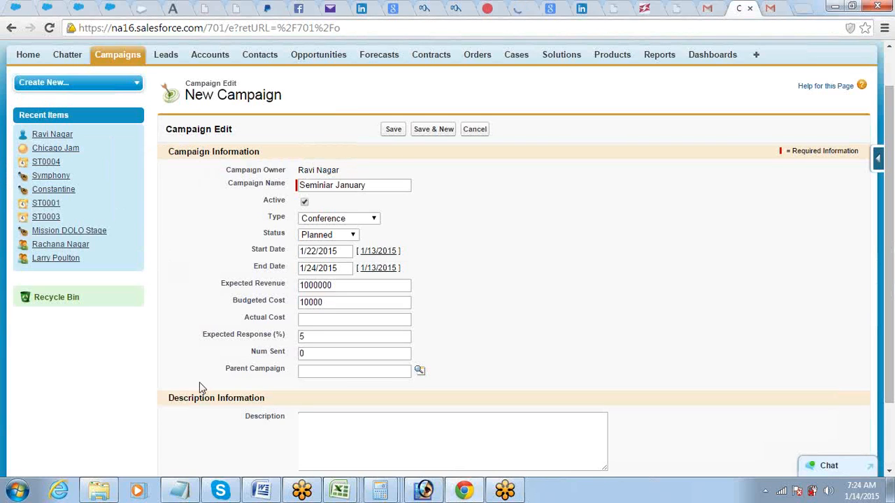
drag(226, 376, 282, 373)
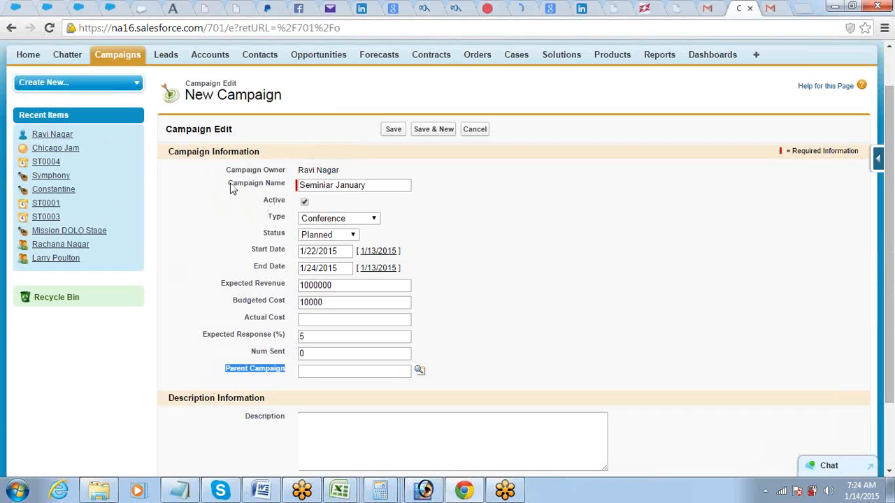
click(212, 232)
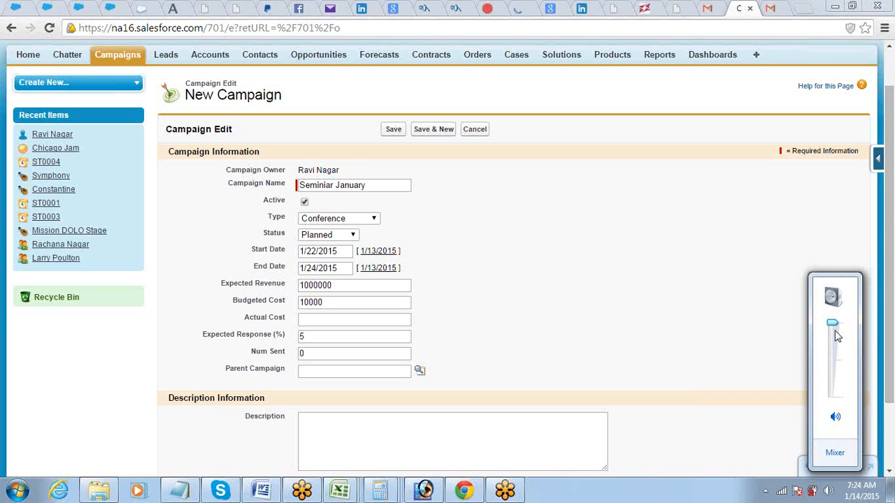
mouse_move(835, 323)
drag(836, 324, 839, 350)
click(703, 199)
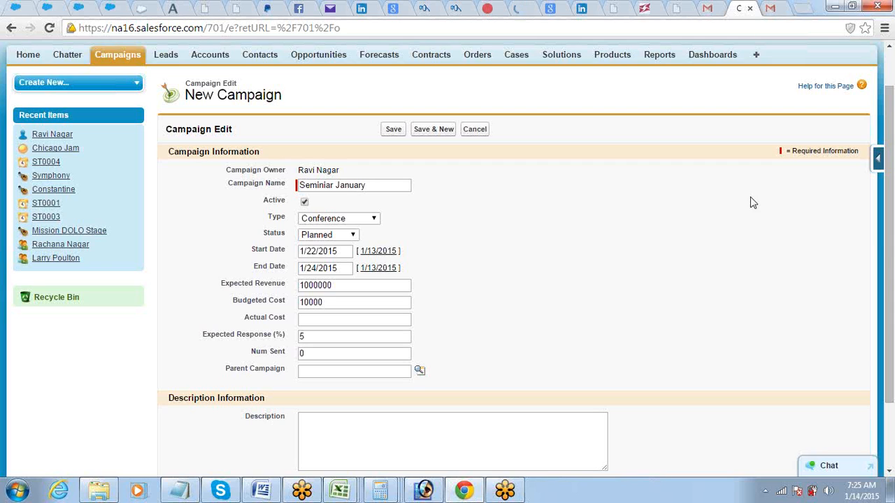
drag(892, 212, 893, 235)
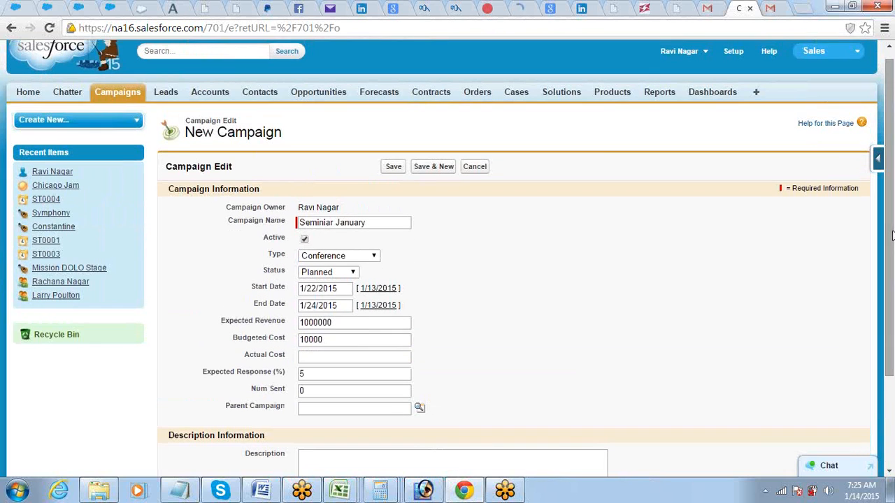
Save the Seminiar January campaign to open its detail page.
click(393, 168)
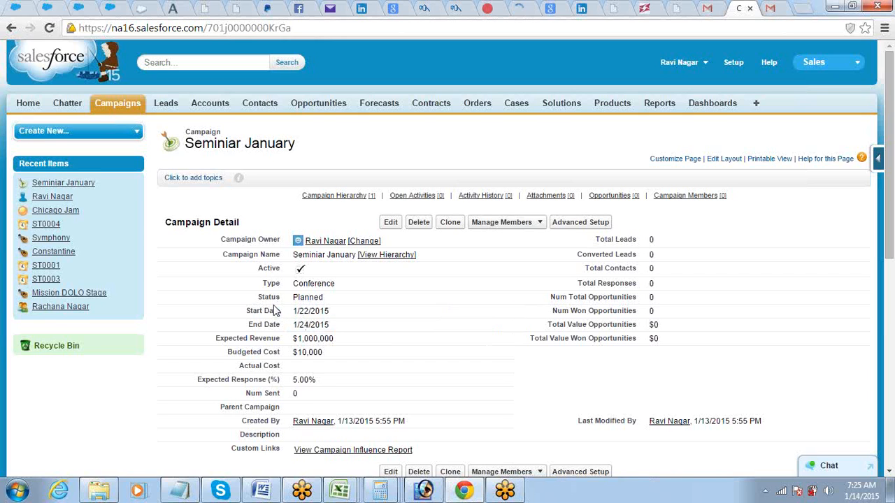
Add a '22- 24' line and a line with the lead's name and company Wipro Tech to the notes.
key(alt+Tab)
key(Return)
key(Return)
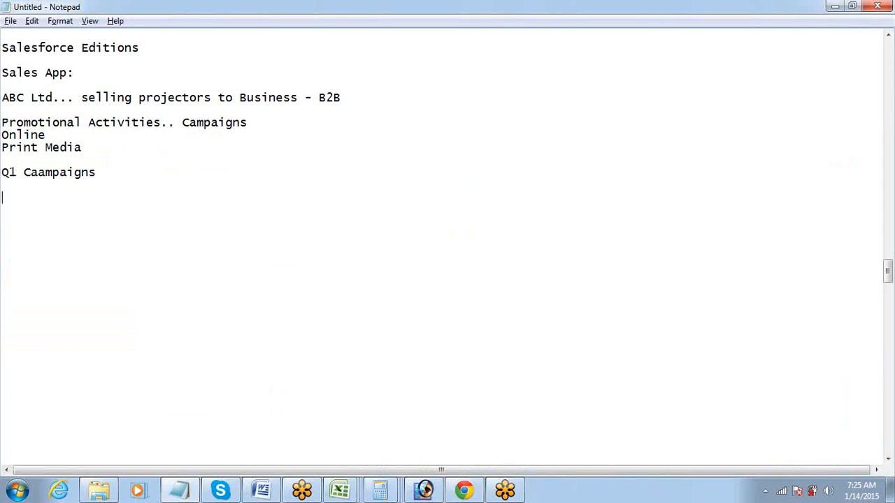
text(22- 24)
key(Return)
key(Return)
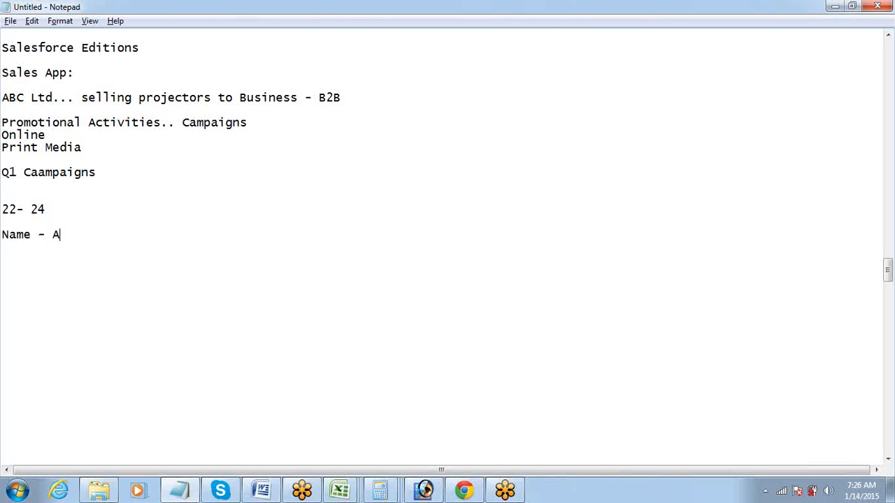
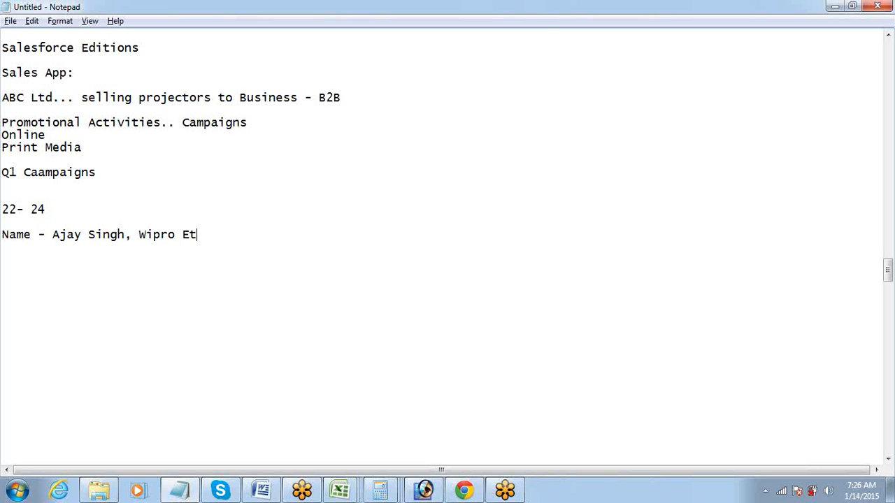
text(Tech)
key(ctrl+shift+Left)
key(ctrl+shift+Left)
key(ctrl+shift+Left)
key(ctrl+shift+Left)
key(ctrl+shift+Left)
key(ctrl+shift+Left)
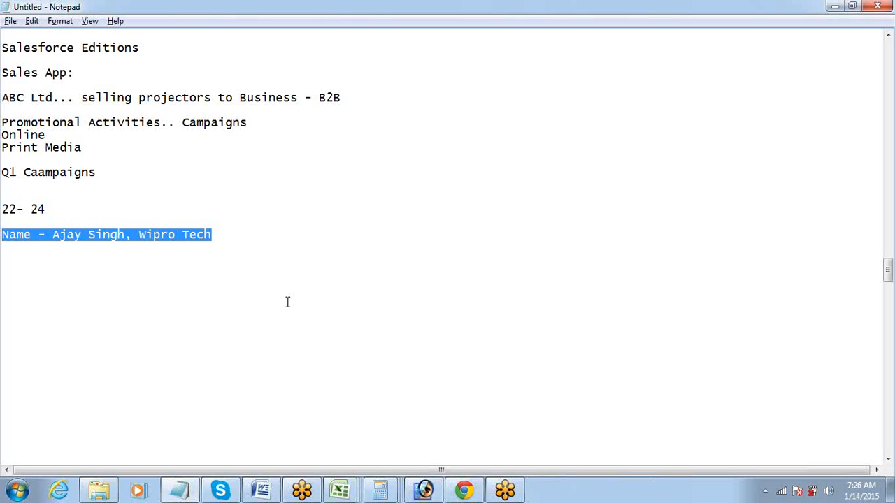
key(End)
key(ctrl+shift+Left)
key(ctrl+shift+Left)
key(ctrl+shift+Left)
key(ctrl+shift+Left)
key(ctrl+shift+Left)
key(ctrl+shift+Left)
key(alt+Tab)
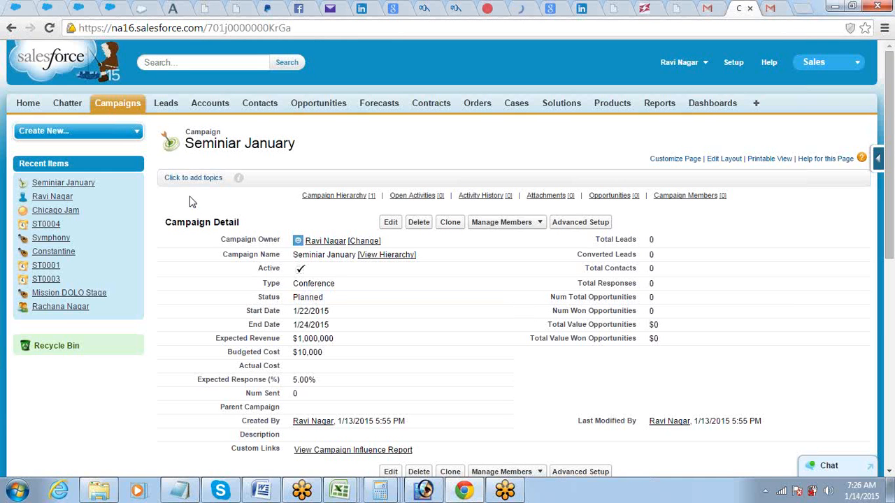
Visit the Salesforce Leads tab, then switch back to the Notepad notes.
click(166, 105)
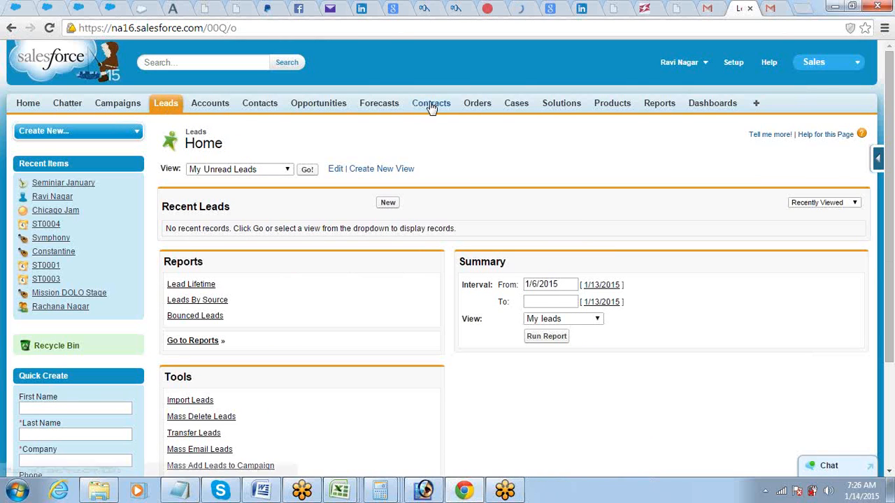
key(alt+Tab)
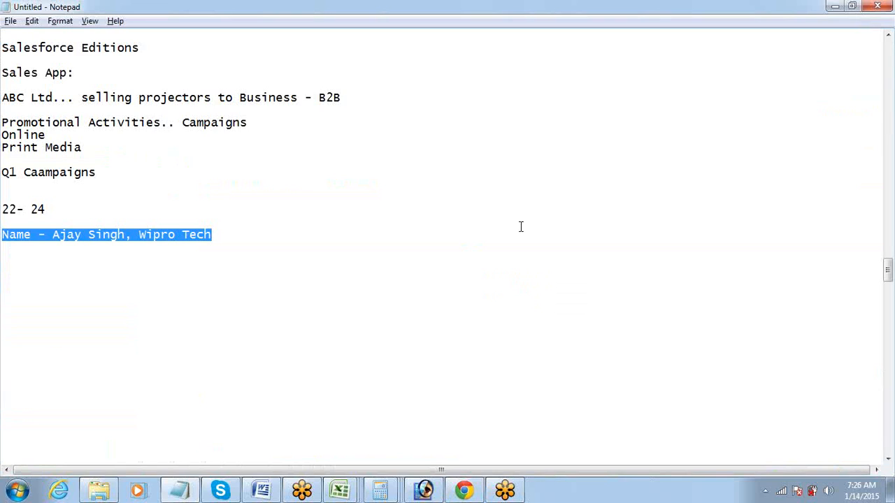
Start a new lead and choose Mr. as its salutation.
key(alt+Tab)
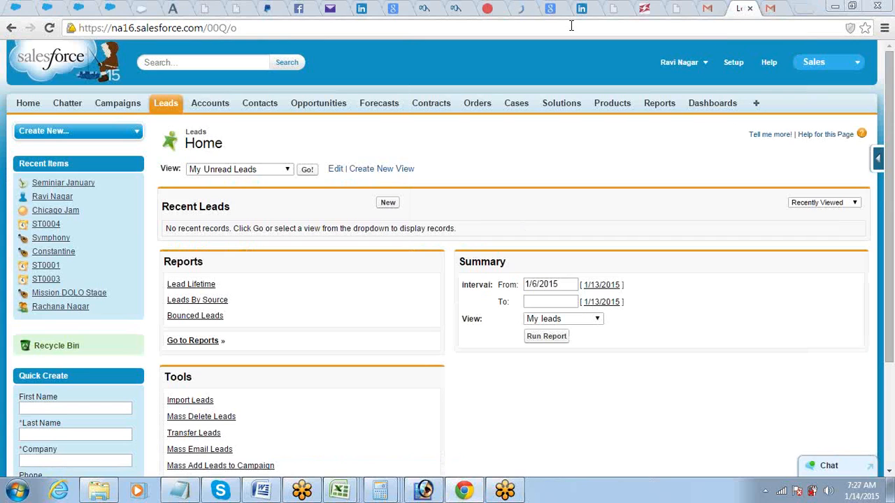
click(388, 203)
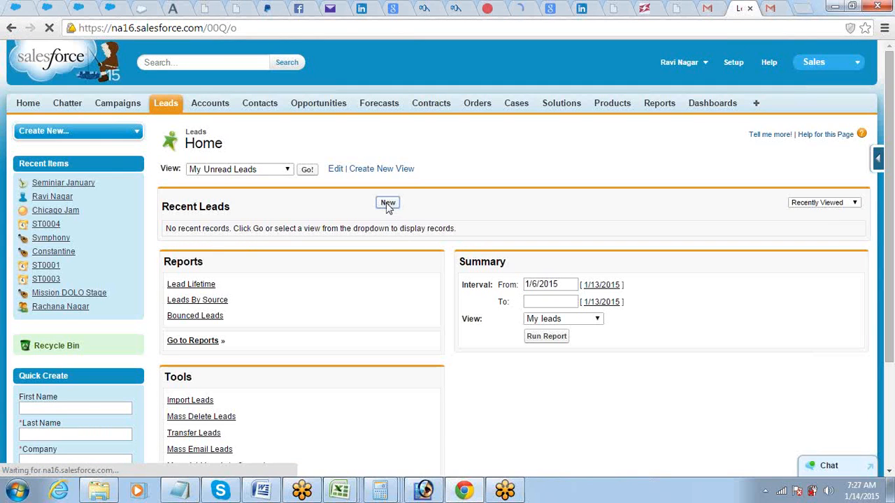
click(346, 238)
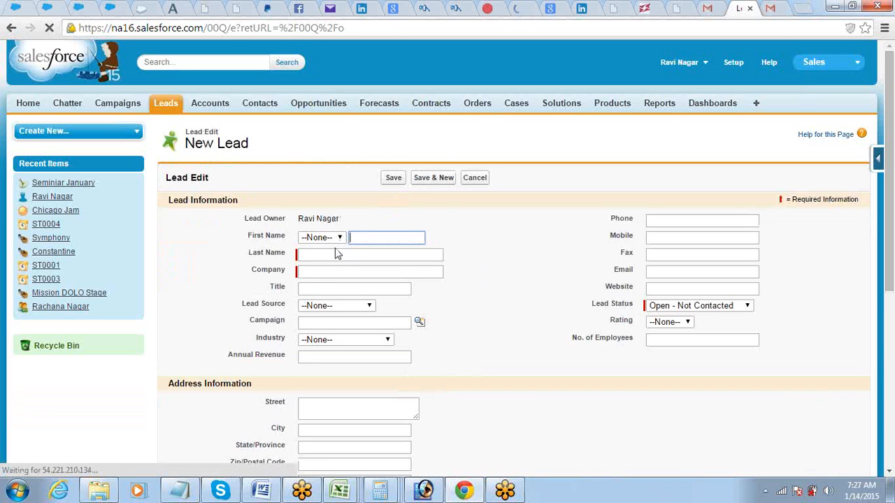
click(338, 238)
click(330, 260)
Enter the lead's first and last name, company Wipro Tech and title Sales Manager.
click(380, 237)
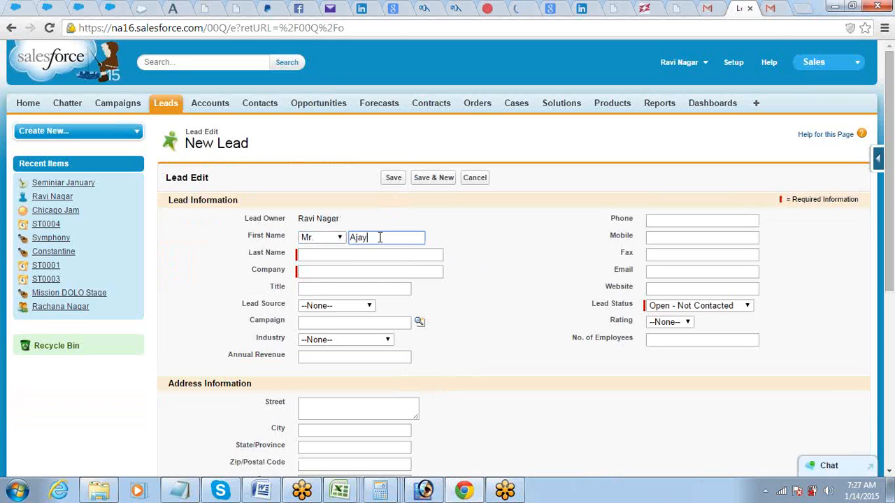
key(Tab)
key(Tab)
text(Wipro Tech)
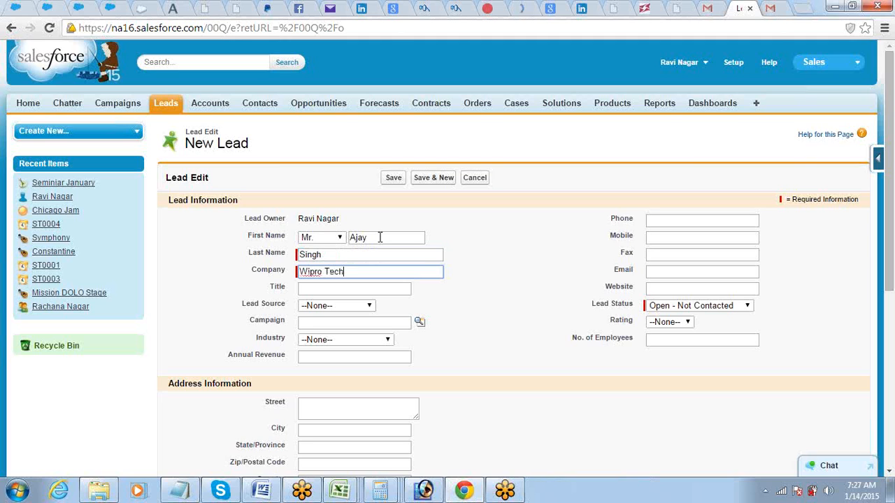
key(Tab)
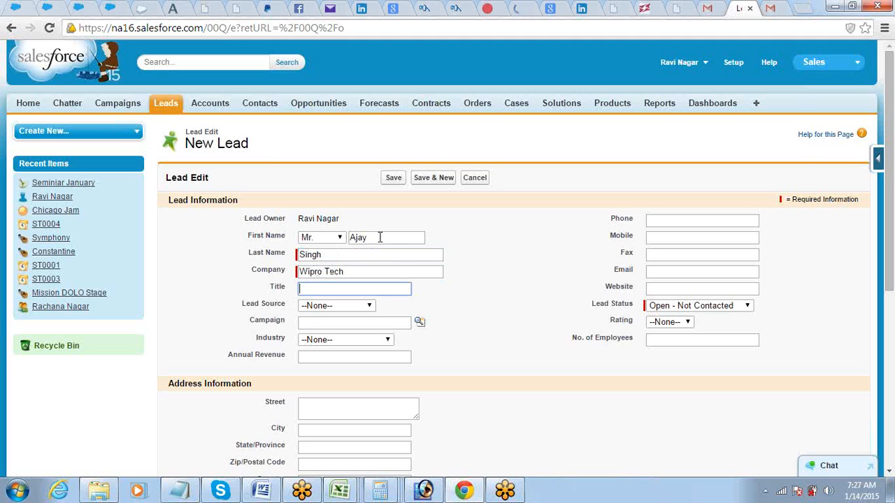
text(Sales Manager)
drag(250, 321, 286, 320)
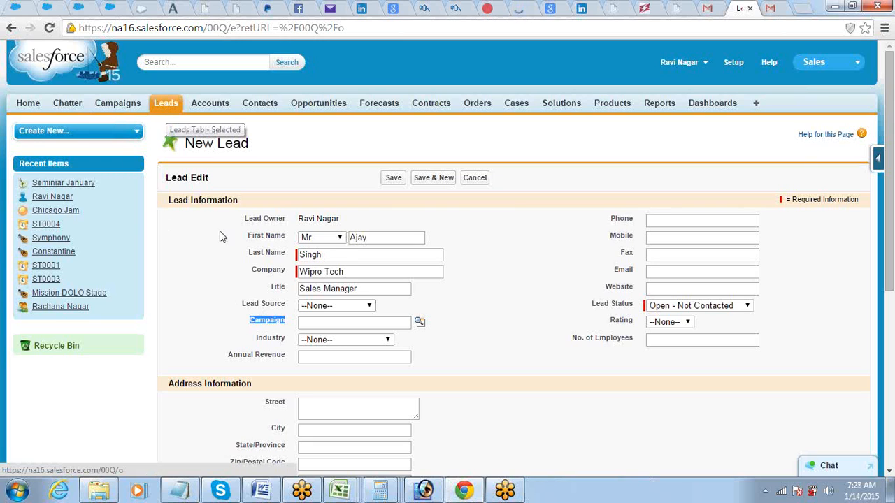
Pick Seminiar January from the Campaign lookup for the new lead.
click(237, 321)
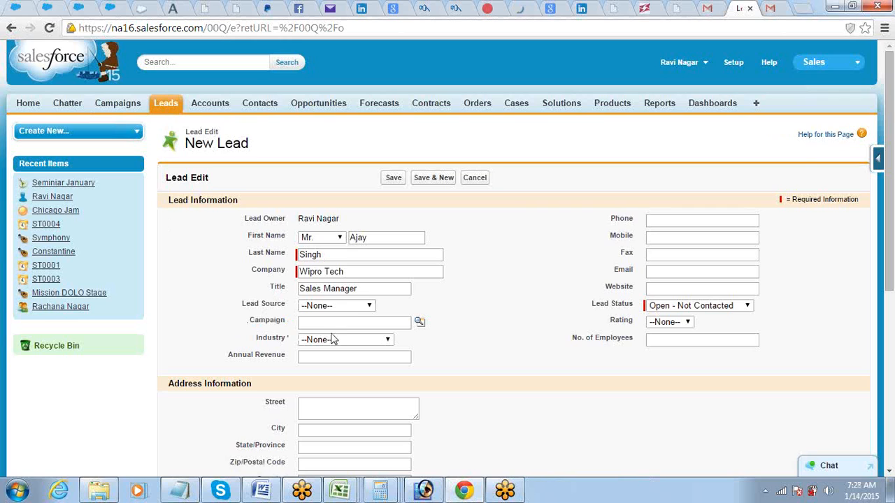
click(354, 324)
click(419, 325)
drag(407, 176, 507, 68)
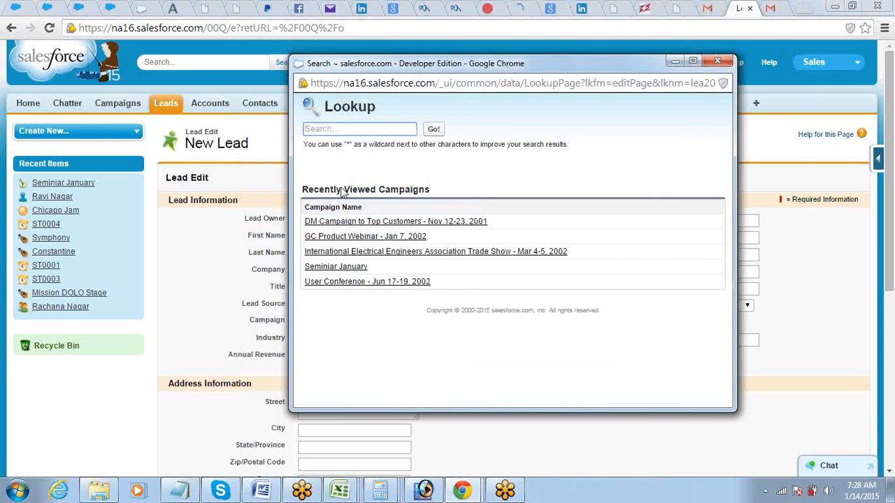
click(329, 266)
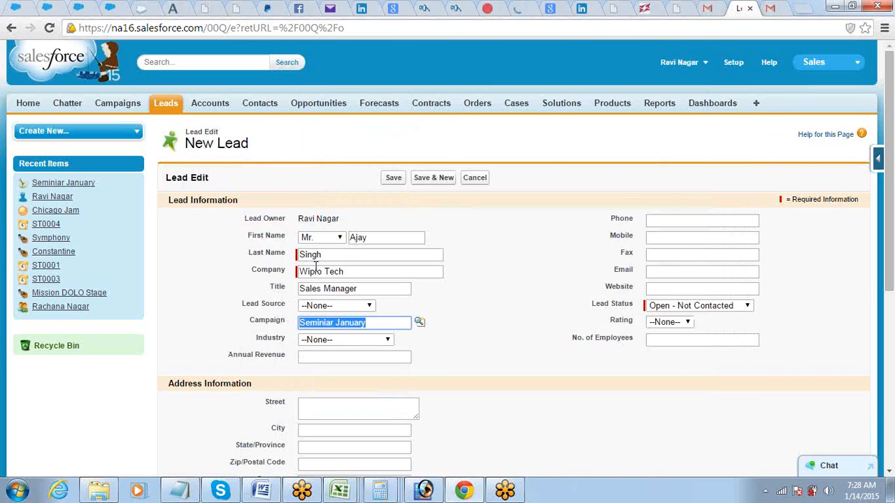
click(472, 308)
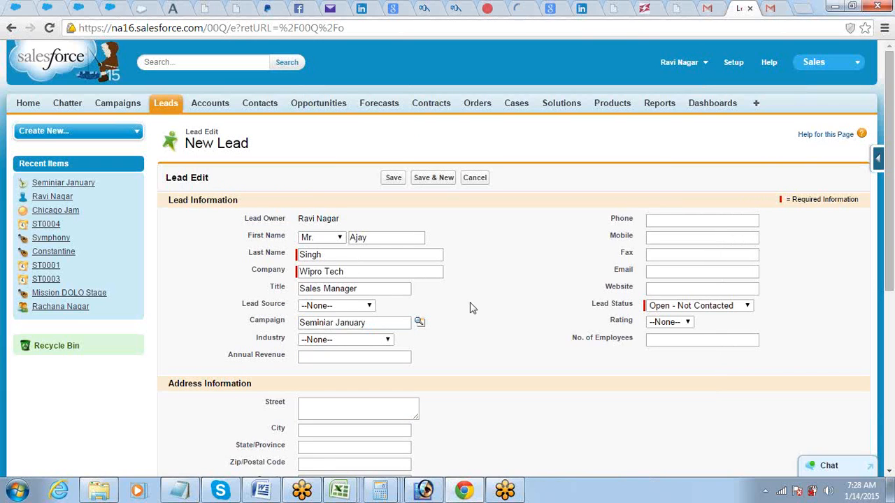
Save the lead, dismiss the Social Accounts tip, and bring the Notepad notes forward.
click(388, 180)
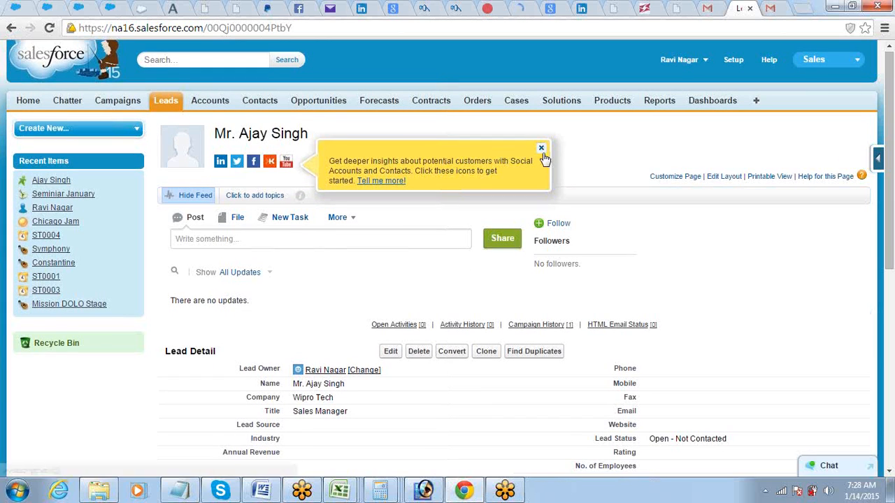
click(542, 151)
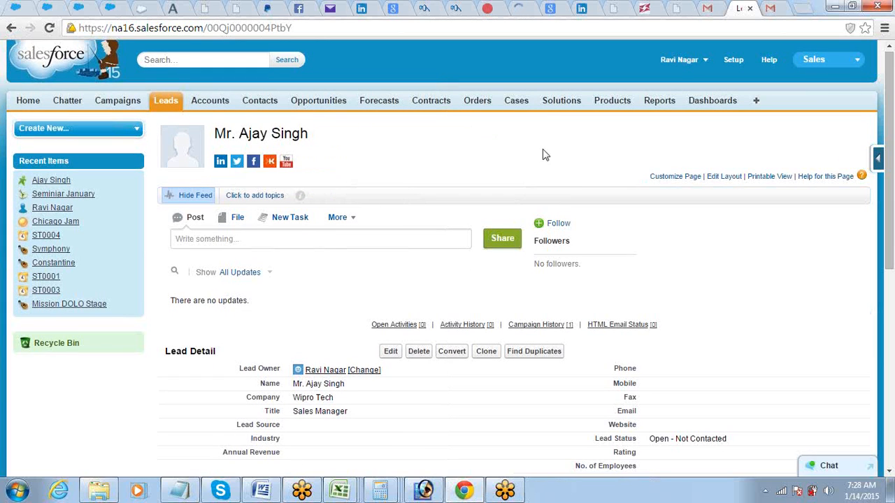
click(179, 491)
click(219, 236)
Type '100 - Leads' on a new line below the lead's name line.
key(Return)
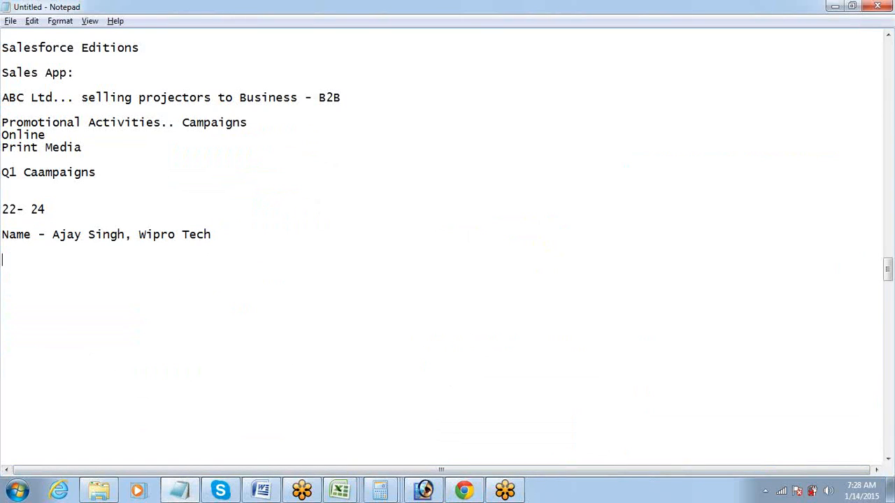
text(100 - Leads)
key(shift+Down)
key(shift+Up)
key(shift+Down)
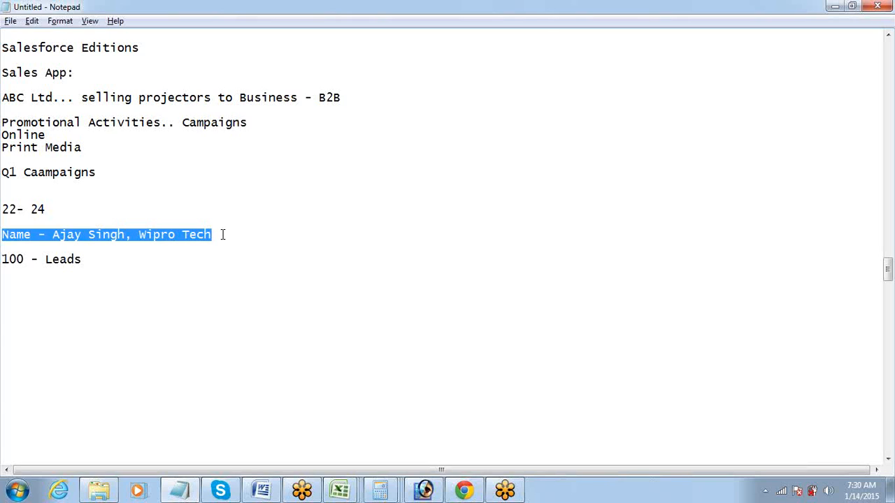
key(End)
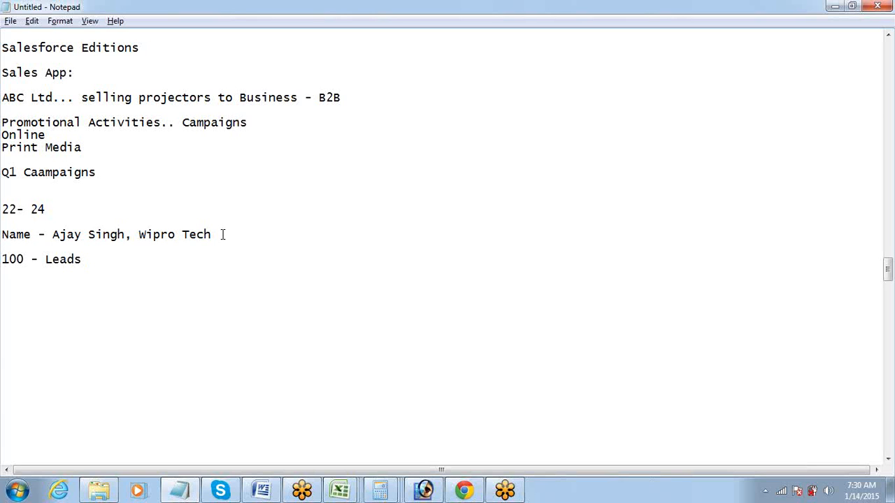
key(alt+Tab)
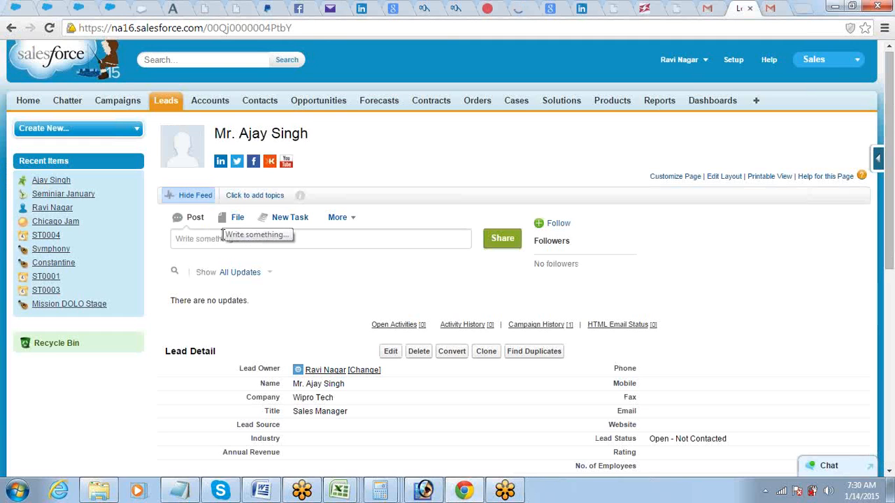
Scroll the saved lead down to its Lead Detail section, then bring the Notepad notes back.
key(alt+Tab)
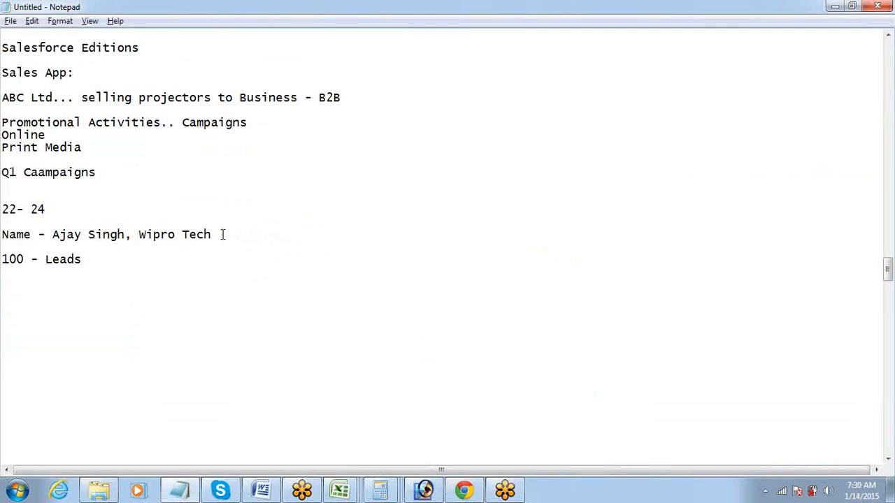
key(alt+Tab)
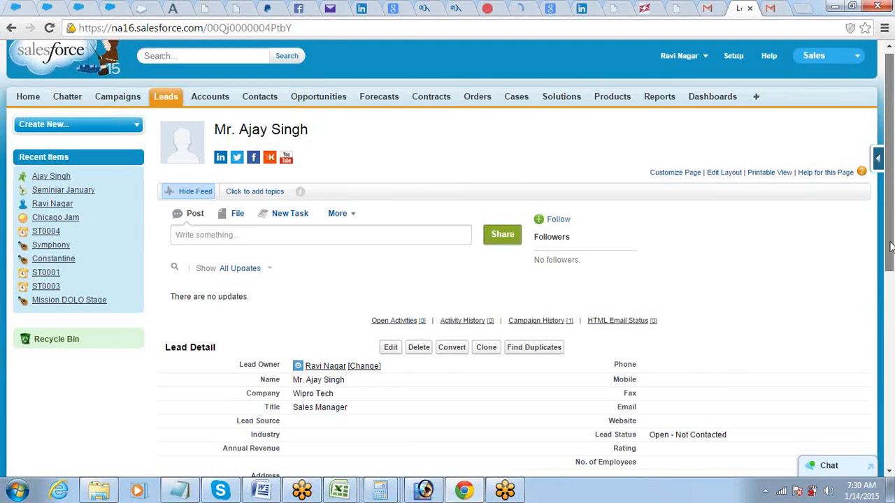
scroll(696, 224, down, 3)
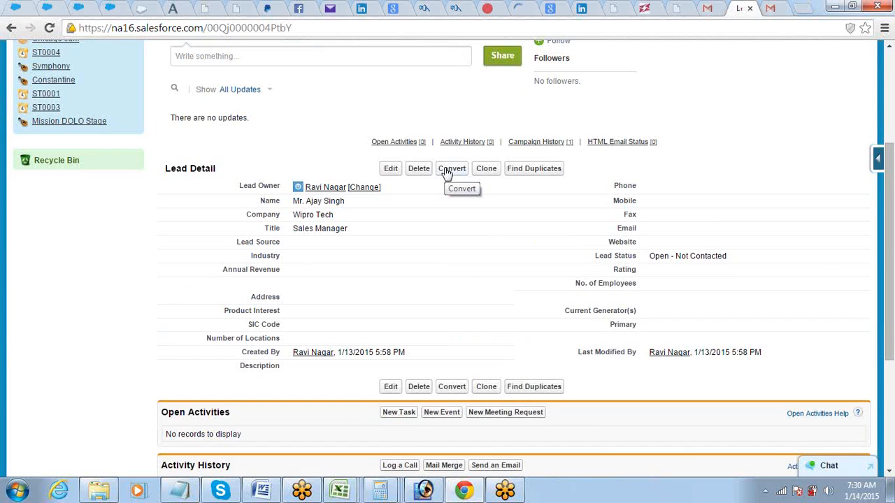
key(alt+Tab)
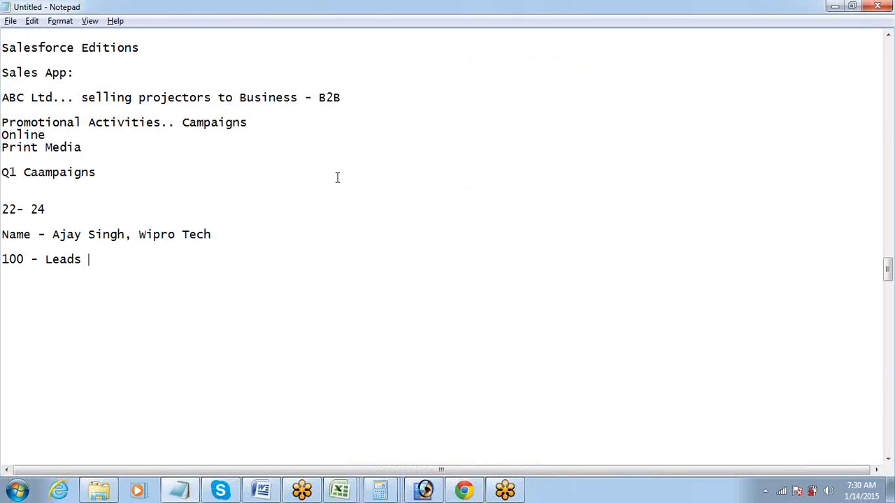
Add the line 'Lead -> Account + Contact + Opportunity(Optional)' under '100 - Leads' in the notes.
key(Return)
key(Return)
text(Lead -> Accoun)
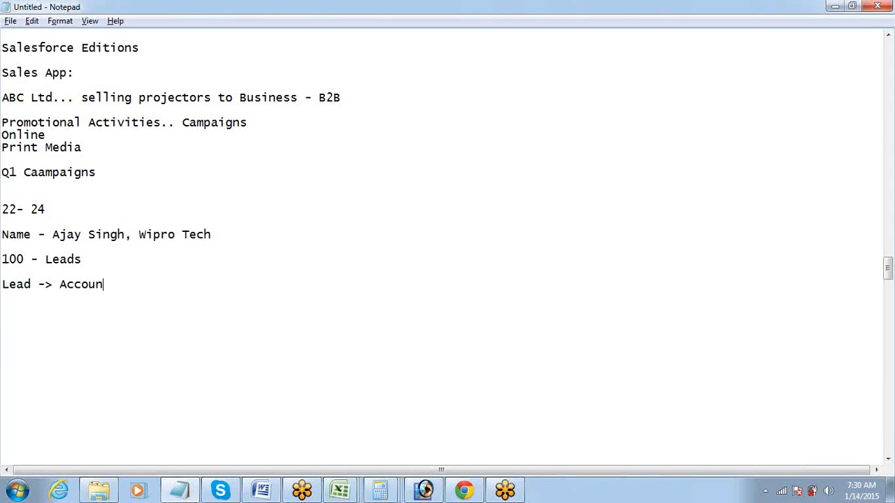
text(t + Coontact)
text( + Opport)
text(unity(())
key(BackSpace)
key(BackSpace)
text())
key(Left)
text(Options)
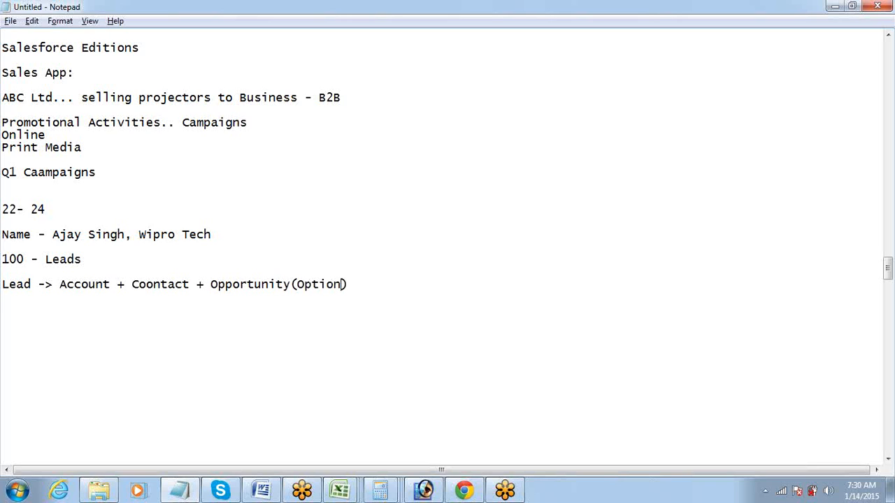
key(BackSpace)
text(al)
Correct 'Coontact' to 'Contact', then highlight the lead's company Wipro Tech in Salesforce.
key(ctrl+shift+Left)
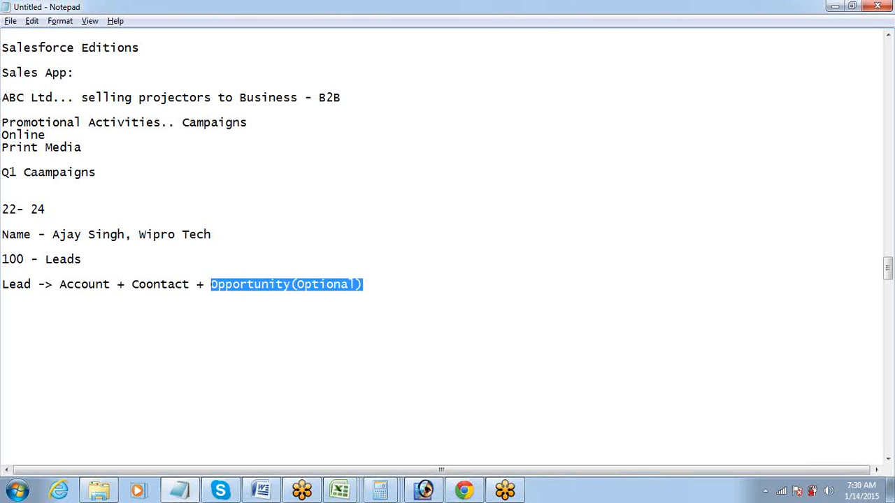
key(ctrl+shift+Left)
key(ctrl+shift+Left)
key(ctrl+shift+Left)
key(ctrl+Right)
key(shift+Right)
key(Delete)
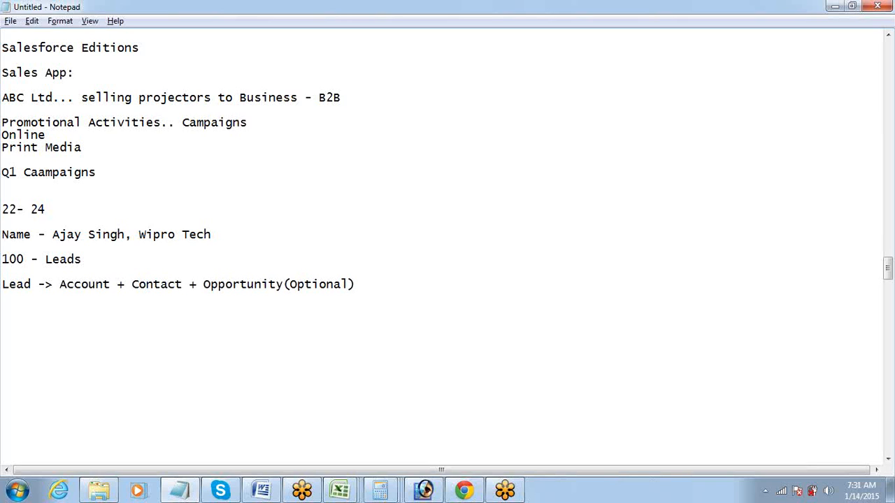
key(ctrl+Left)
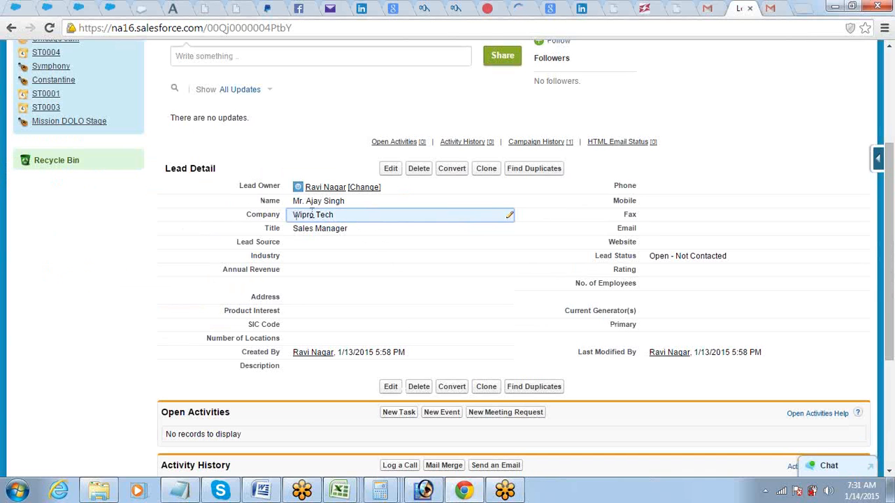
drag(295, 216, 340, 215)
double_click(341, 214)
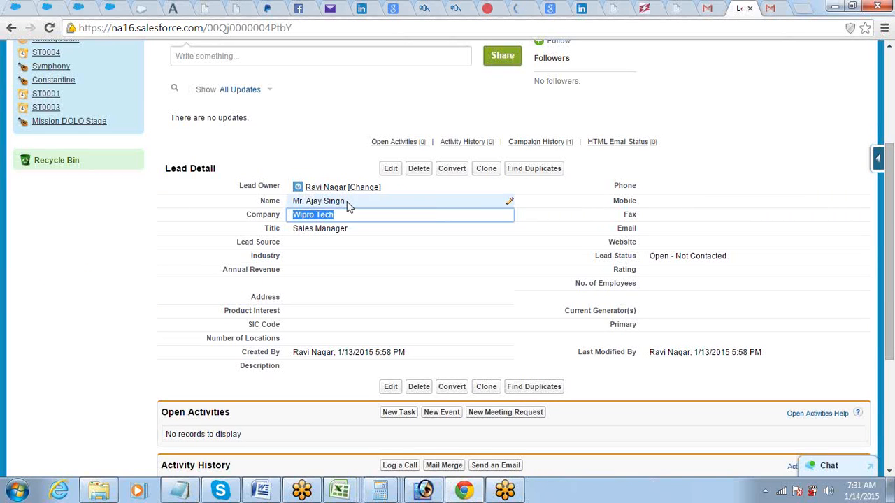
double_click(348, 203)
drag(342, 202, 292, 202)
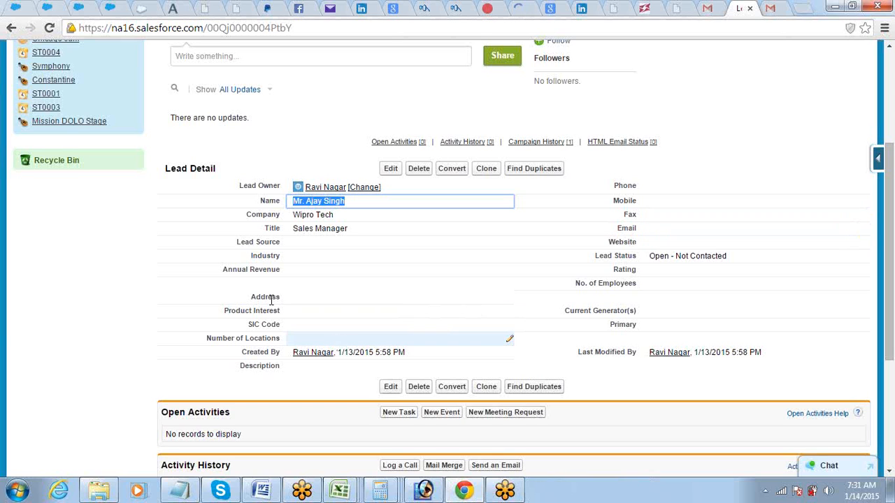
double_click(241, 269)
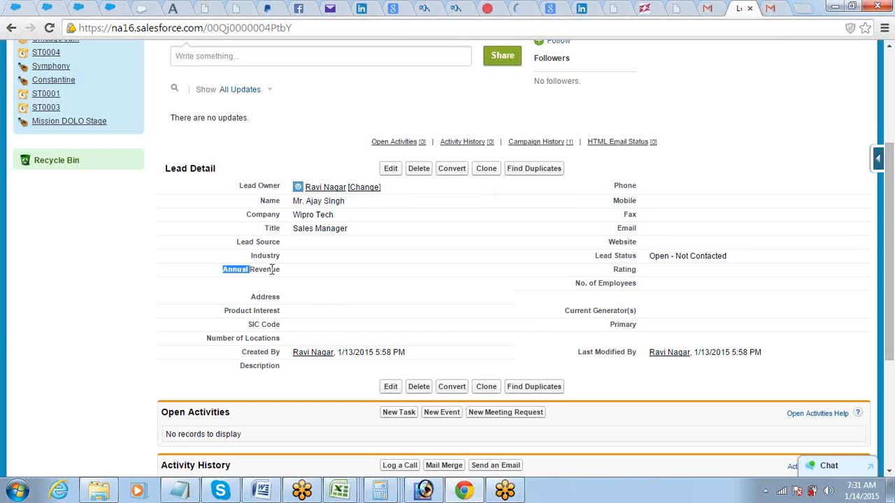
click(280, 271)
drag(281, 271, 221, 271)
In the notes, highlight Account, then the lead's name and the company Wipro Tech.
click(180, 491)
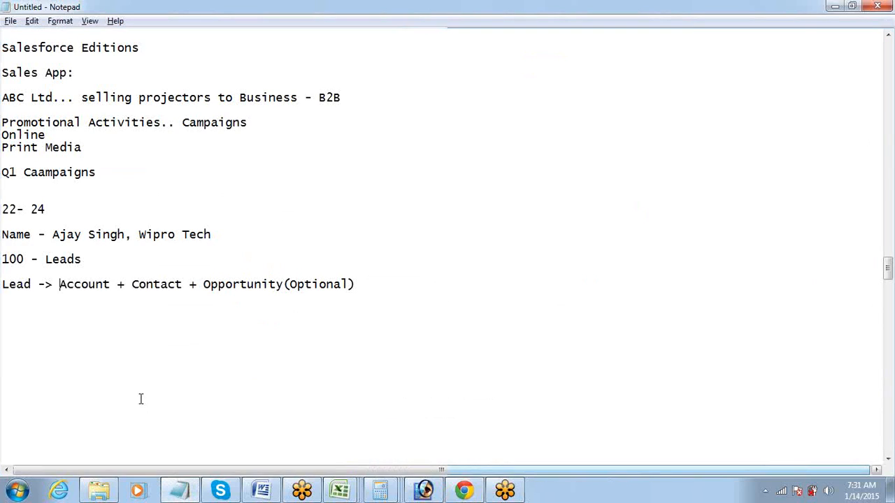
double_click(78, 285)
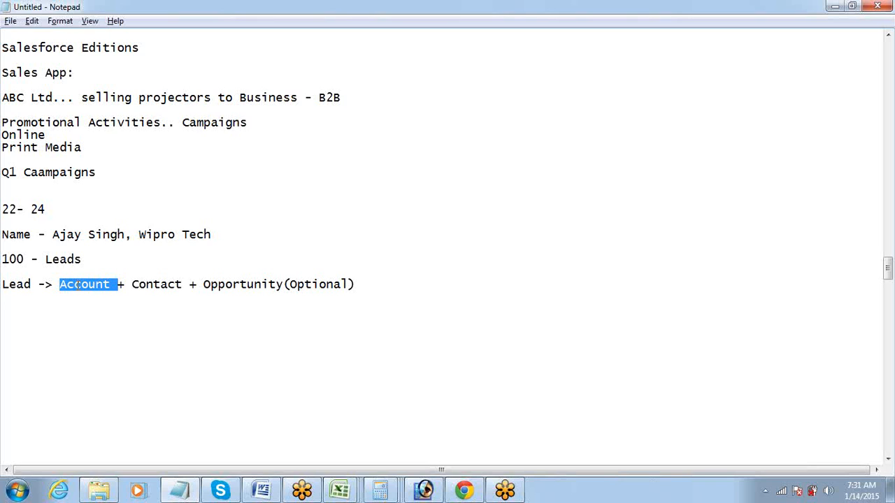
drag(125, 236, 46, 233)
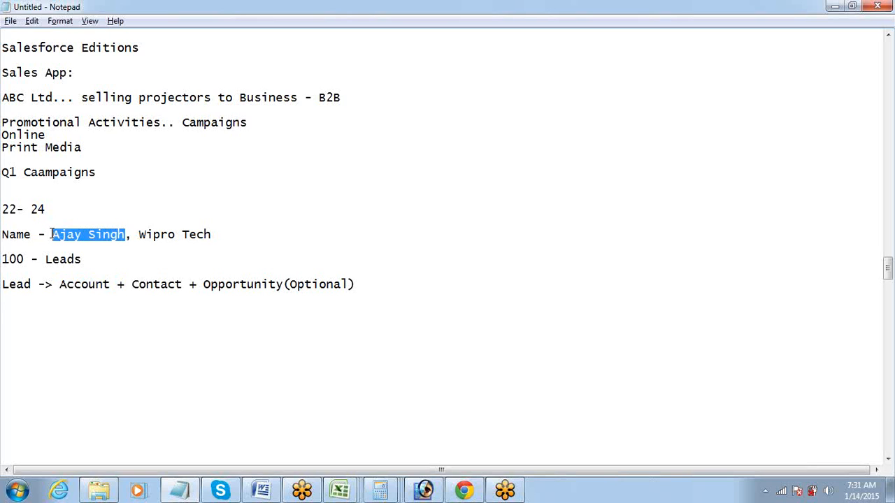
click(141, 235)
drag(141, 235, 211, 235)
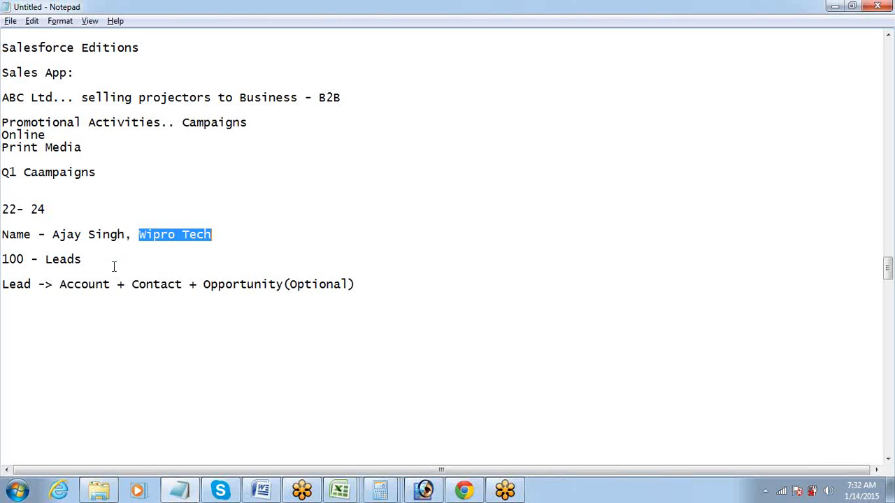
click(81, 284)
Highlight Account, Contact and Opportunity in turn in the conversion line.
double_click(82, 284)
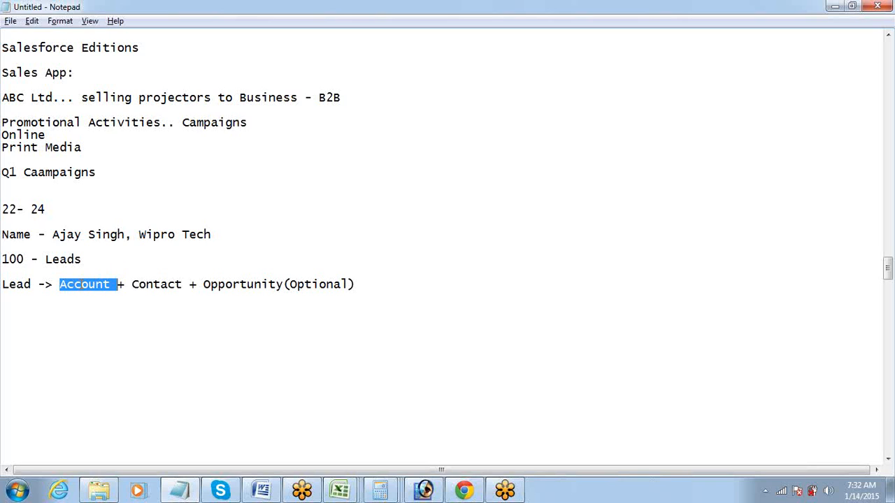
click(153, 286)
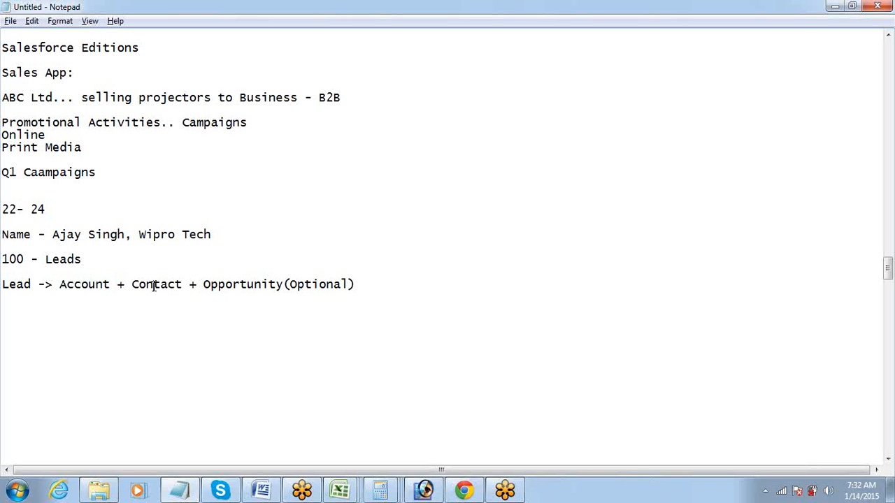
double_click(153, 286)
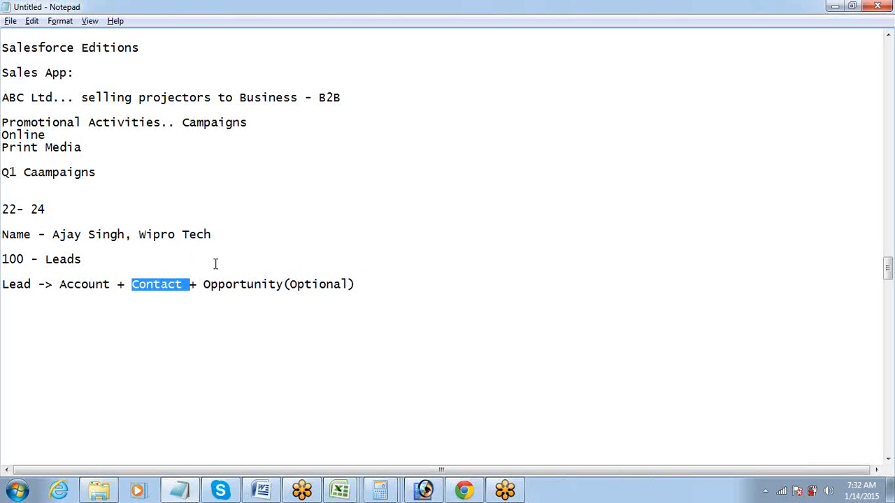
double_click(260, 285)
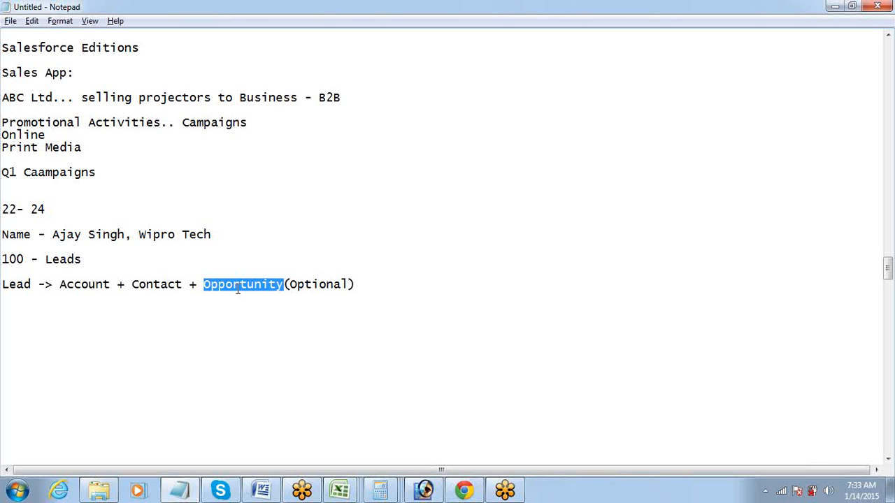
click(264, 282)
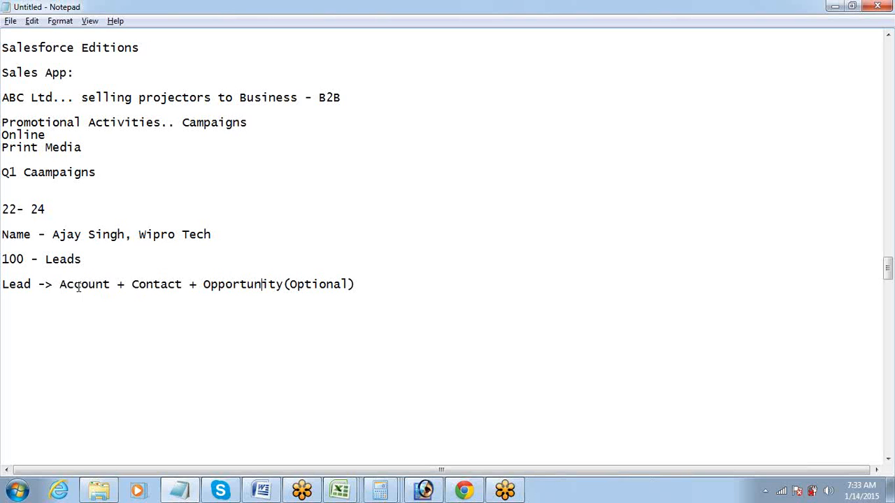
click(464, 492)
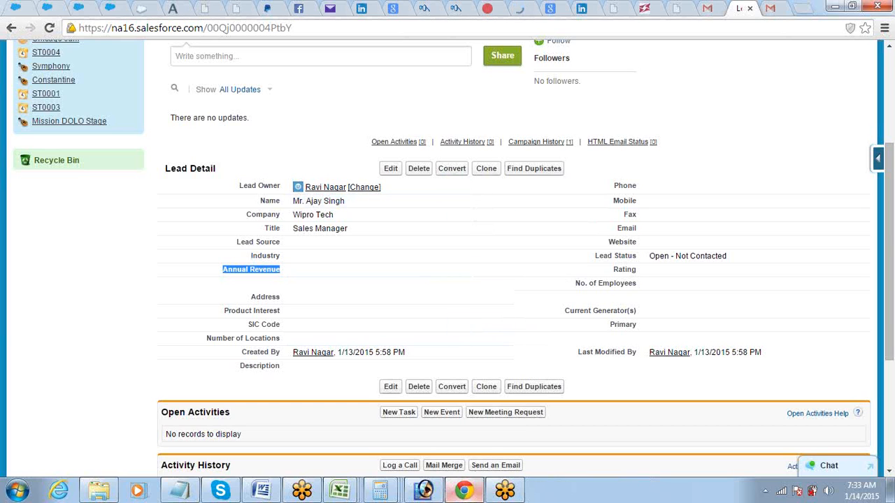
Convert the lead, opening Convert Lead with new account Wipro Tech and opportunity 'Wipro Tech-'.
click(452, 169)
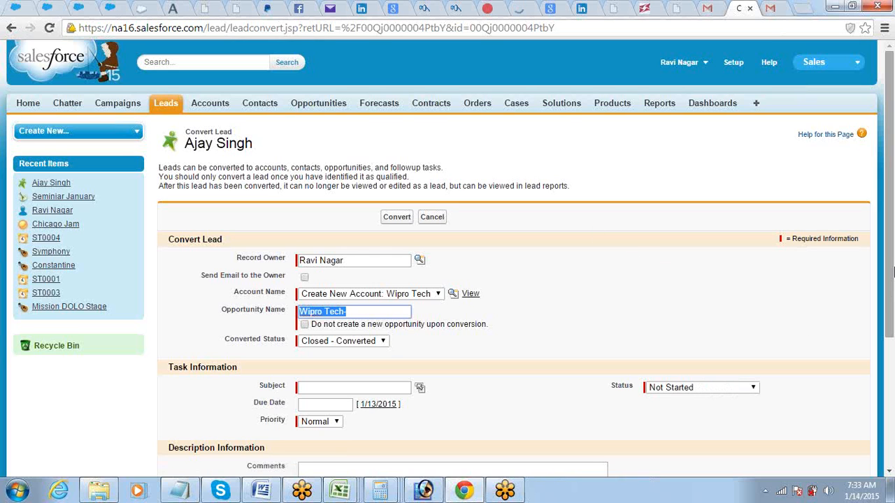
scroll(893, 297, down, 1)
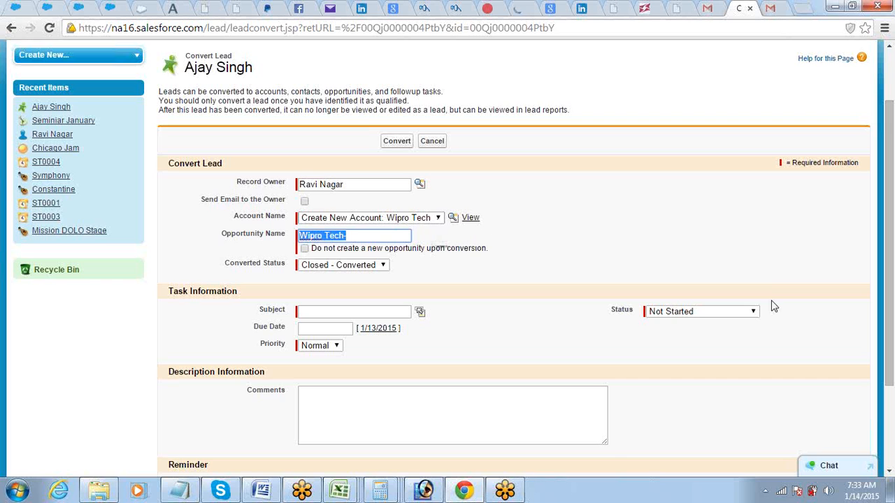
drag(893, 340, 892, 286)
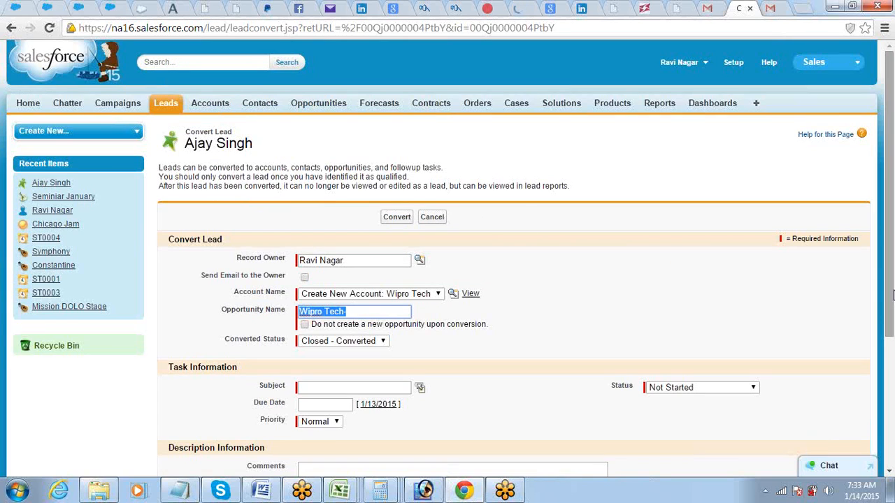
drag(892, 295, 893, 368)
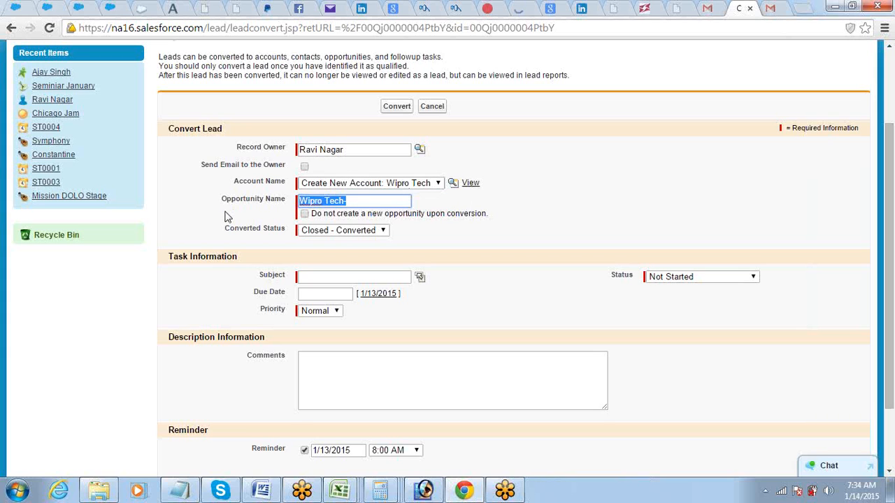
drag(222, 201, 289, 199)
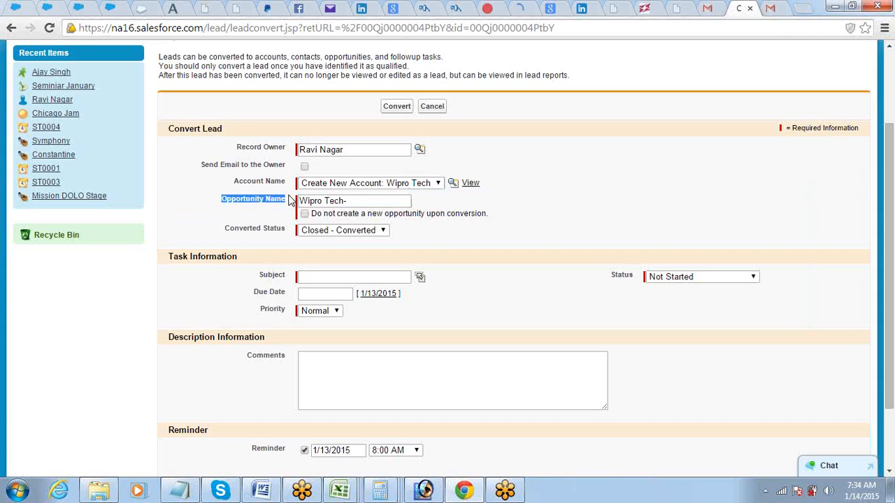
click(278, 213)
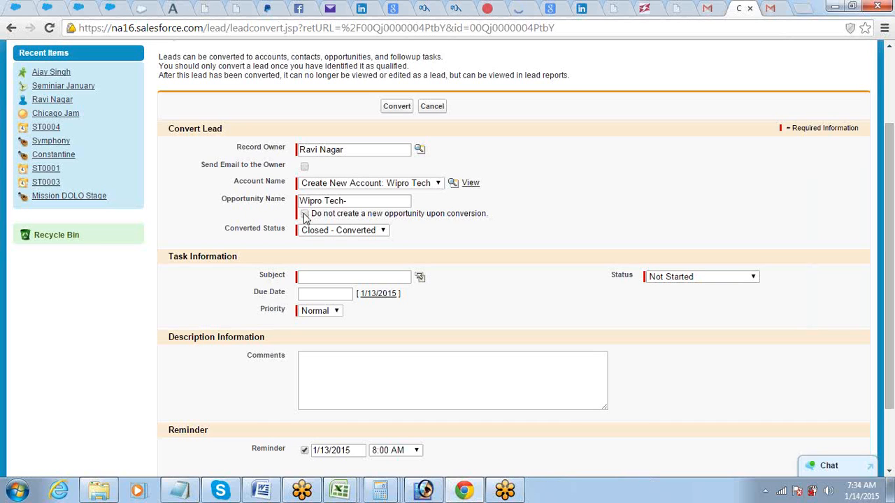
Tick 'Do not create a new opportunity upon conversion' and highlight the qualified-leads guidance.
click(305, 215)
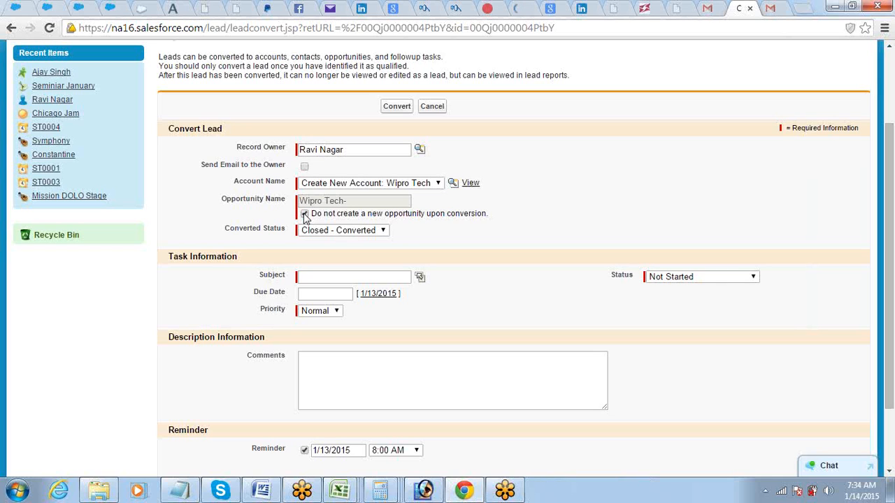
click(305, 214)
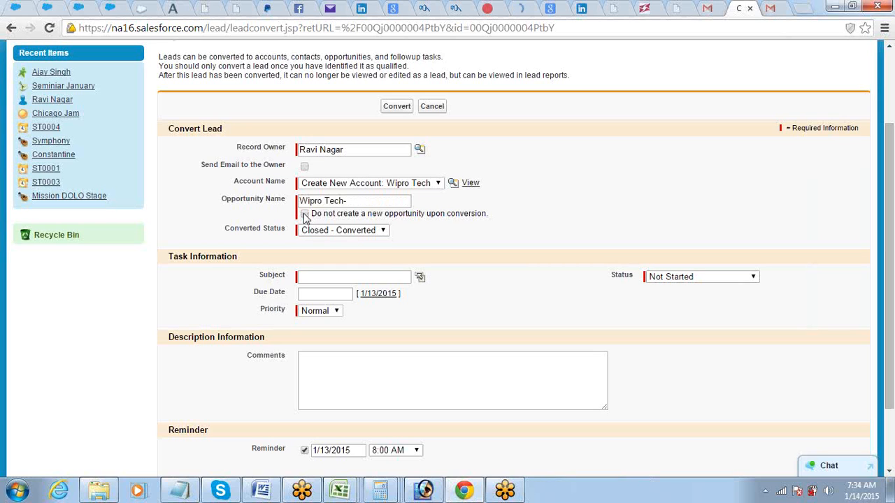
click(305, 215)
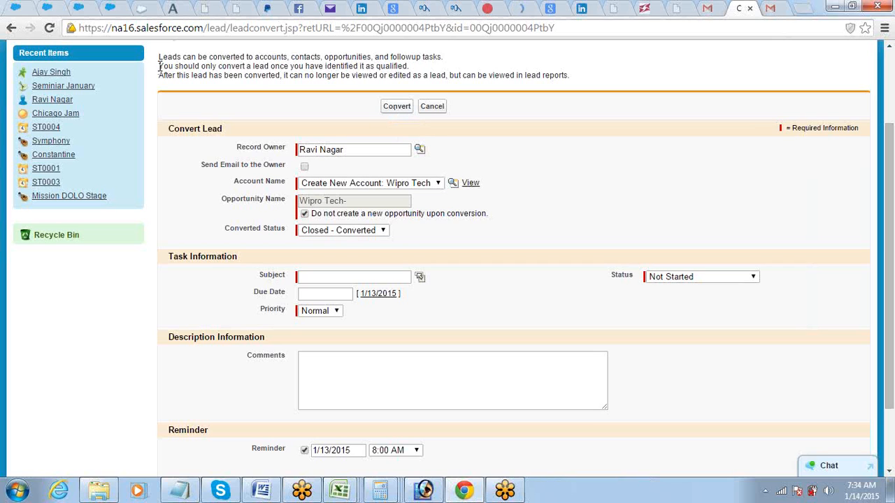
drag(159, 67, 242, 66)
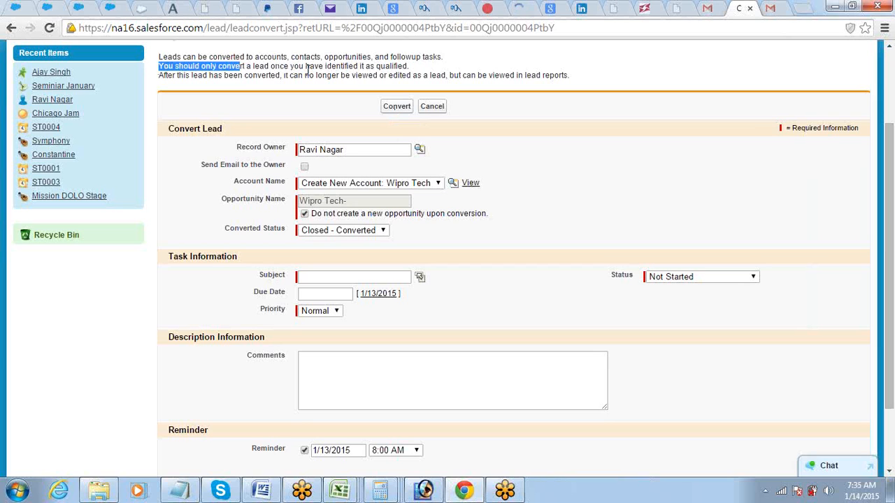
drag(315, 67, 418, 67)
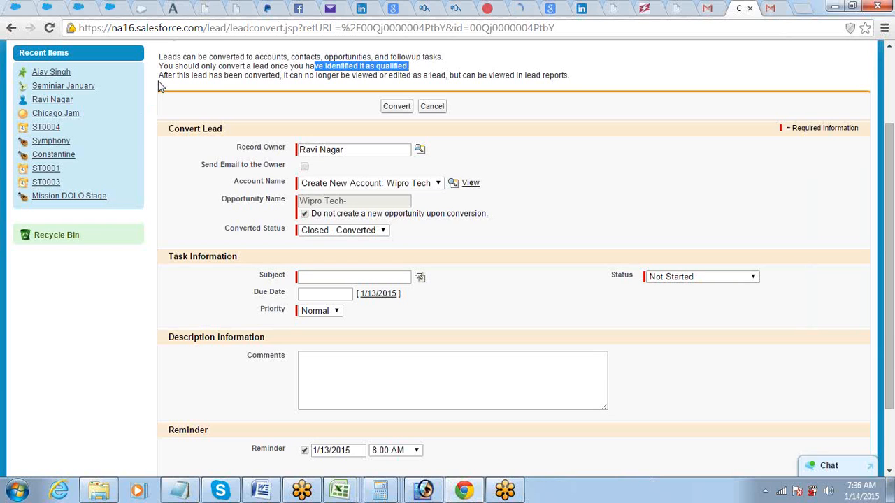
Highlight the note that converted leads still appear in reports, then convert the lead to Wipro Tech.
drag(160, 75, 377, 75)
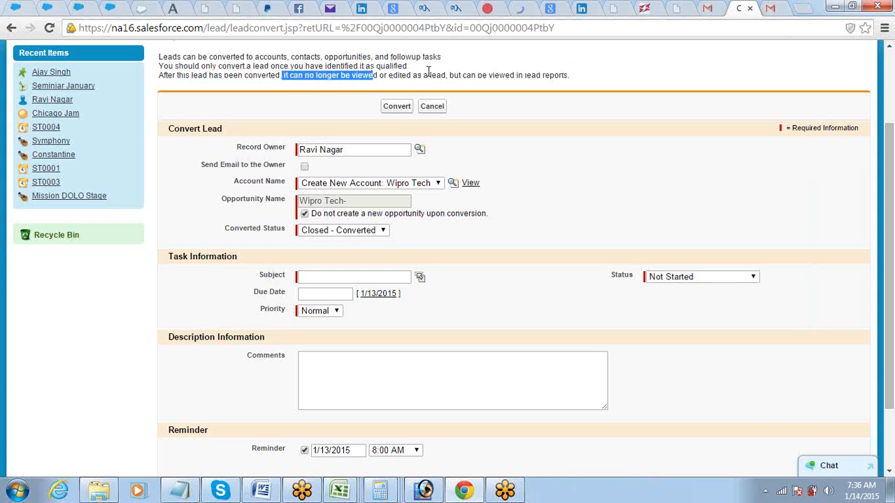
drag(449, 75, 529, 75)
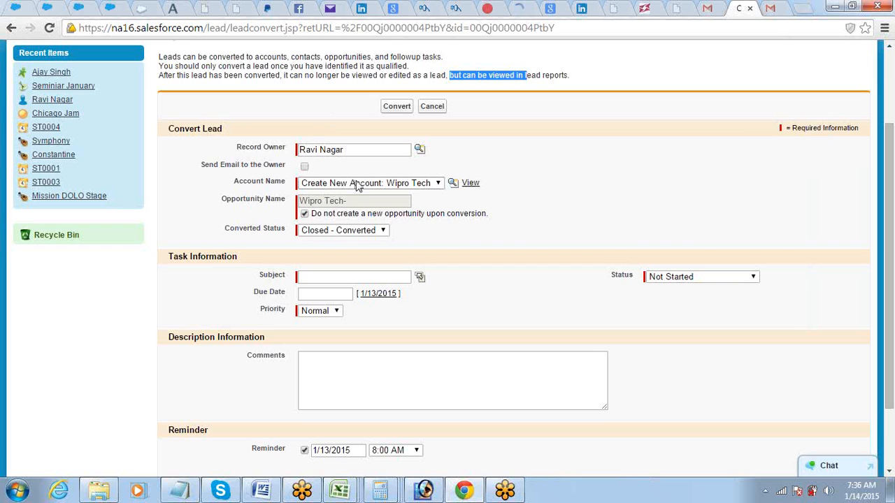
click(395, 106)
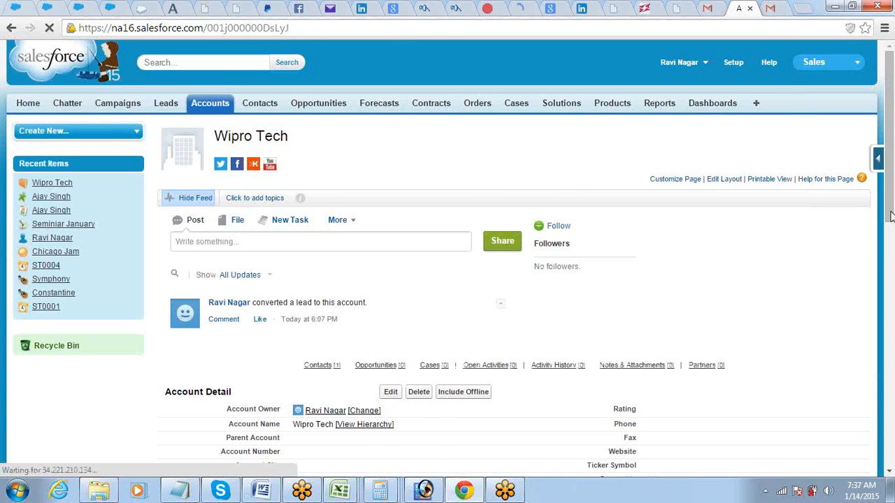
Scroll the new Wipro Tech account to review Account Detail and its Contacts list.
drag(890, 219, 890, 331)
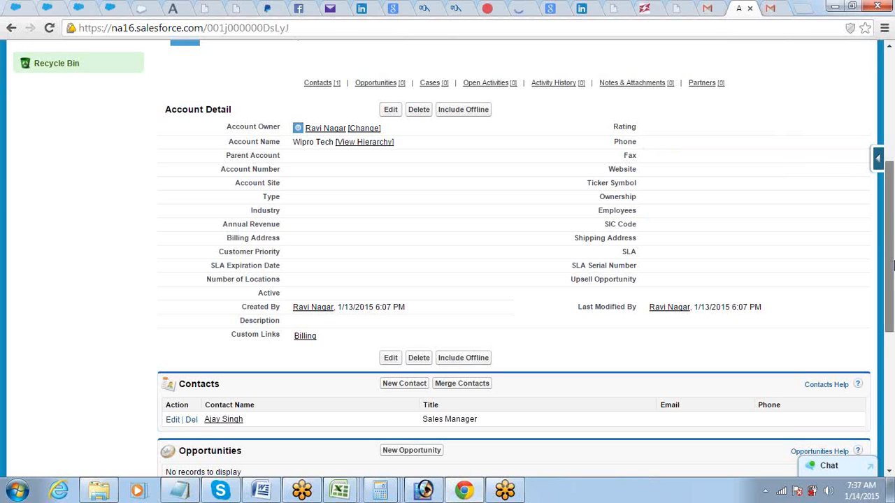
drag(892, 264, 890, 206)
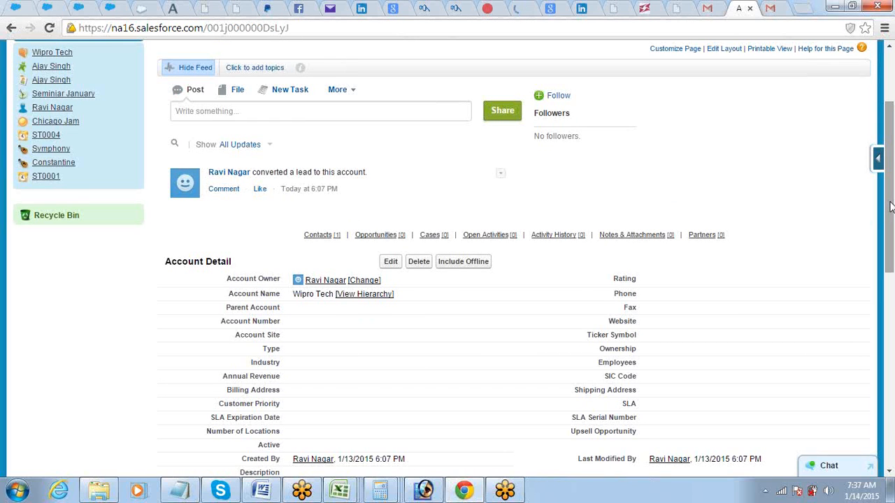
drag(890, 207, 891, 299)
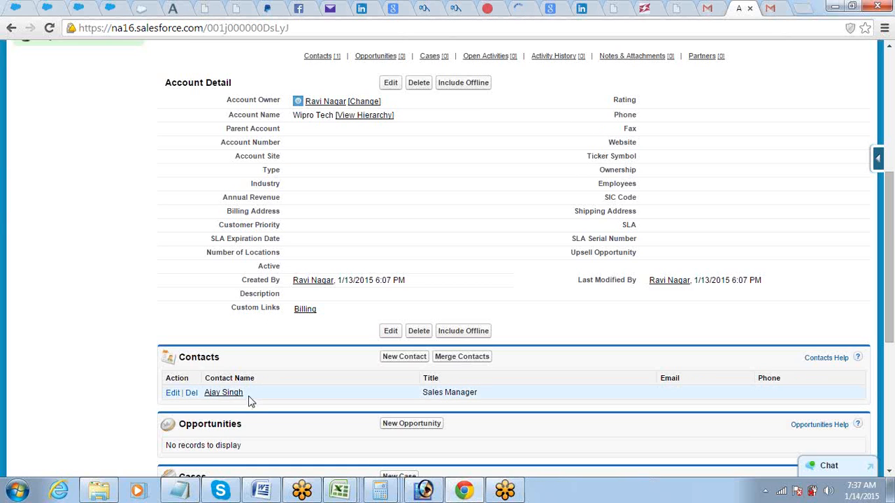
drag(245, 393, 199, 397)
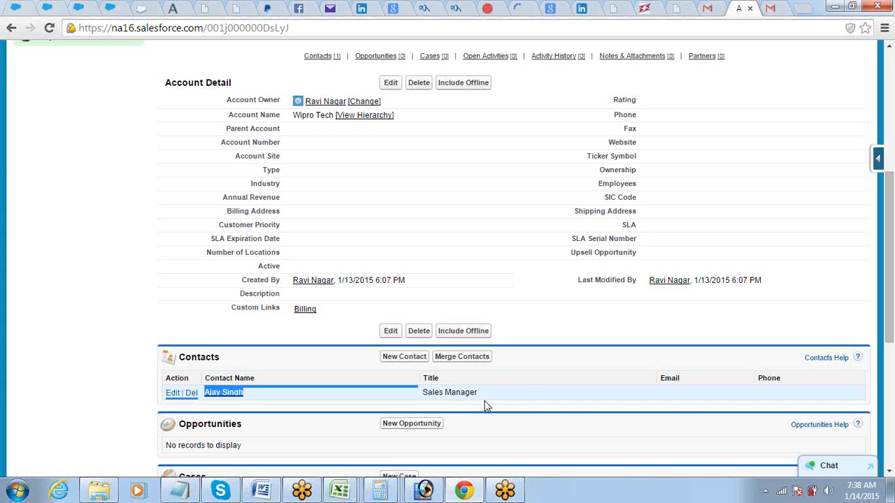
click(146, 421)
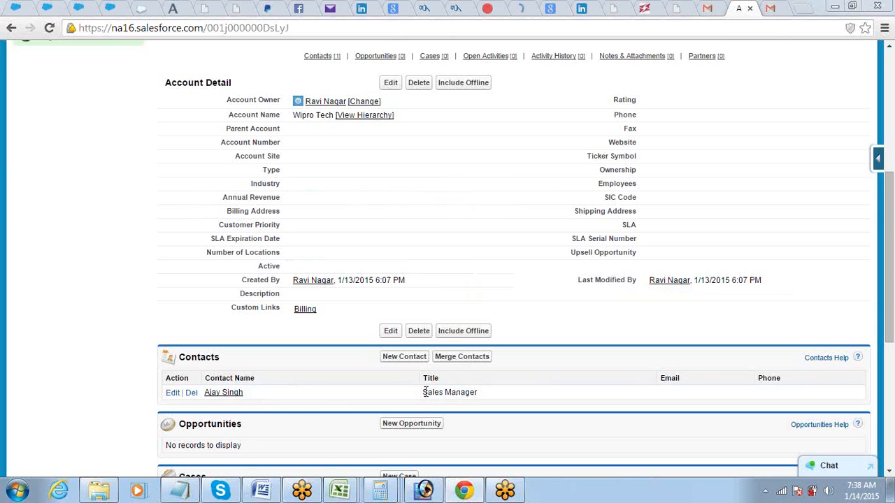
Start a new Wipro Tech contact with salutation Mr. and the contact's first and last name.
click(404, 358)
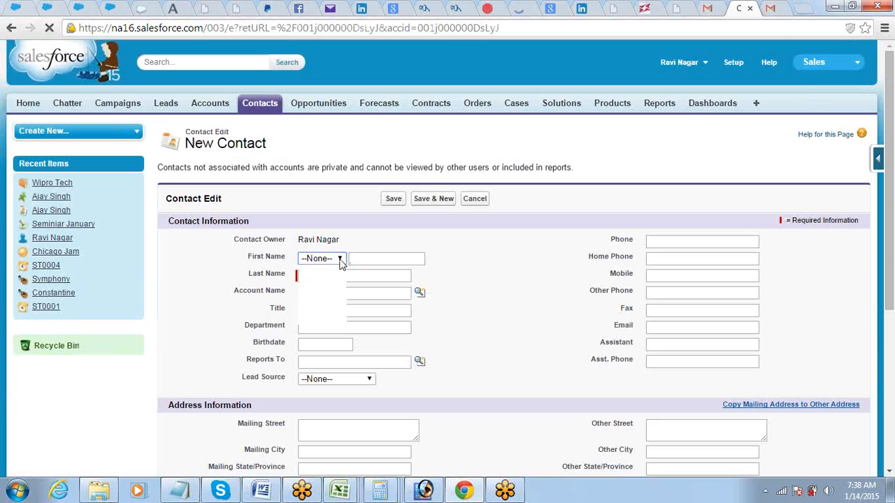
click(340, 260)
click(333, 281)
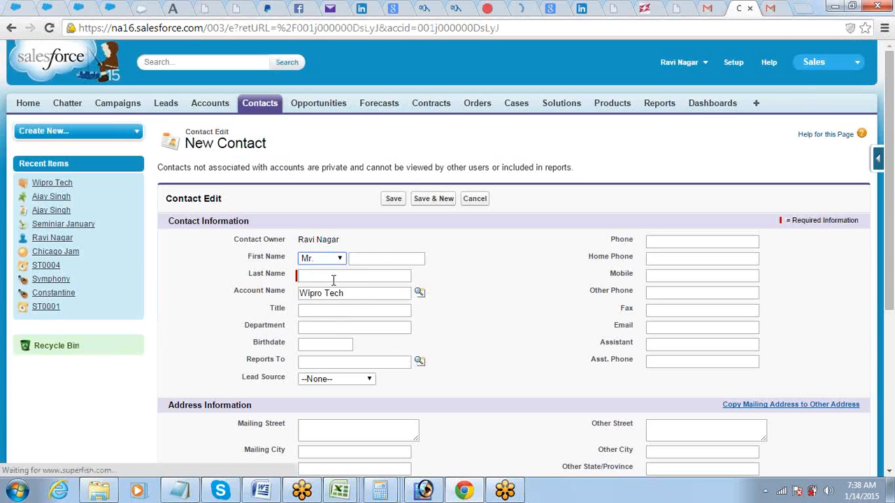
click(380, 259)
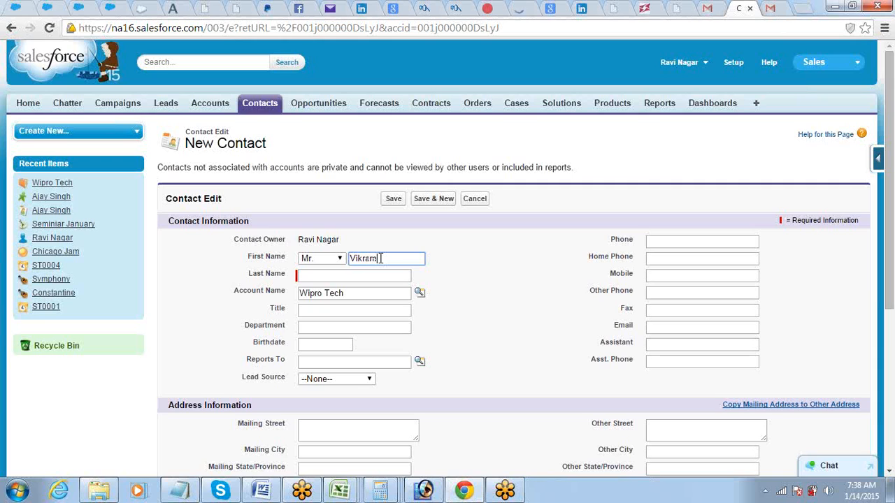
key(Tab)
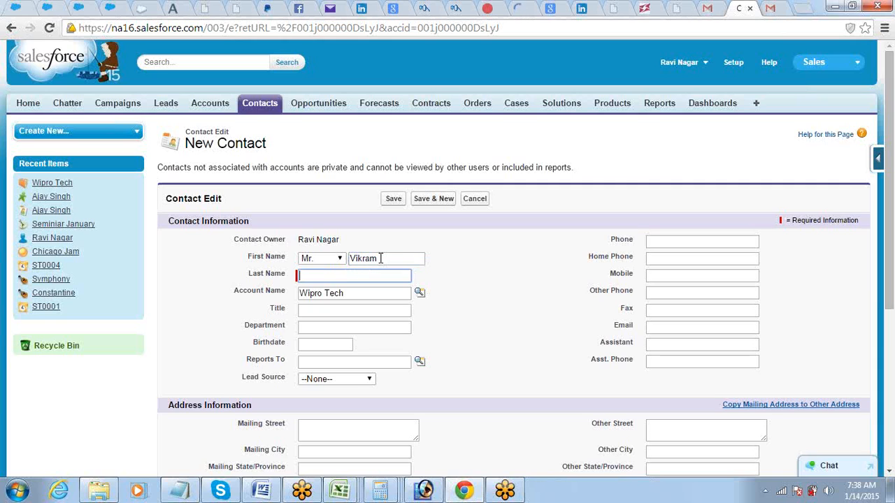
key(Tab)
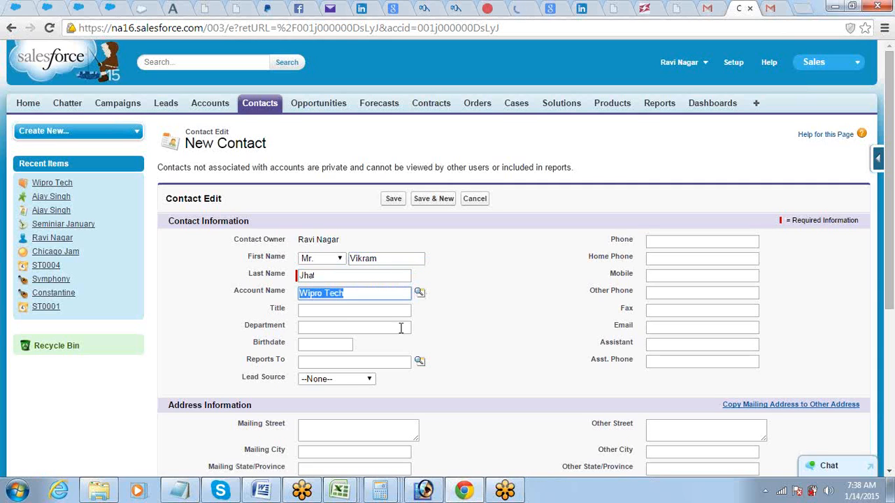
Give the contact title IT Head and department IT, then save it.
click(356, 311)
text(IT Head)
key(Tab)
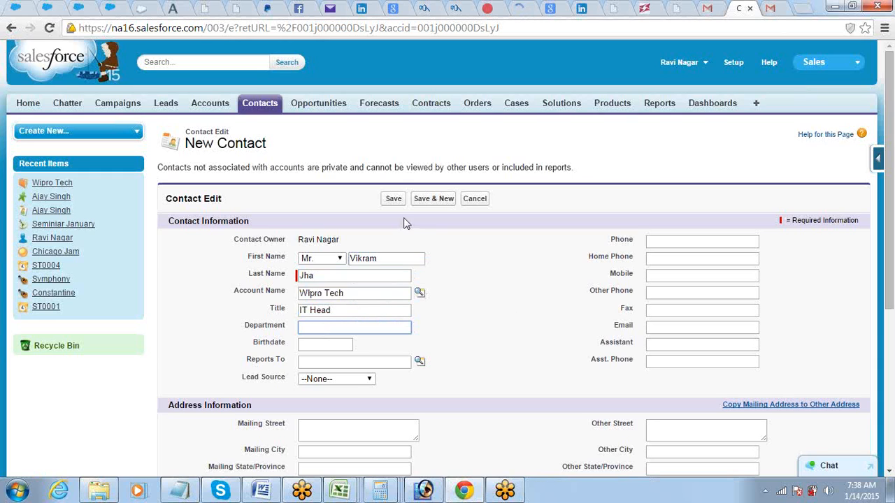
text(T)
click(465, 331)
click(394, 200)
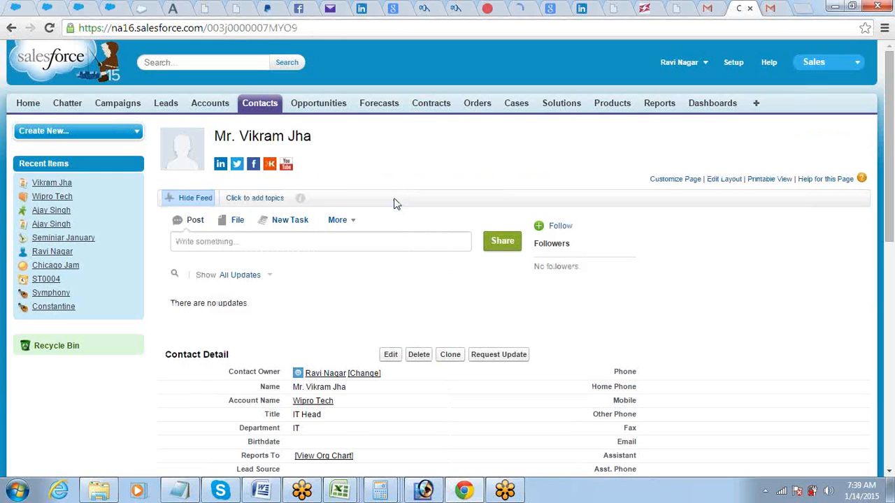
Clone the saved contact and replace the first and last name with another person's name.
click(451, 355)
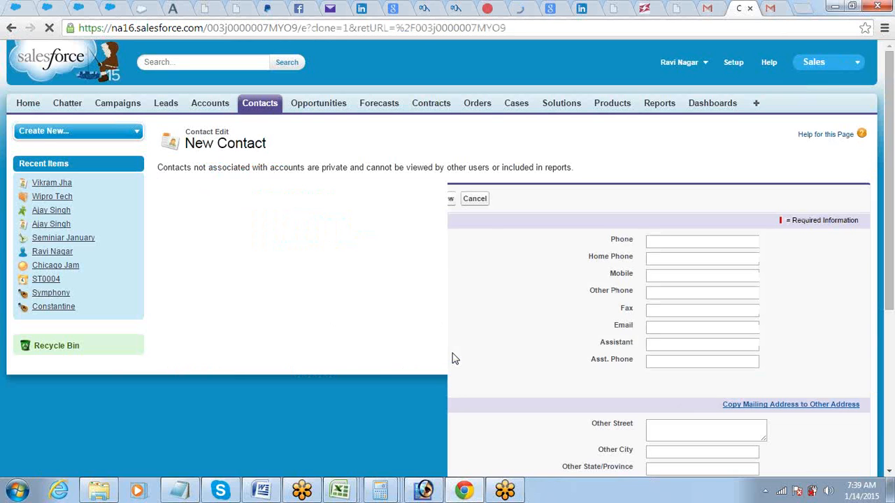
double_click(360, 258)
key(Tab)
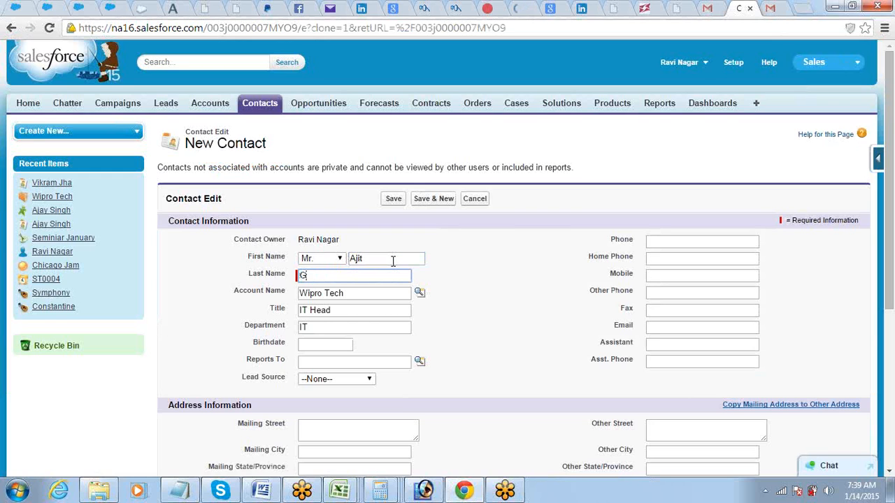
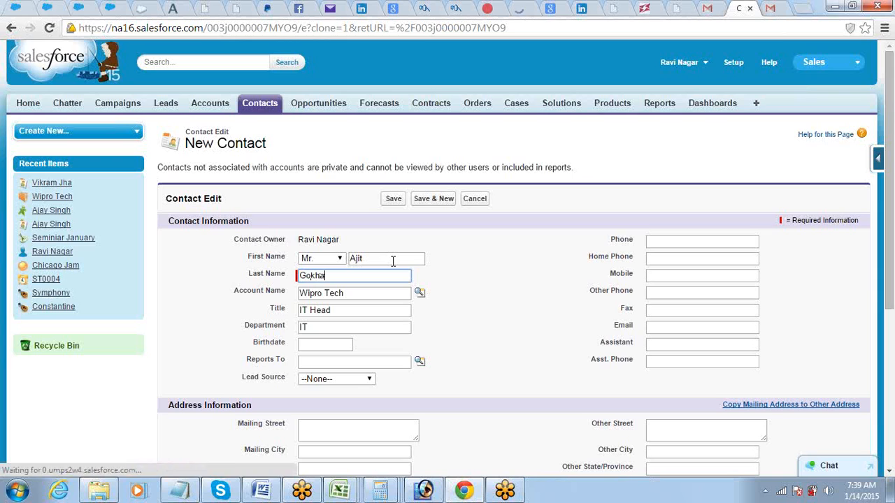
key(Tab)
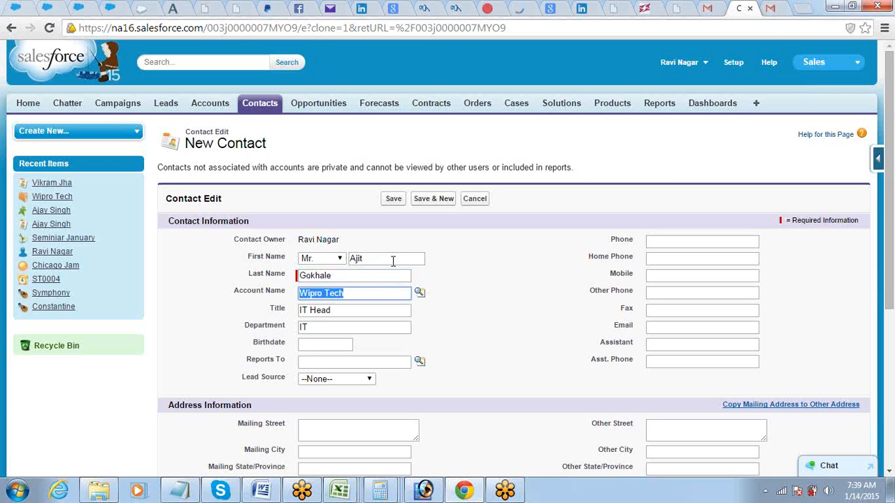
Change the cloned contact's title to Director of Procurement and save it.
triple_click(377, 313)
text(S)
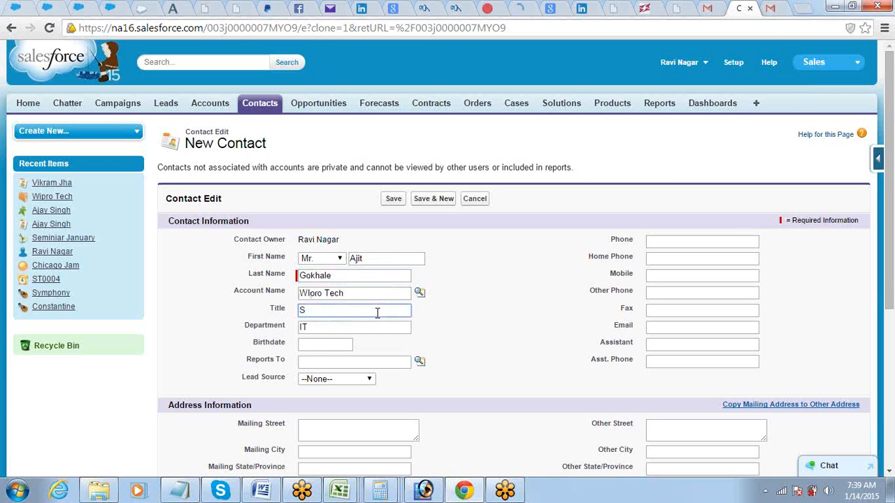
key(BackSpace)
text(Director of Procurement)
click(497, 311)
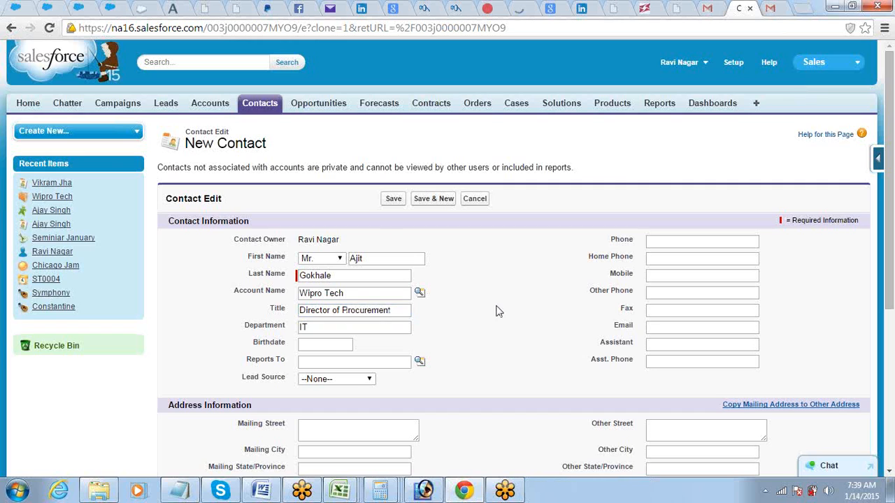
click(393, 200)
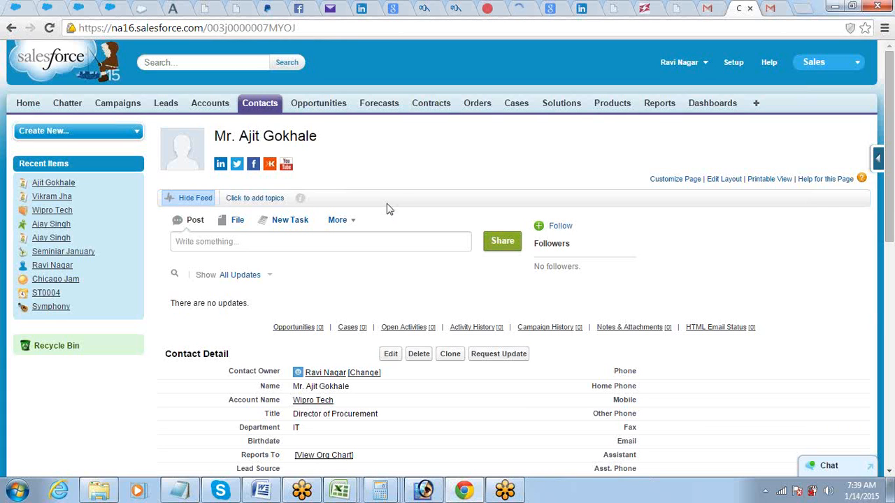
mouse_move(891, 238)
mouse_down()
mouse_move(892, 320)
mouse_move(892, 228)
mouse_up()
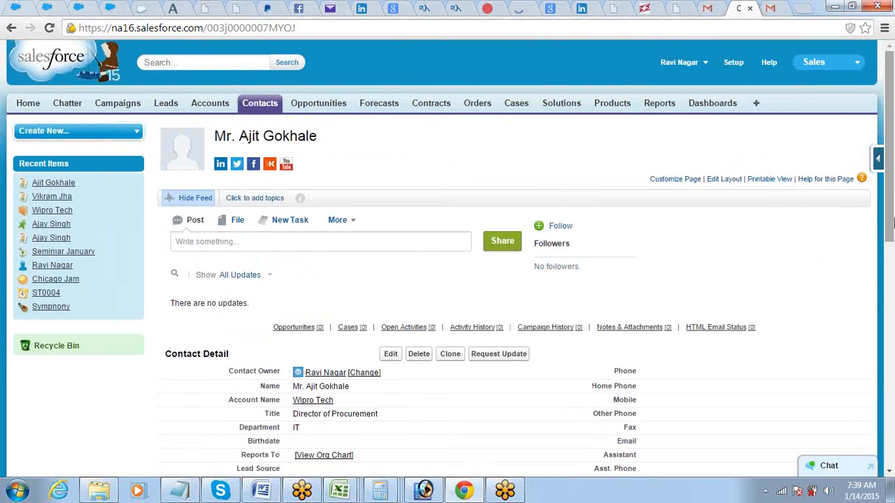
mouse_move(892, 218)
mouse_down()
mouse_move(890, 304)
mouse_move(890, 210)
mouse_up()
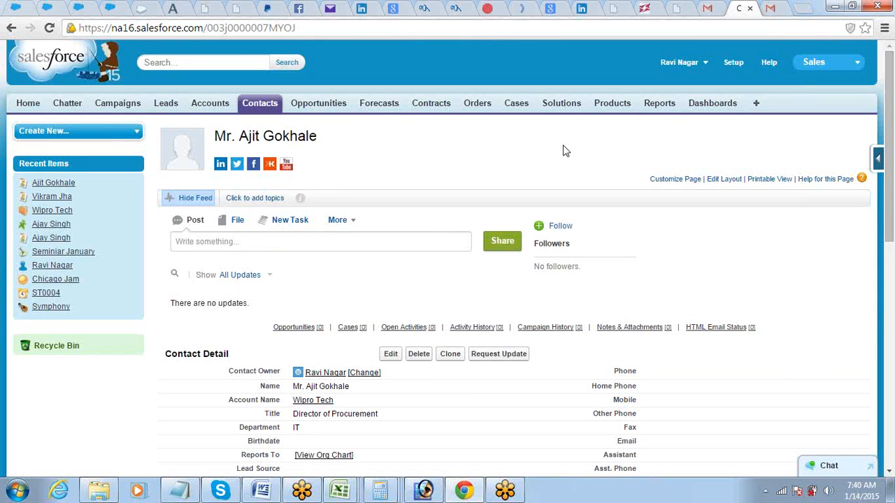
Open the Wipro Tech account and start a new opportunity from its Opportunities list.
click(312, 401)
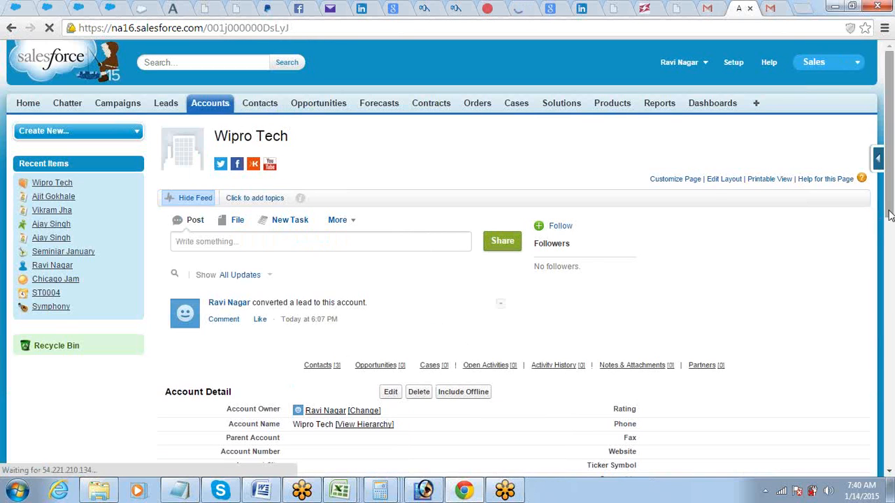
drag(890, 216, 890, 338)
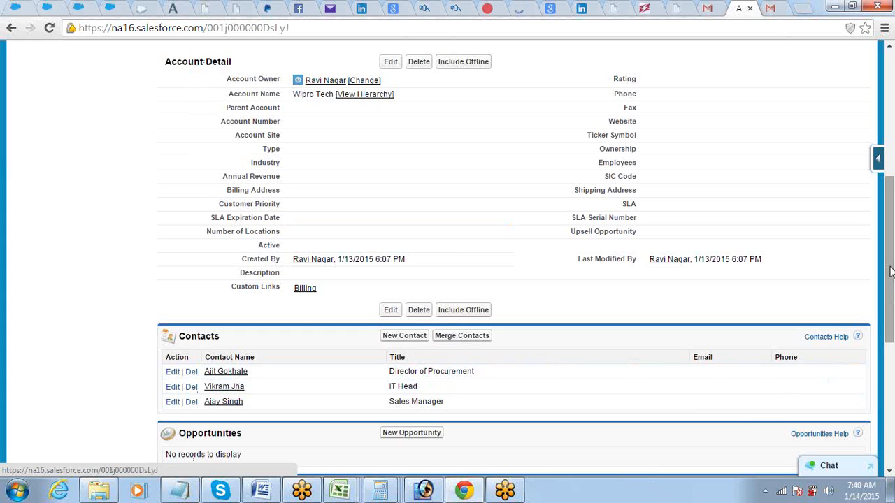
scroll(891, 282, down, 3)
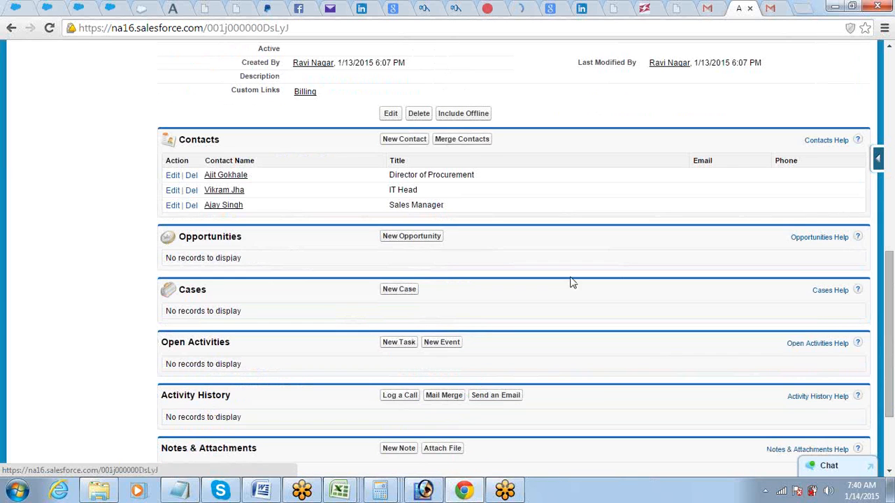
click(409, 239)
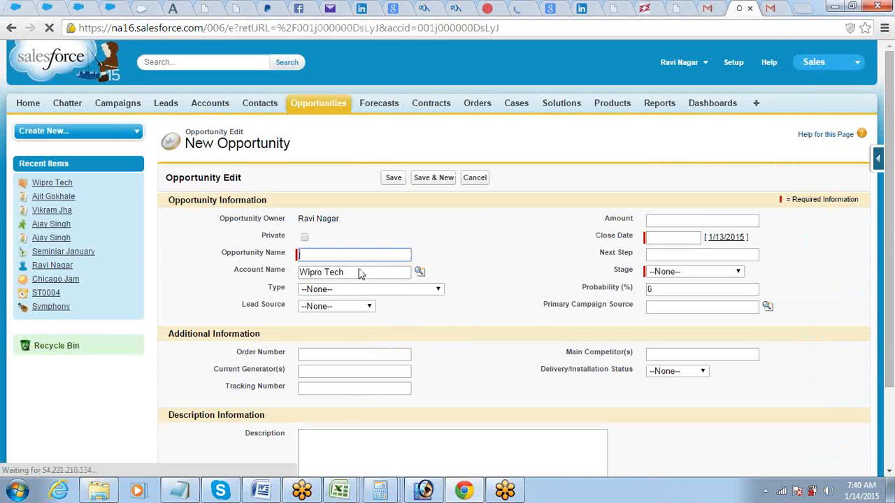
Name the opportunity 'WIpro - 25 Projectors' and enter an amount of 30000.
click(360, 260)
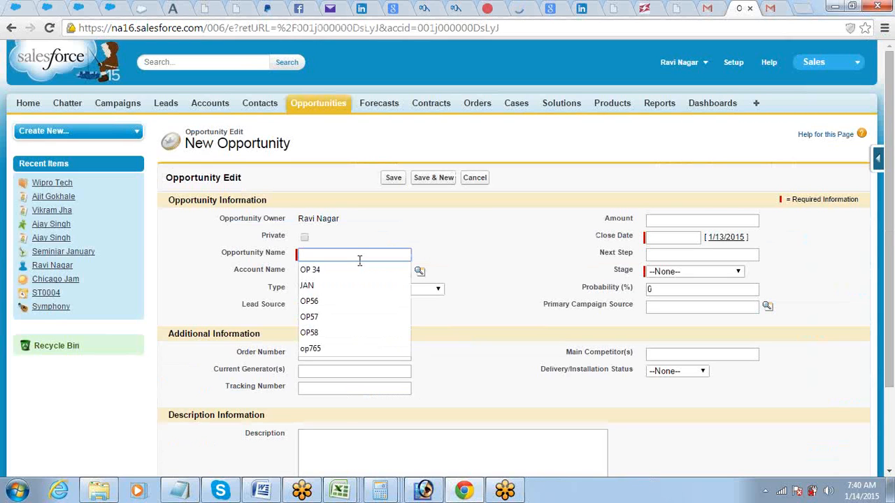
text(WIp)
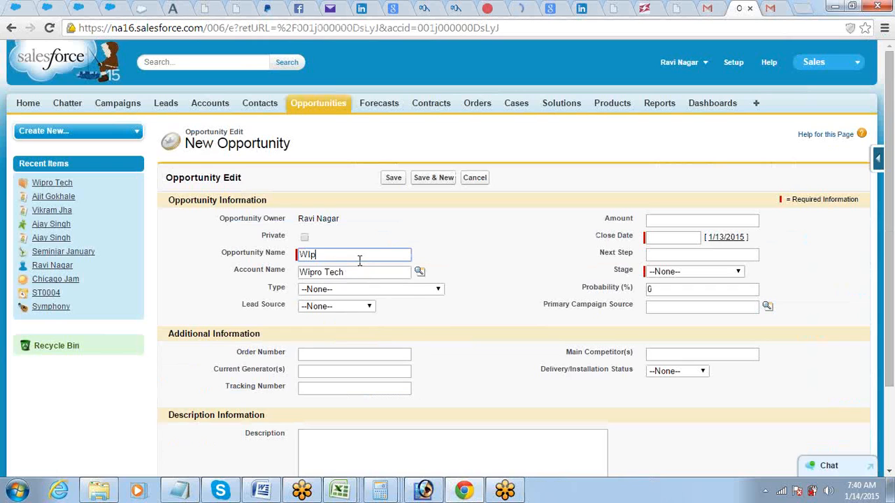
text(ro - 25 Projectors)
key(Tab)
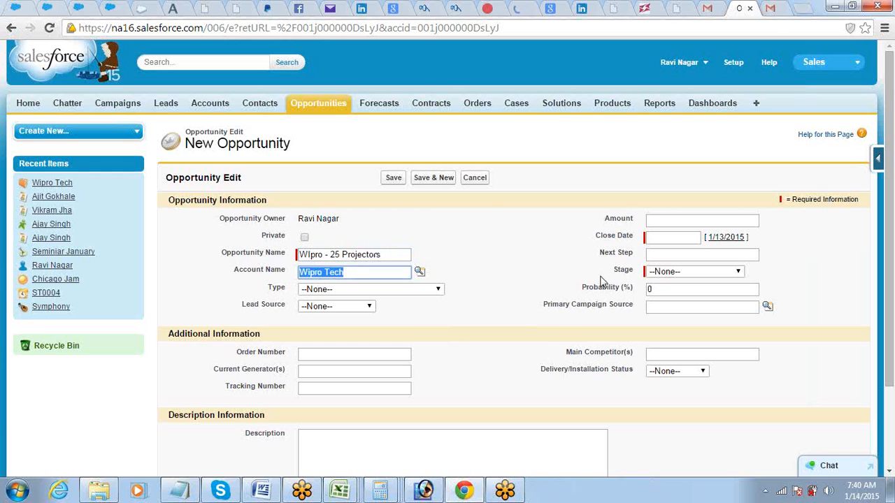
click(687, 221)
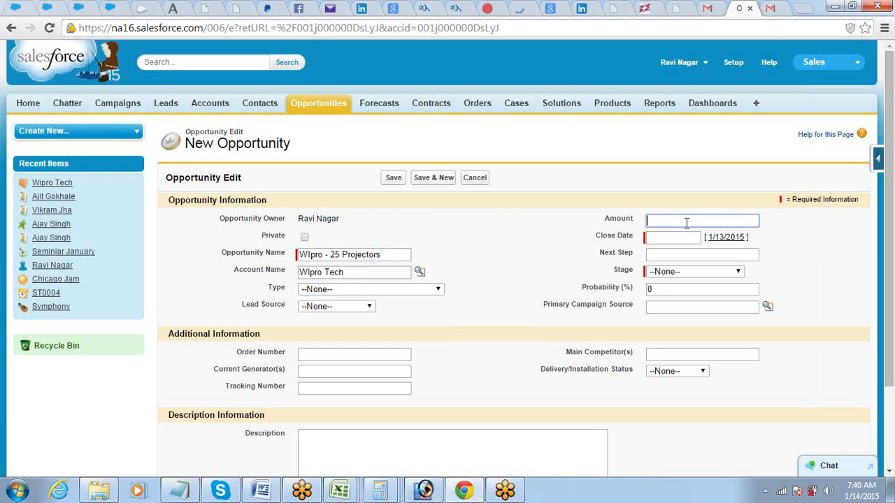
text(3000)
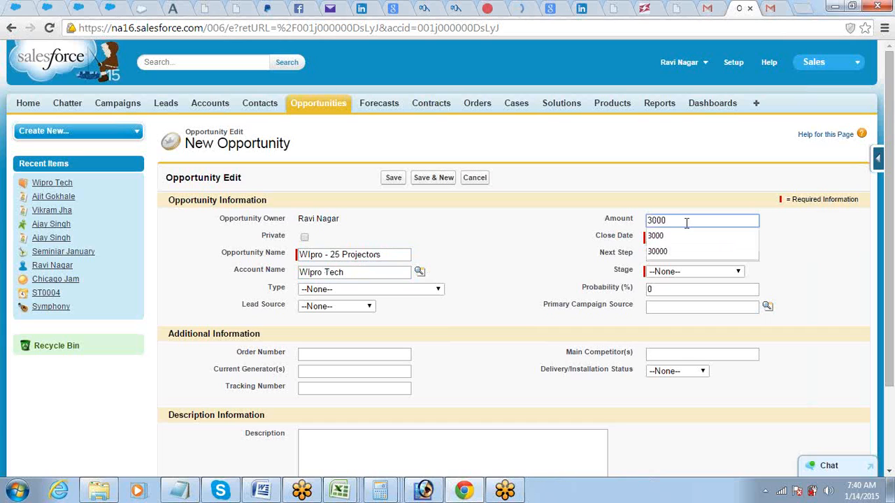
text(00)
key(BackSpace)
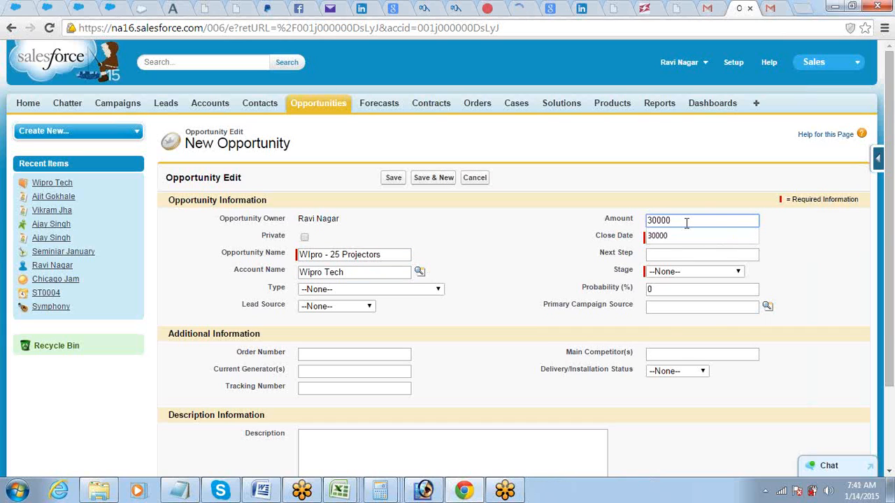
Set the opportunity's Close Date to 3/15/2015 with the calendar picker.
key(Tab)
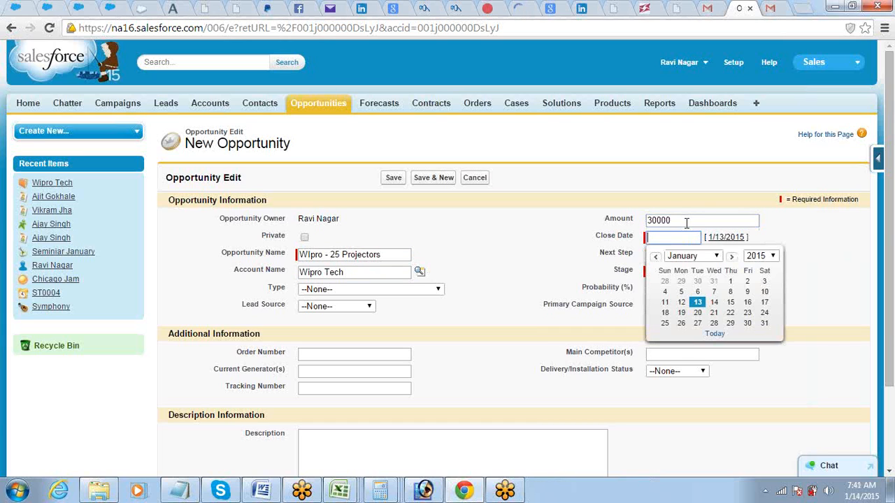
click(728, 327)
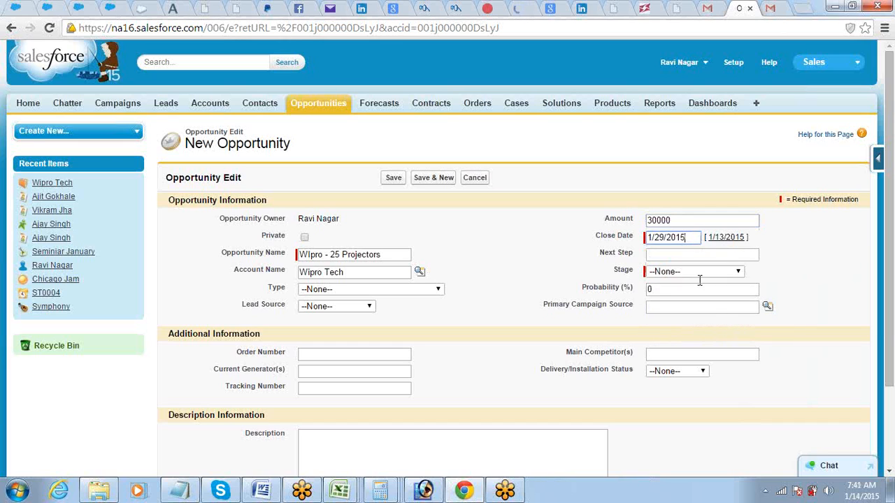
click(693, 238)
double_click(693, 238)
triple_click(694, 238)
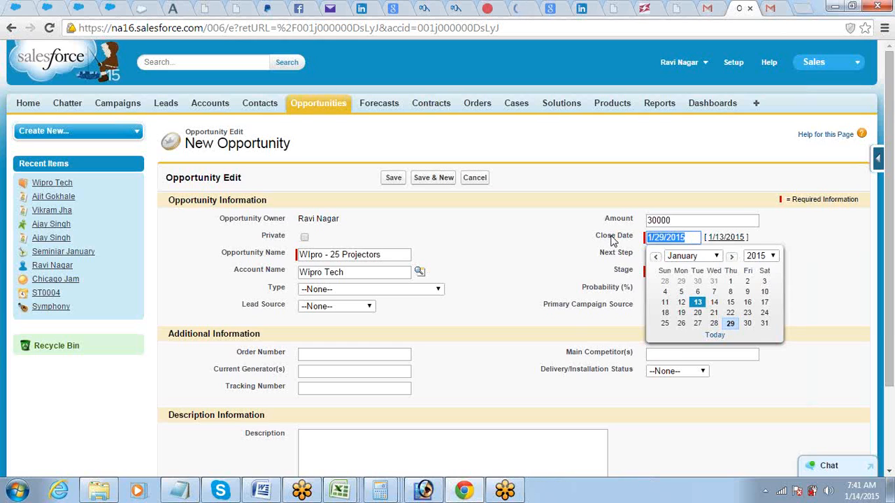
click(717, 257)
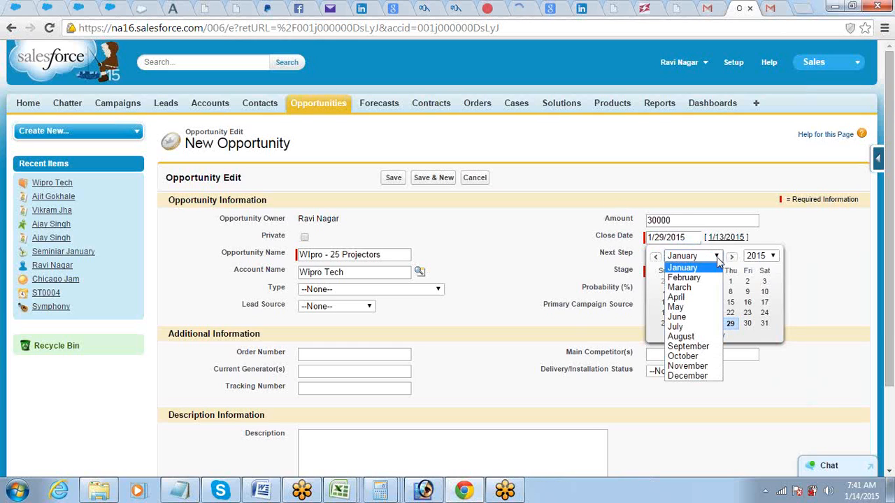
click(700, 289)
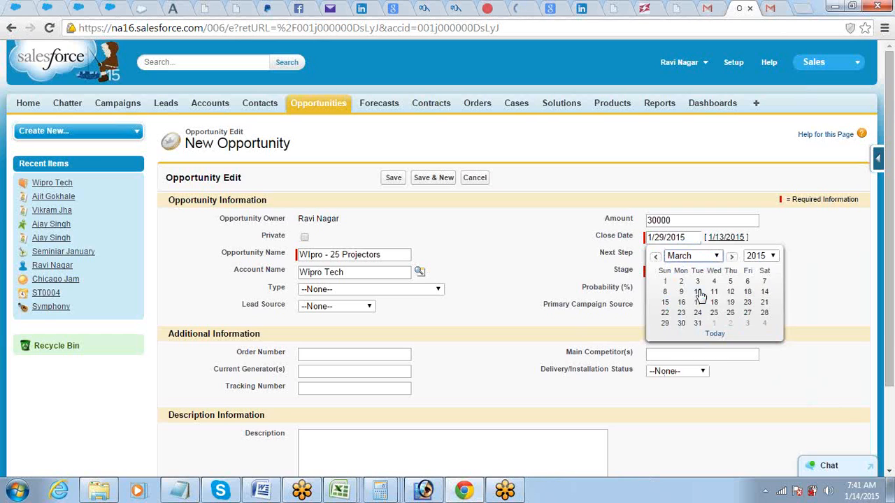
click(665, 302)
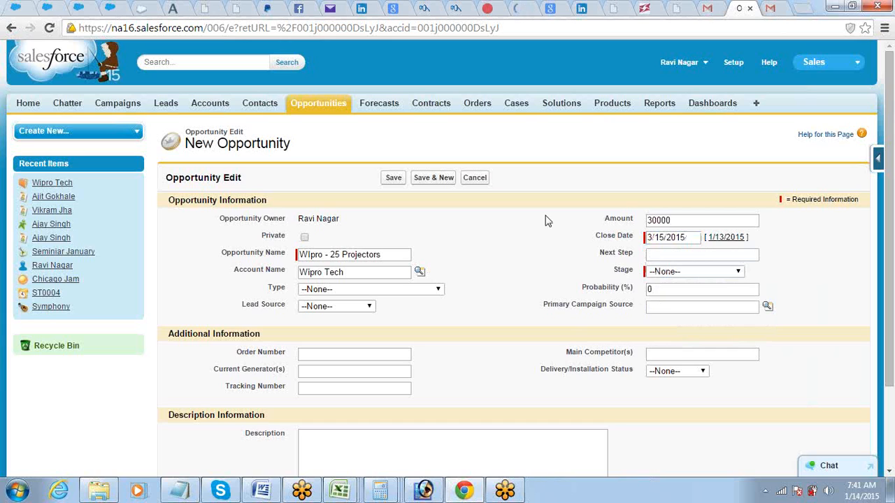
Choose Value Proposition as the Stage, which fills Probability with 50.
click(676, 276)
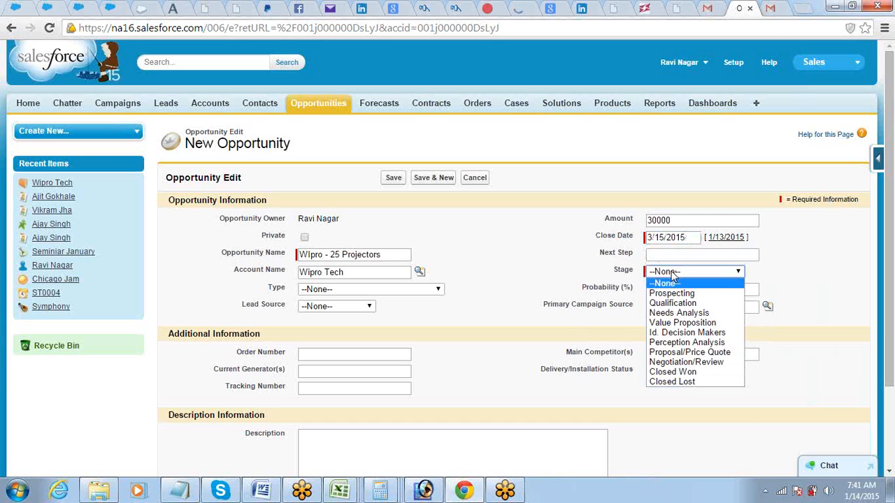
click(676, 323)
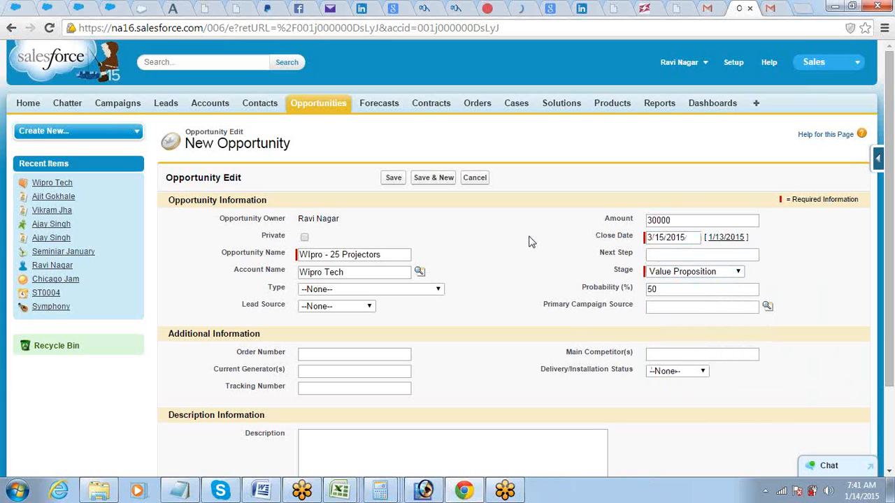
click(677, 278)
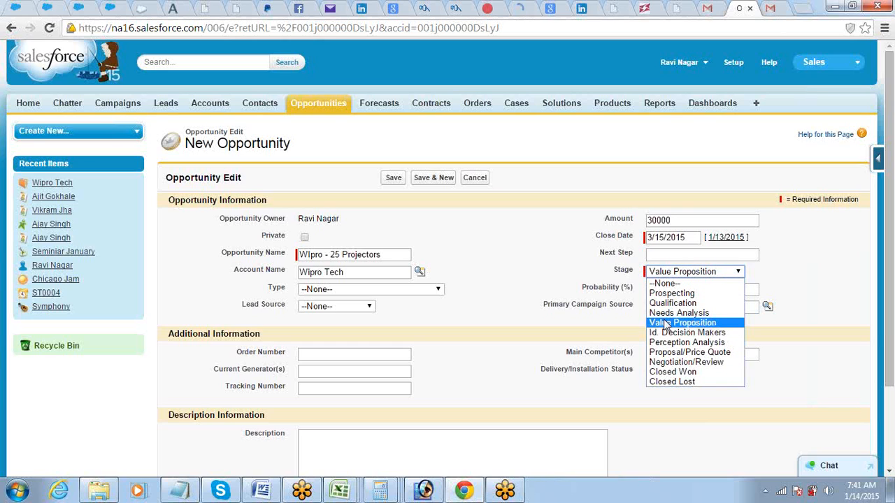
click(552, 271)
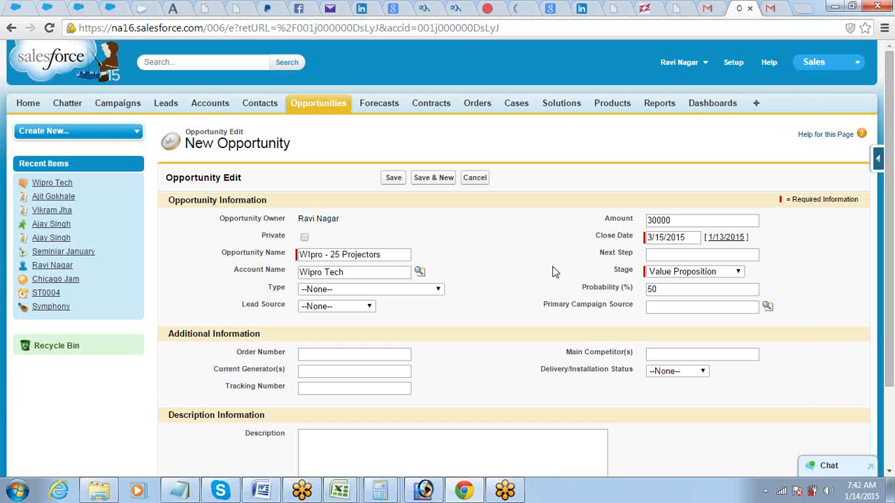
Reopen the Stage picklist to choose a different stage.
click(690, 277)
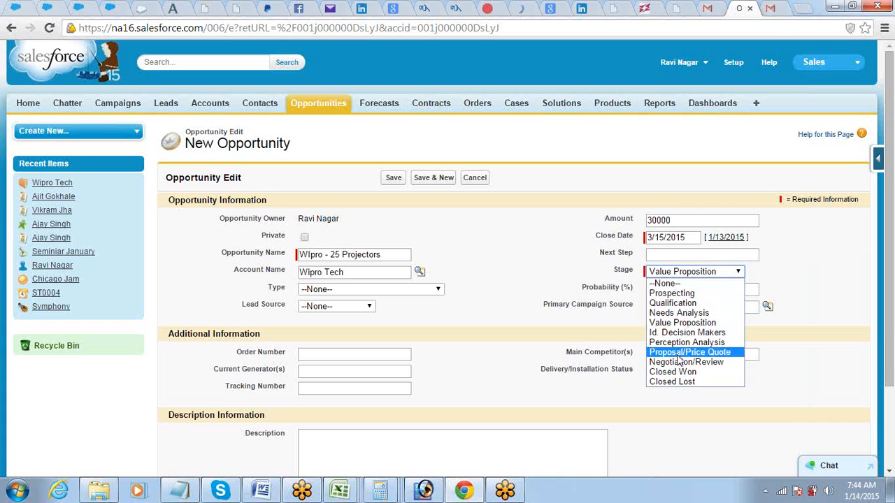
Change Stage to Qualification and set Primary Campaign Source to Seminiar January.
click(674, 305)
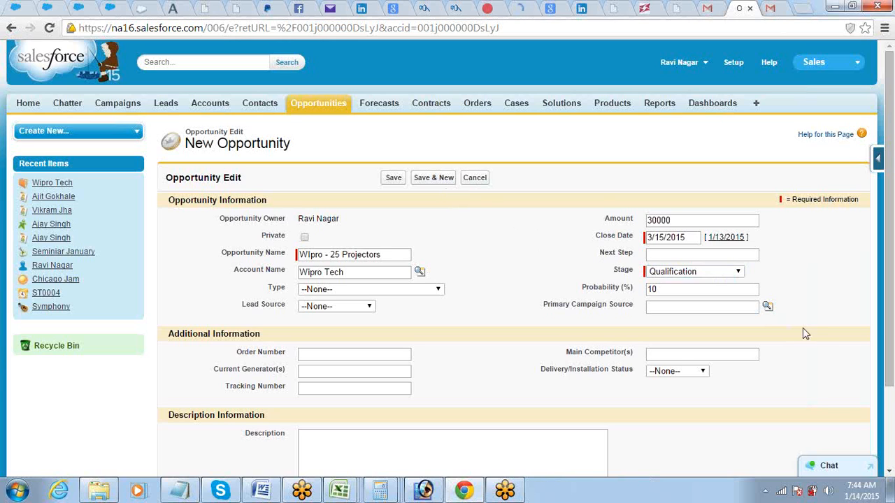
click(768, 308)
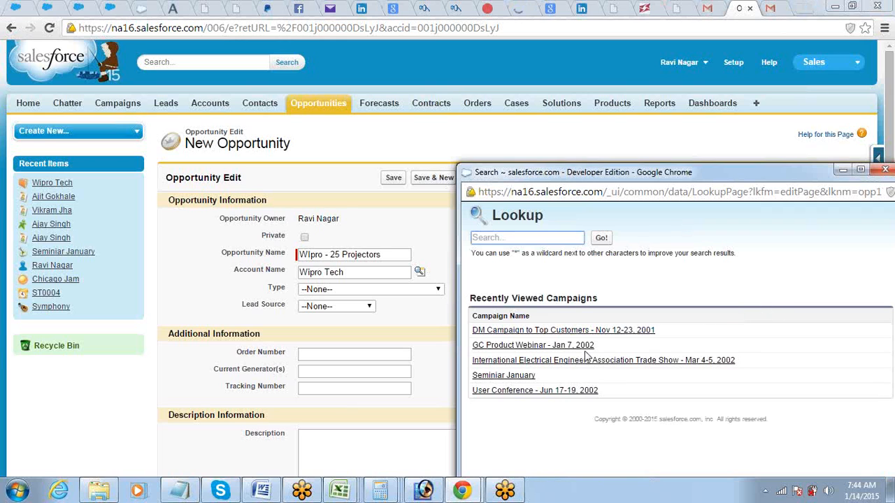
click(526, 378)
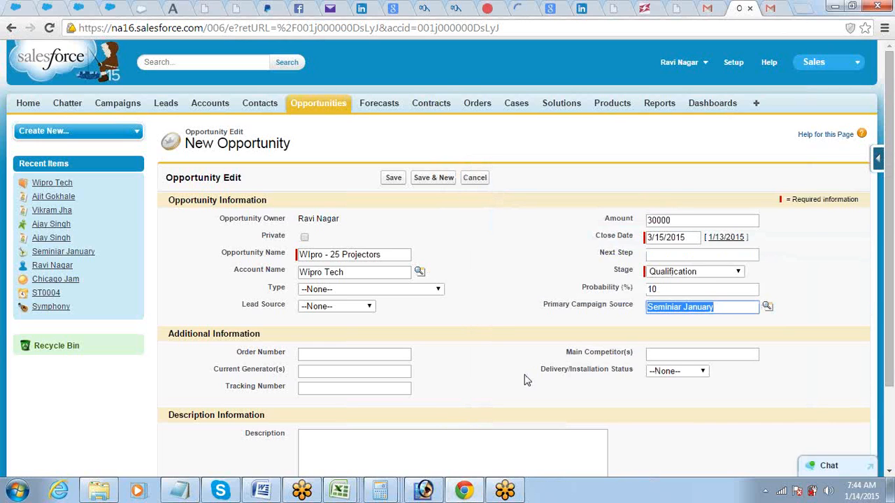
double_click(671, 218)
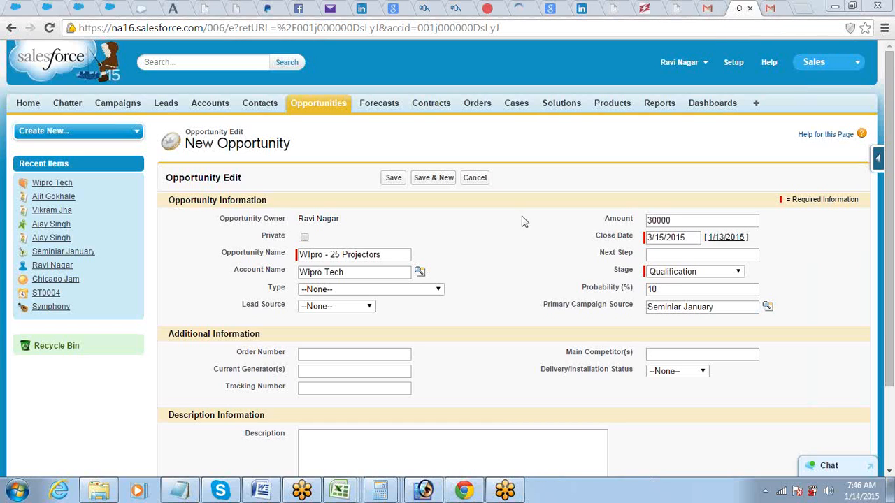
Save the WIpro - 25 Projectors opportunity at $30,000.00, closing 3/15/2015, Stage Qualification.
click(393, 178)
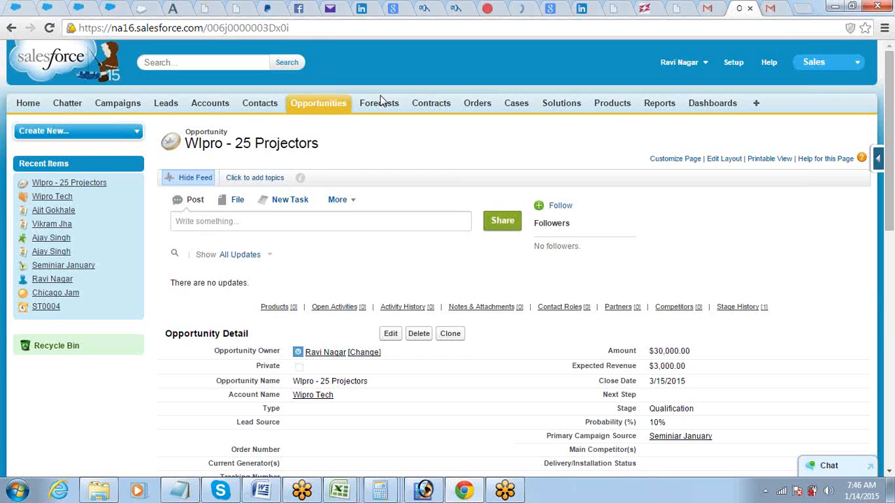
Start a new contract and set its account to Wipro Tech.
click(438, 110)
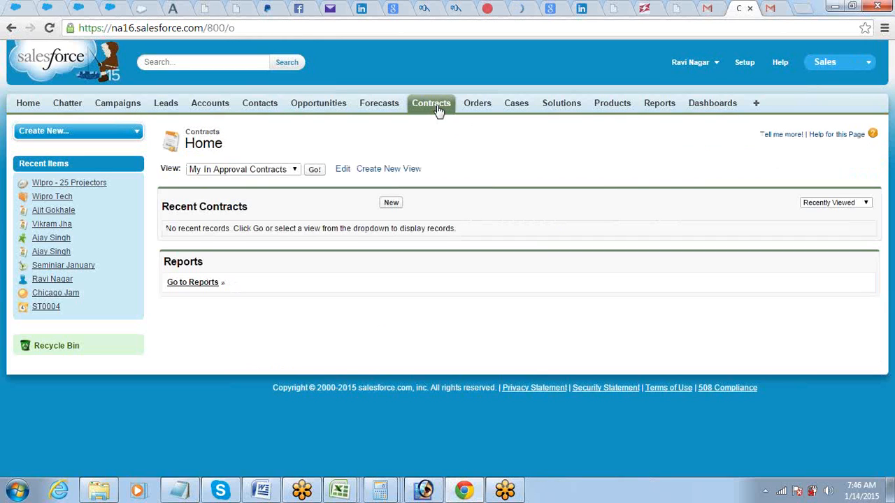
click(390, 203)
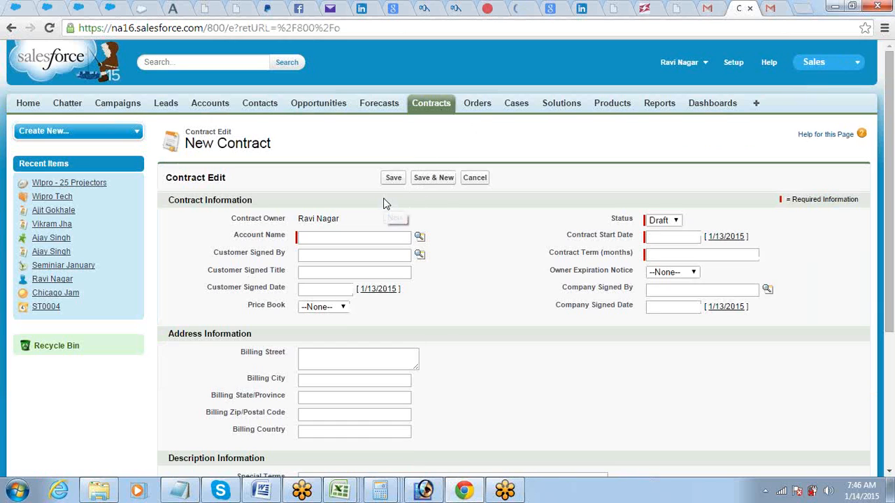
click(419, 238)
drag(367, 167, 388, 109)
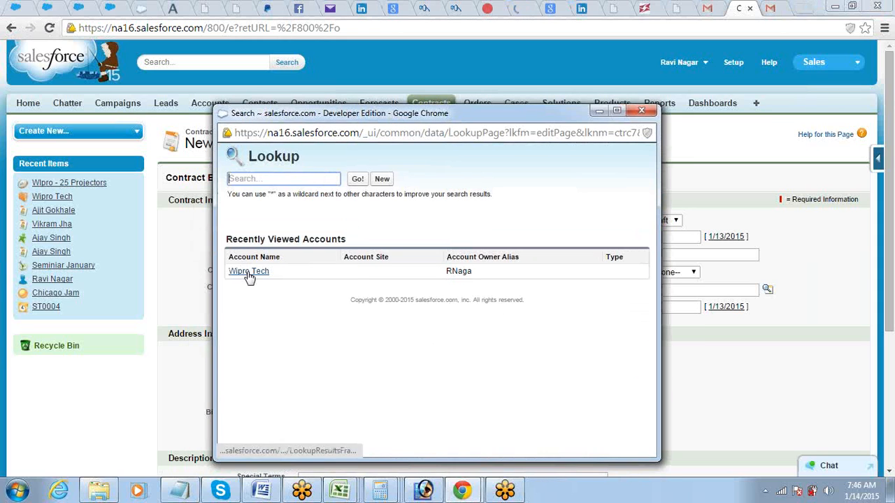
click(248, 272)
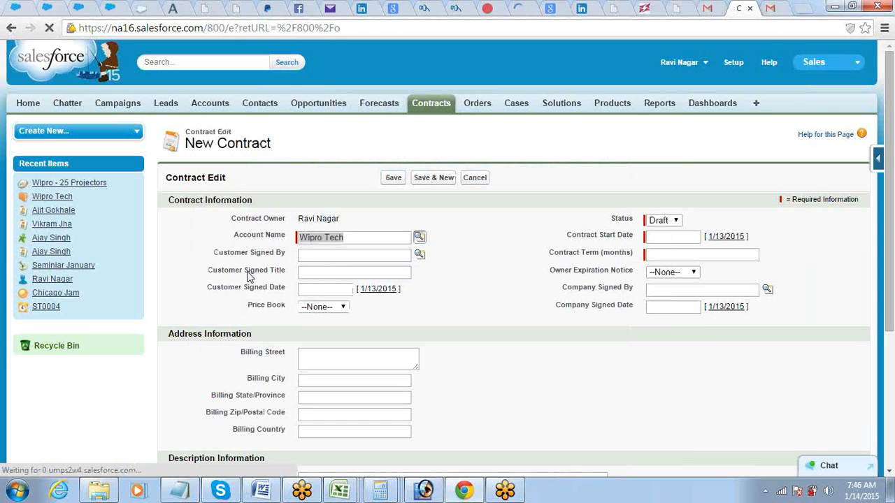
Set Customer Signed By to a Wipro Tech contact and Customer Signed Title to 'Director of Procurement'.
click(420, 257)
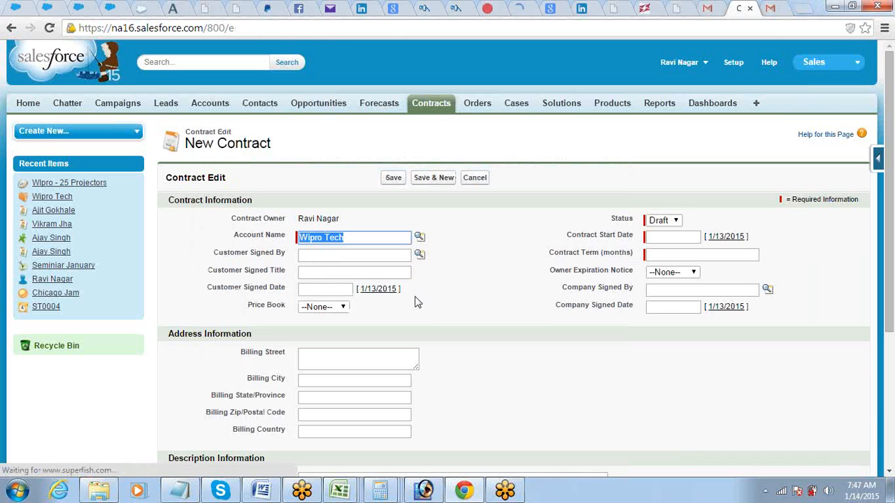
click(420, 254)
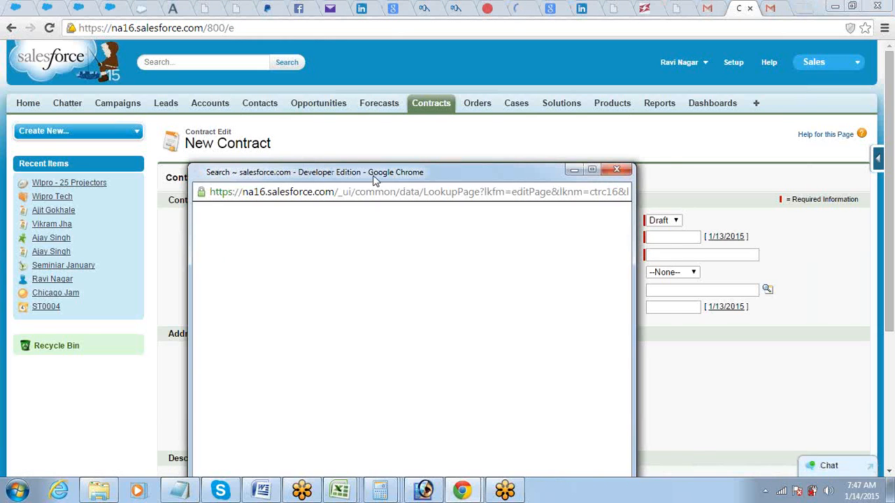
click(268, 275)
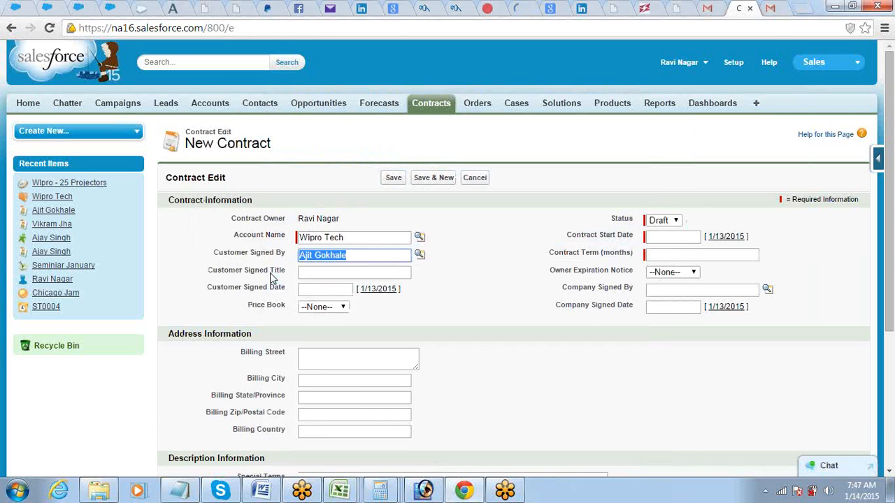
click(323, 269)
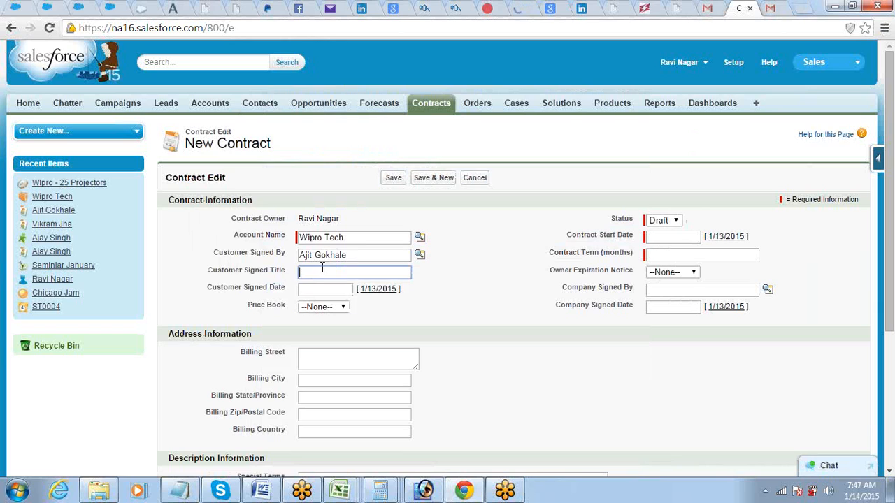
text(Director of Procurement)
click(508, 319)
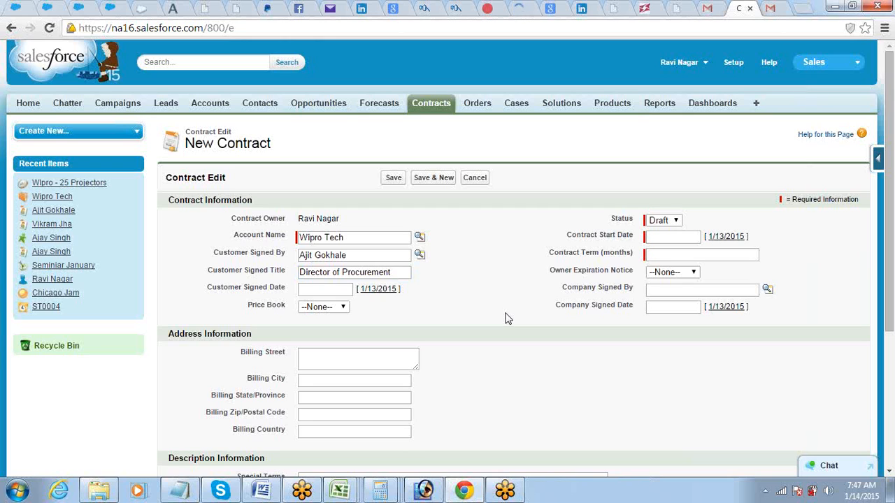
Pick February 1, 2015 from the calendar as the Contract Start Date.
click(691, 236)
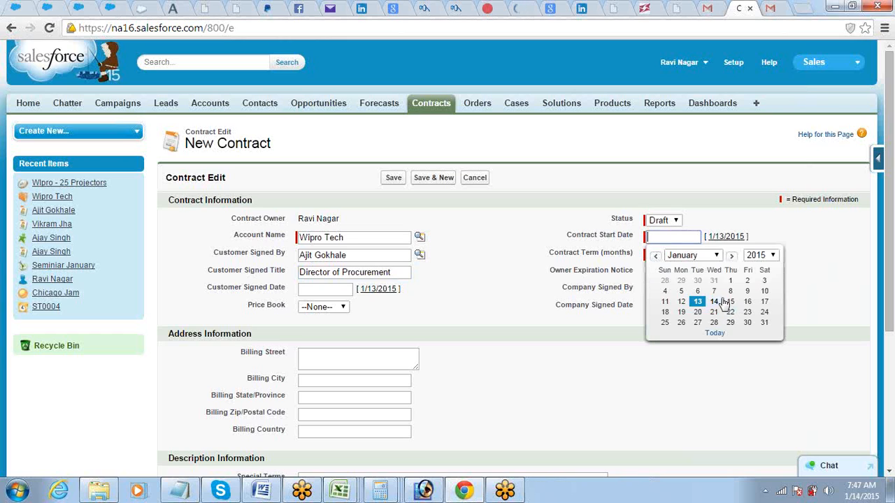
click(716, 258)
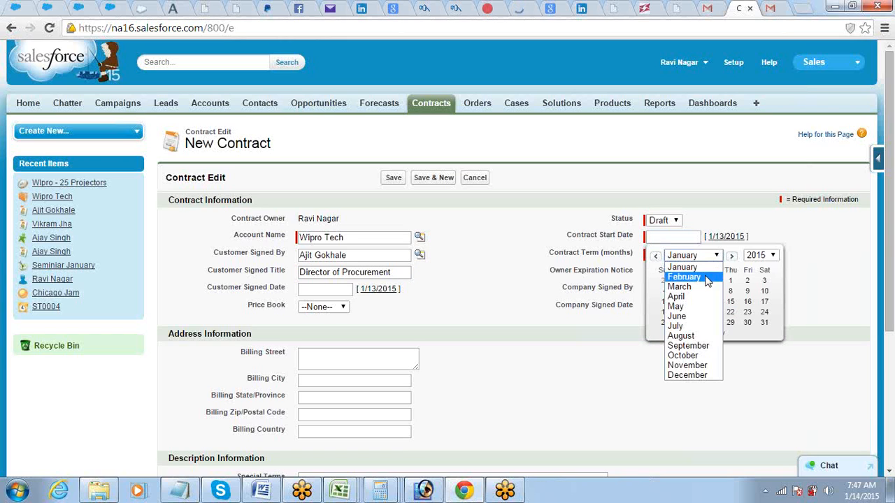
click(707, 274)
click(664, 280)
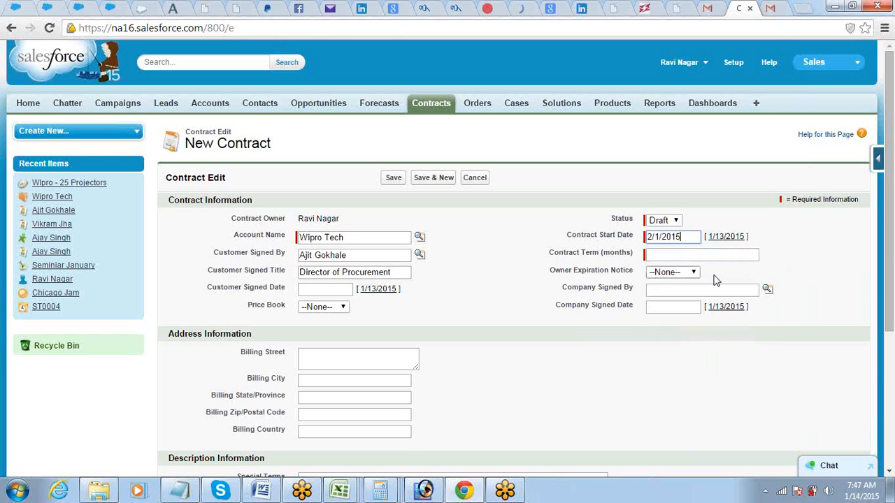
mouse_move(892, 271)
mouse_down()
mouse_move(889, 320)
mouse_move(885, 259)
mouse_up()
Save the contract with an 11-month Contract Term, then start a new order.
click(394, 177)
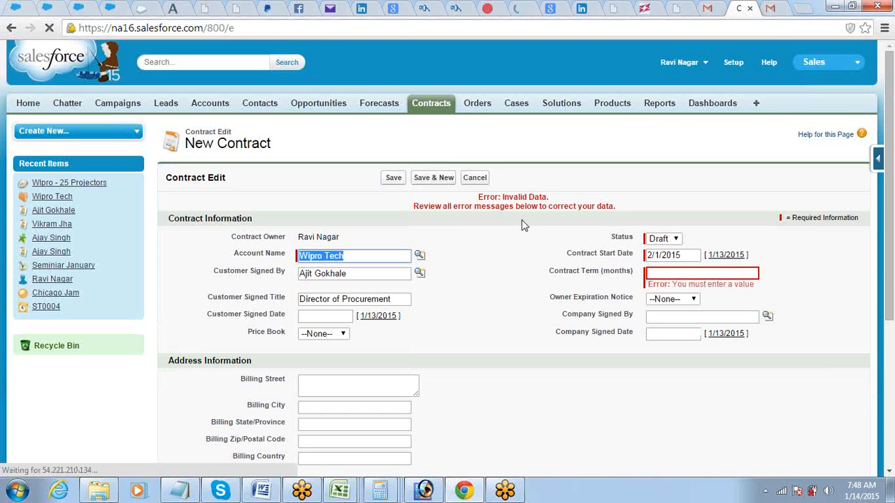
click(652, 274)
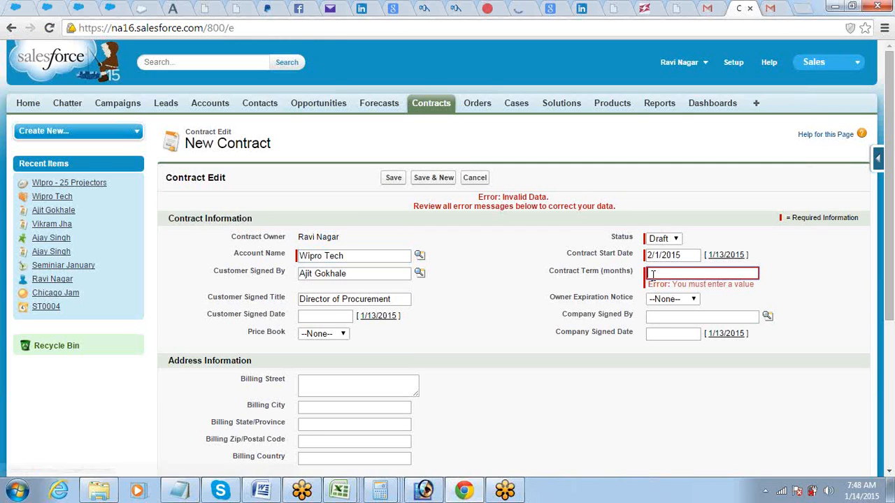
text(11)
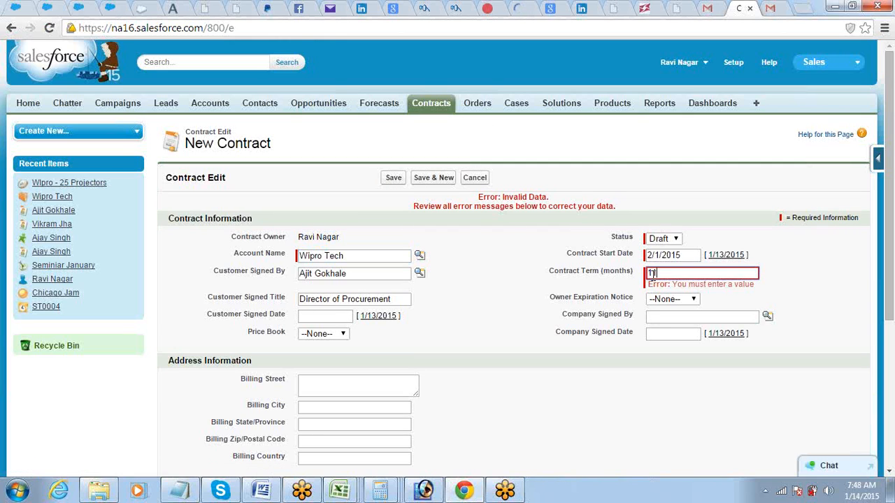
click(395, 179)
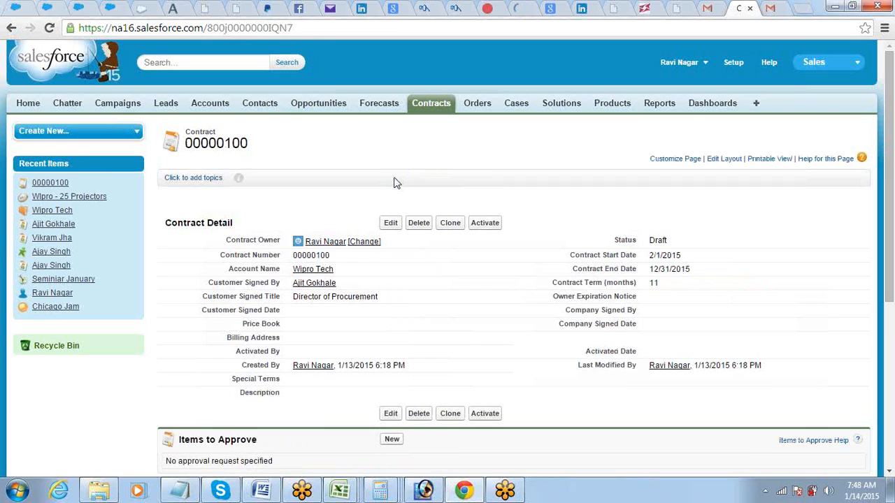
click(476, 104)
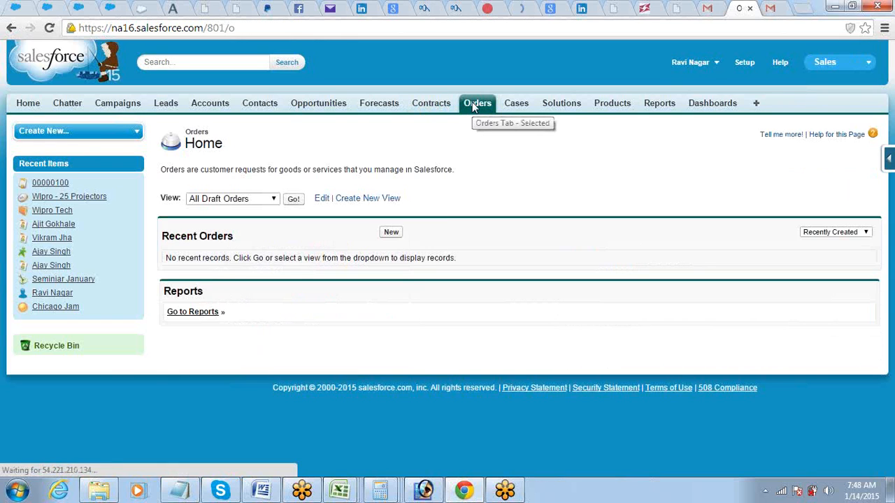
click(391, 233)
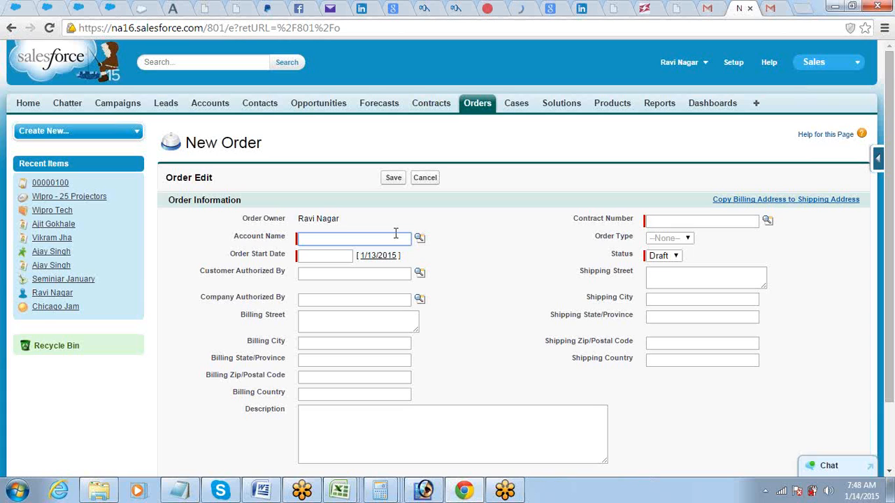
Set the order's account to Wipro Tech and its start date to 2/1/2015.
click(419, 238)
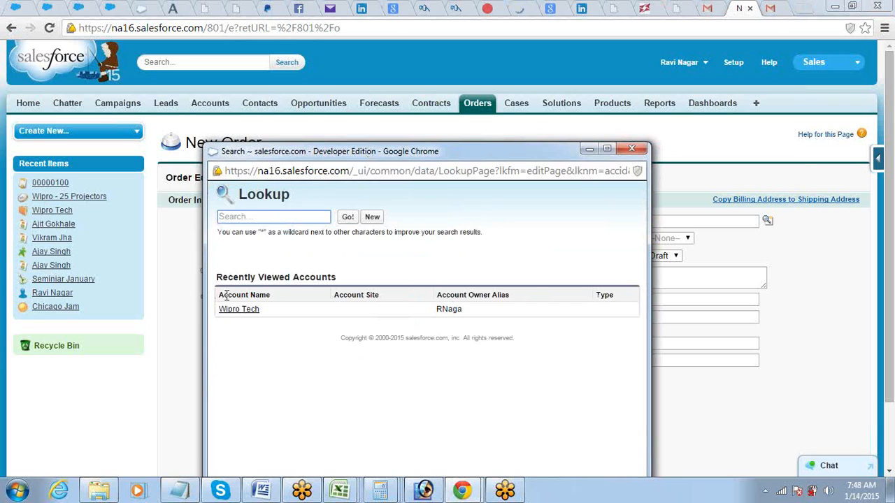
click(233, 310)
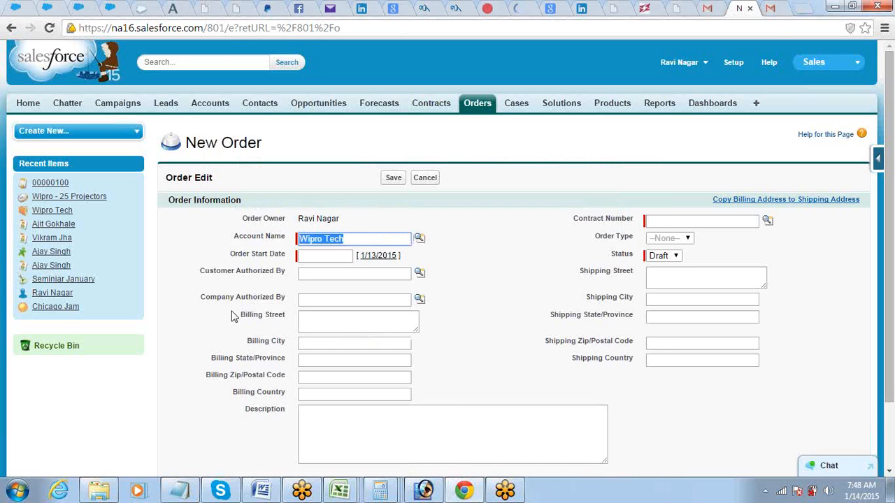
click(325, 256)
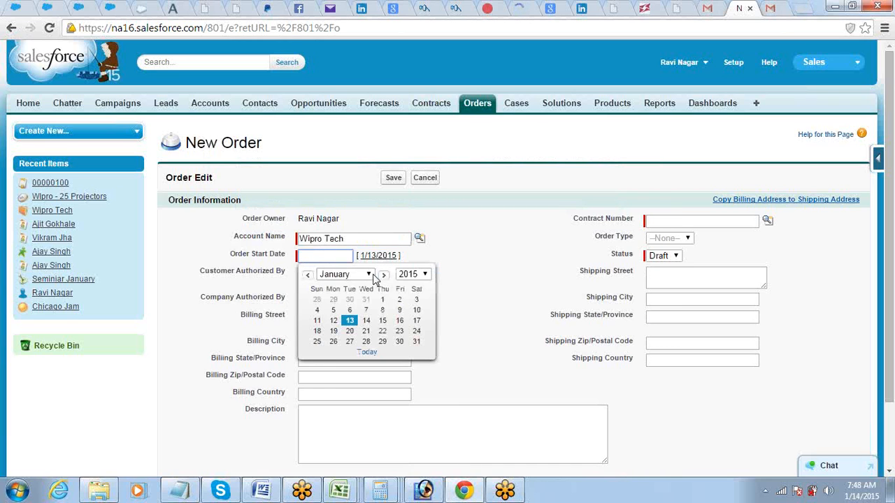
click(371, 274)
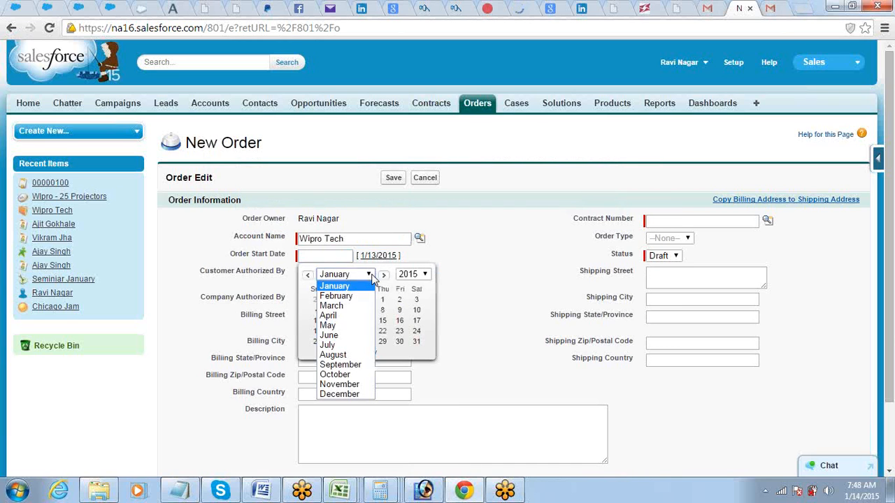
click(333, 297)
click(315, 300)
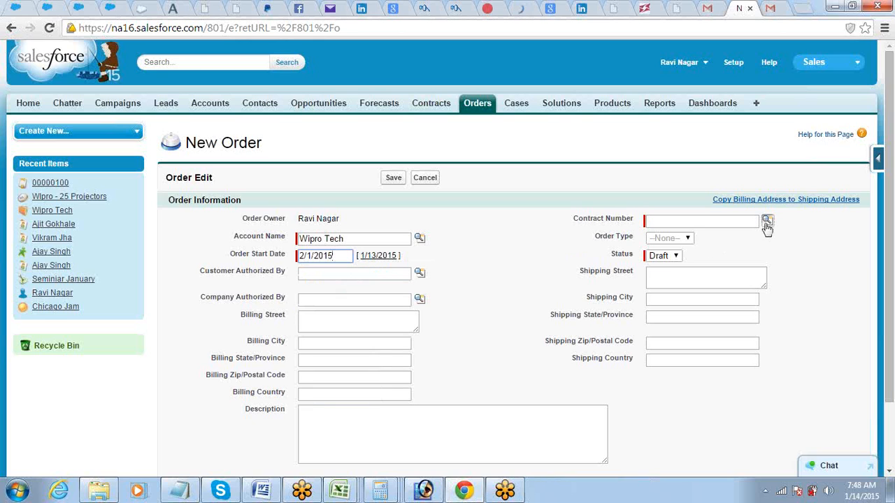
Link the order to the saved contract 00000100 and save the order.
click(767, 221)
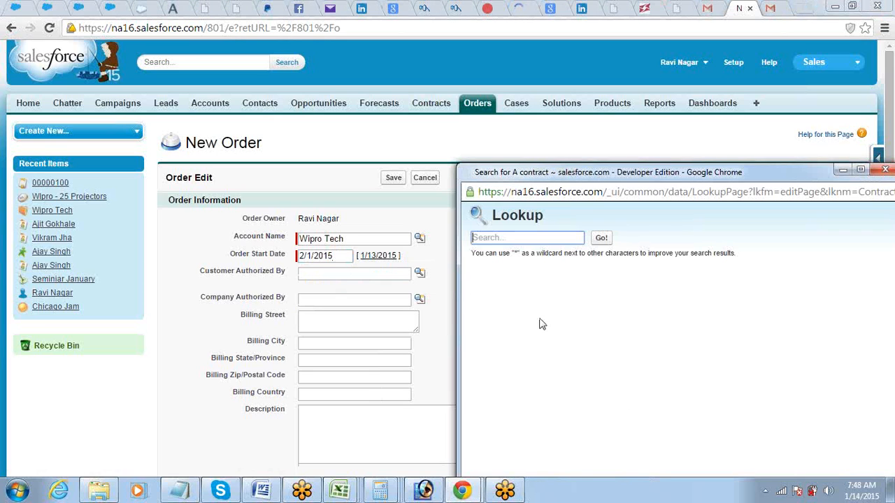
click(493, 332)
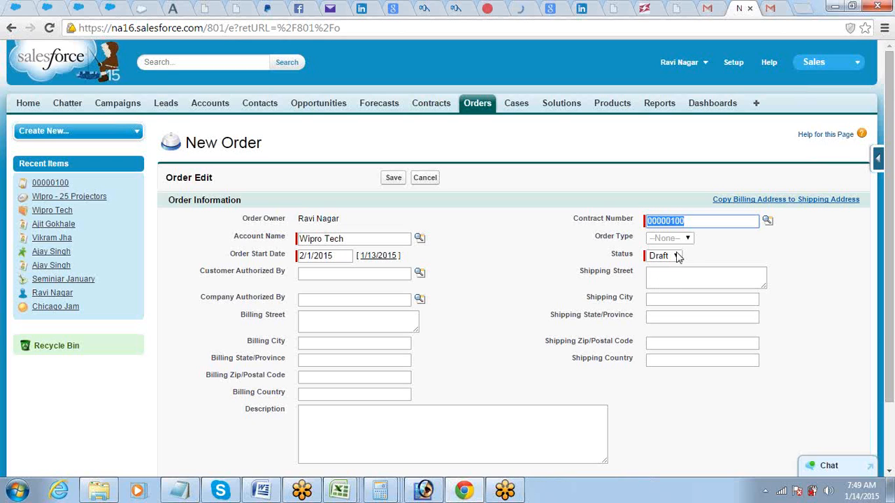
click(522, 295)
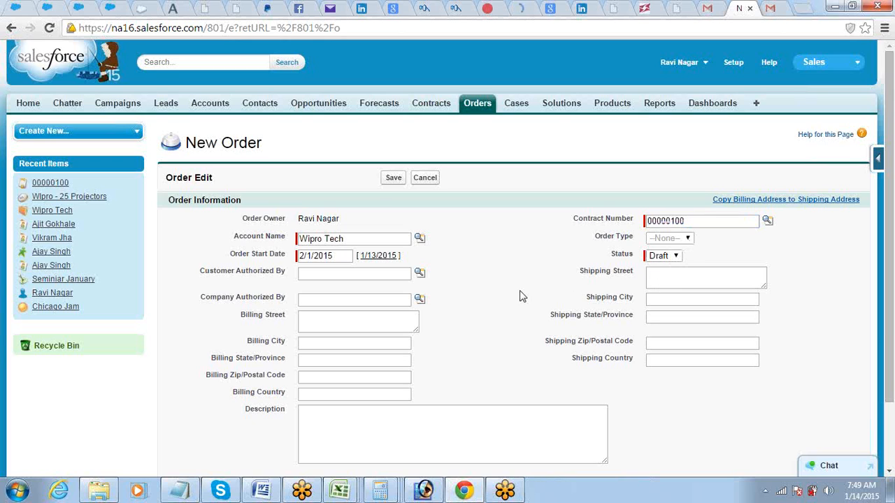
click(392, 179)
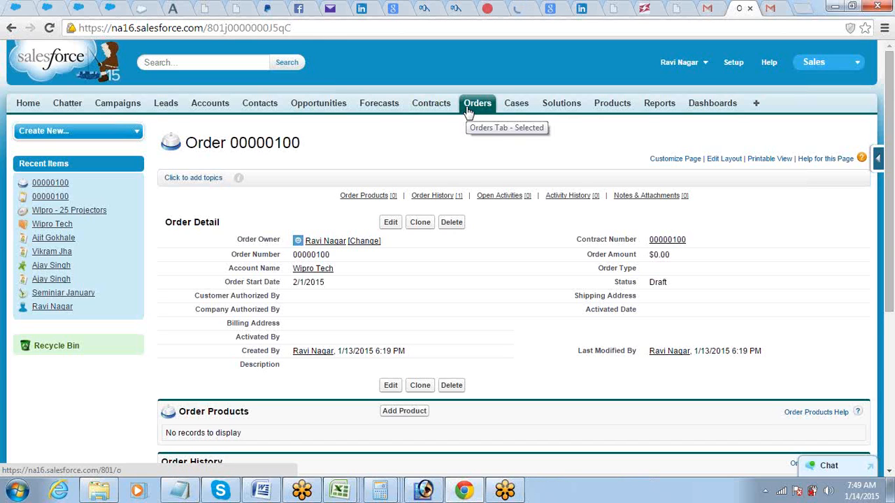
Start a new case and choose its contact via the lookup.
click(517, 105)
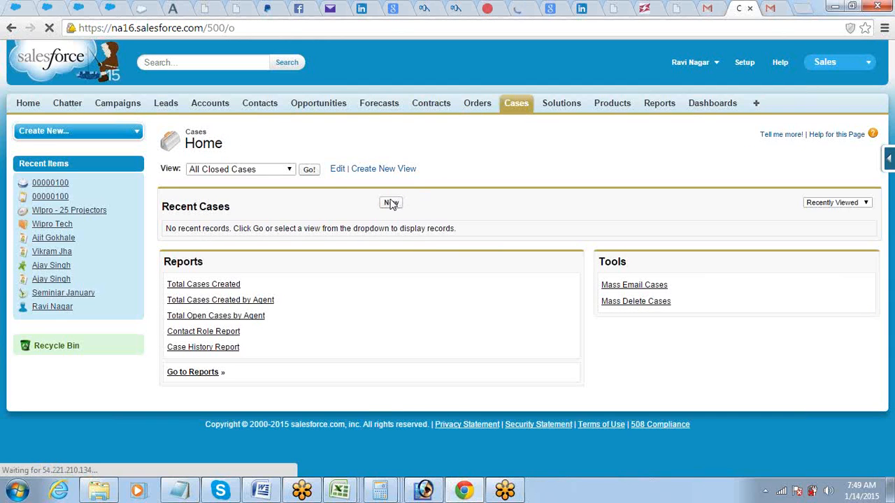
click(391, 204)
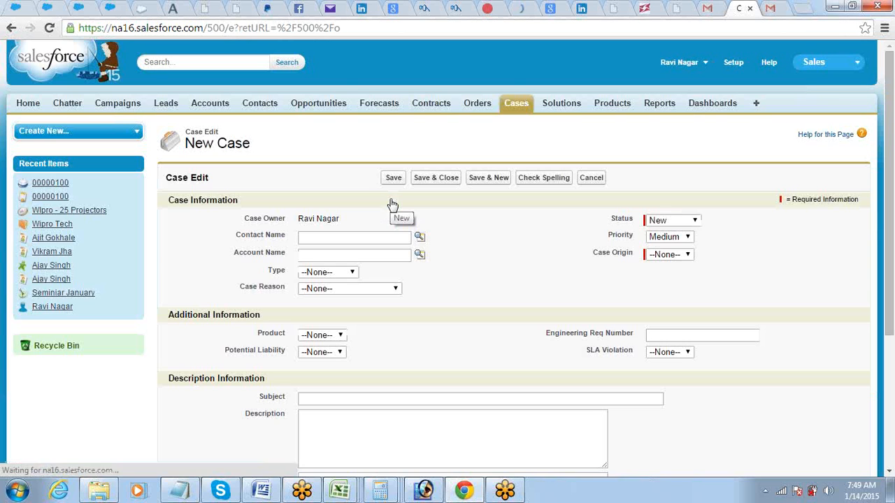
click(419, 238)
drag(358, 175, 411, 78)
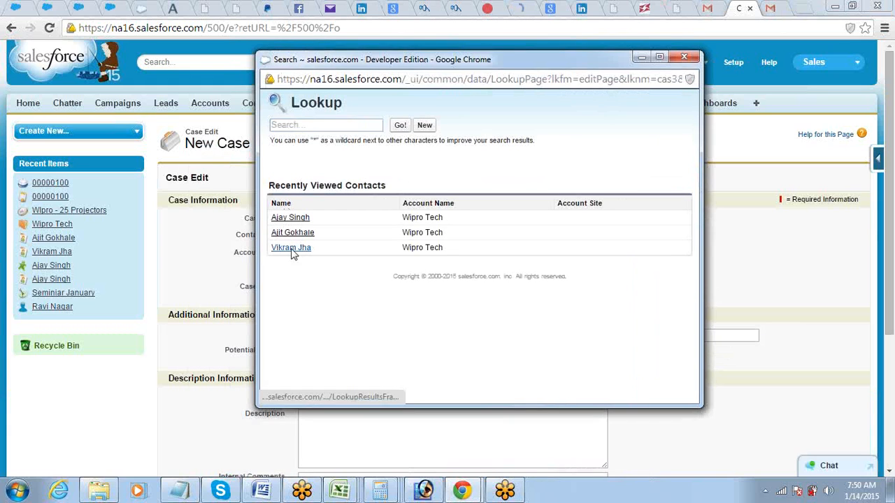
click(291, 249)
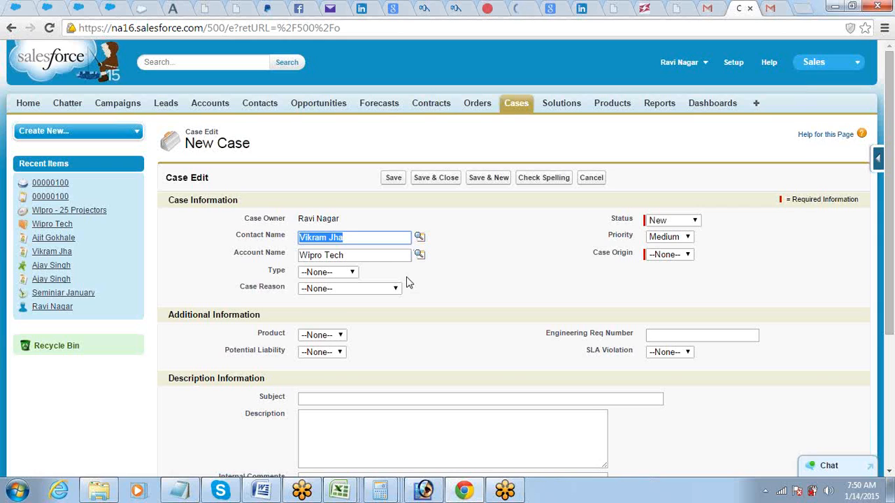
Set the case Priority to High and Case Origin to Phone.
click(684, 237)
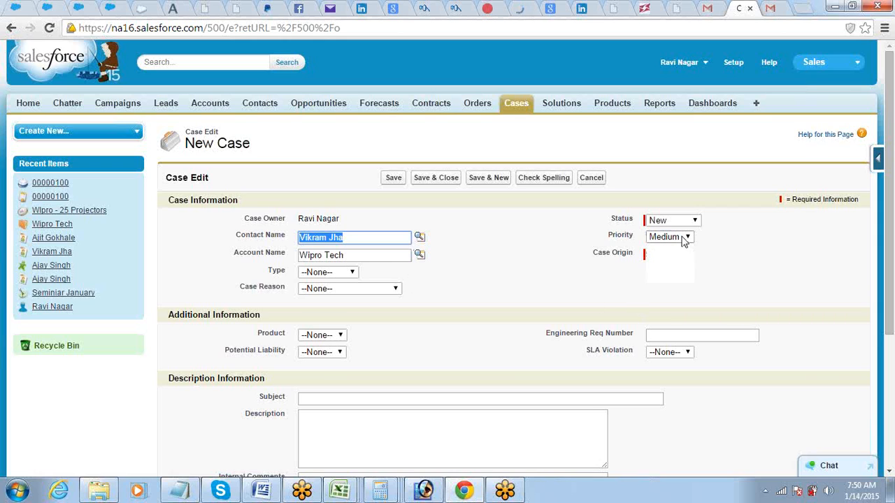
click(674, 257)
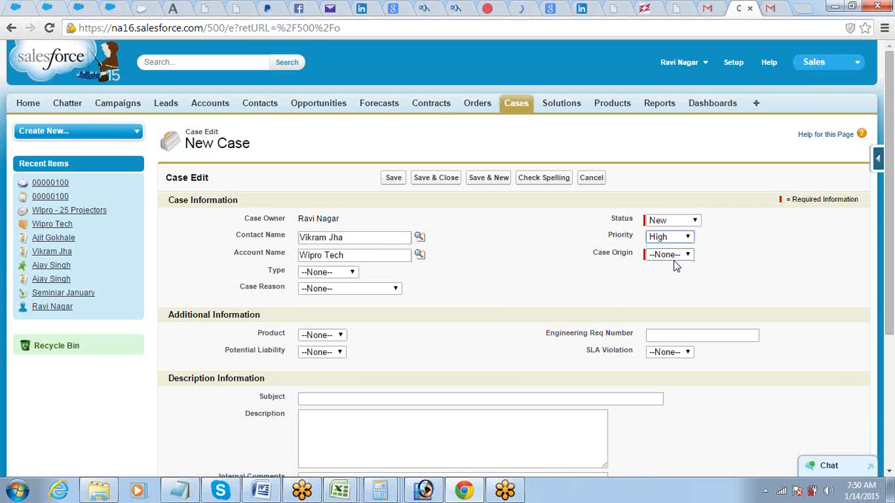
click(677, 256)
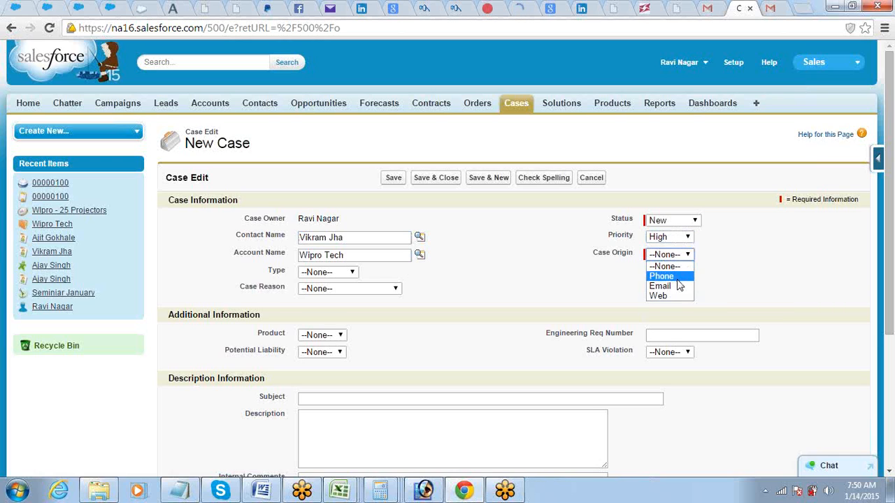
click(677, 278)
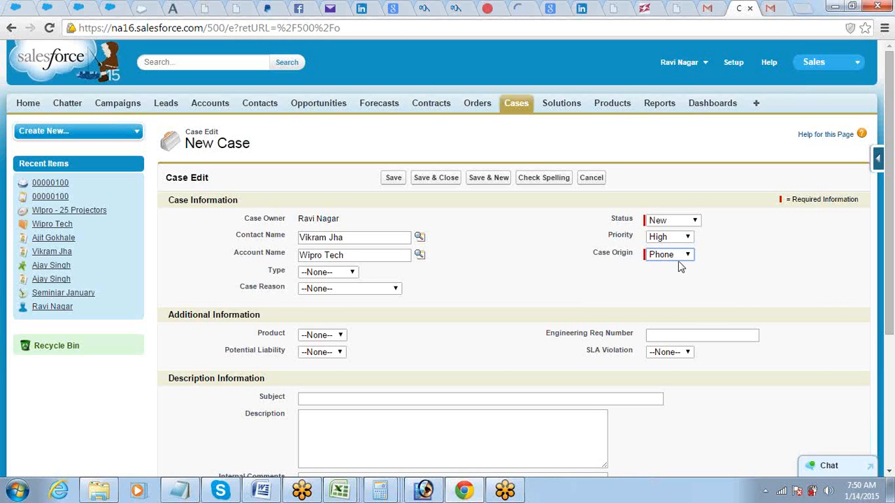
click(677, 258)
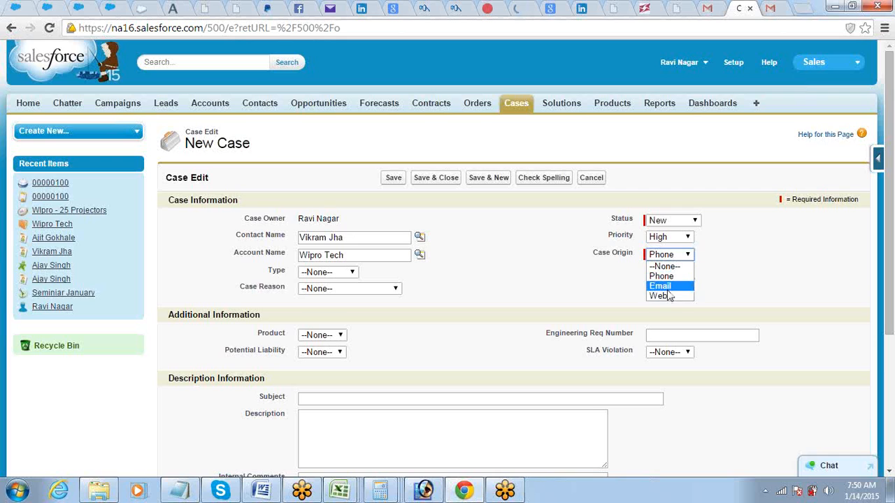
click(672, 277)
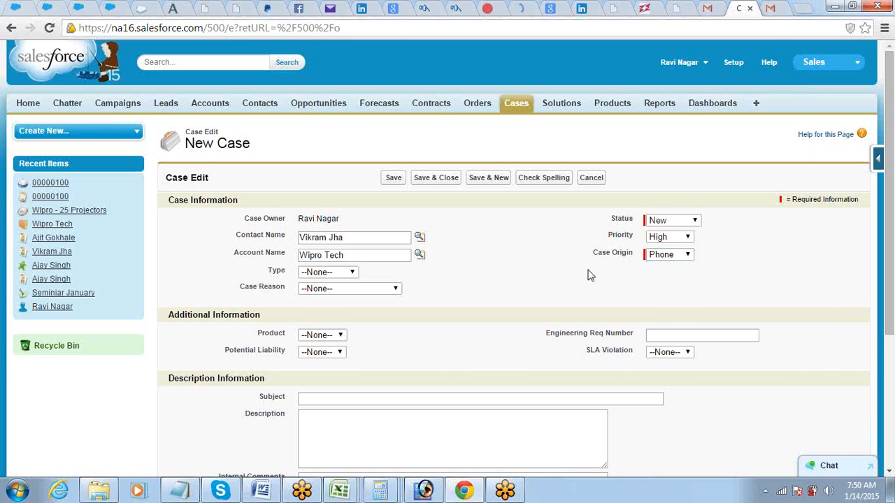
Set the Case Reason to Installation and the Type to Electronic.
click(366, 289)
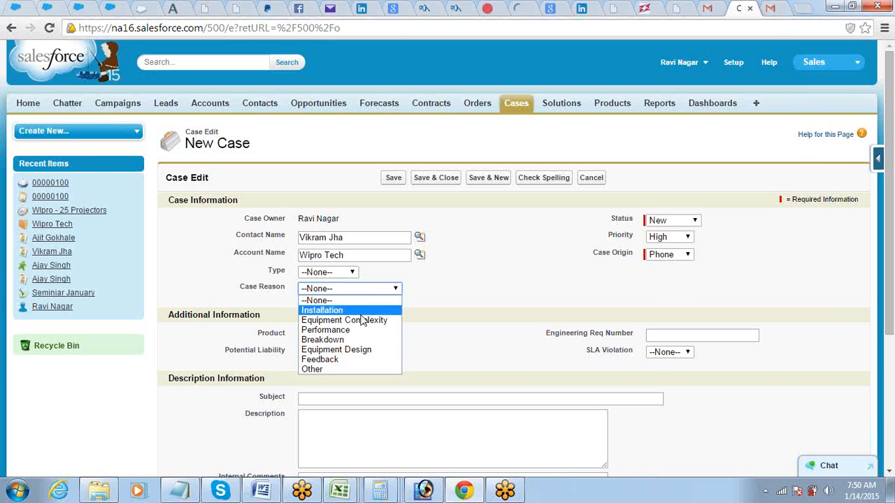
click(362, 312)
click(353, 273)
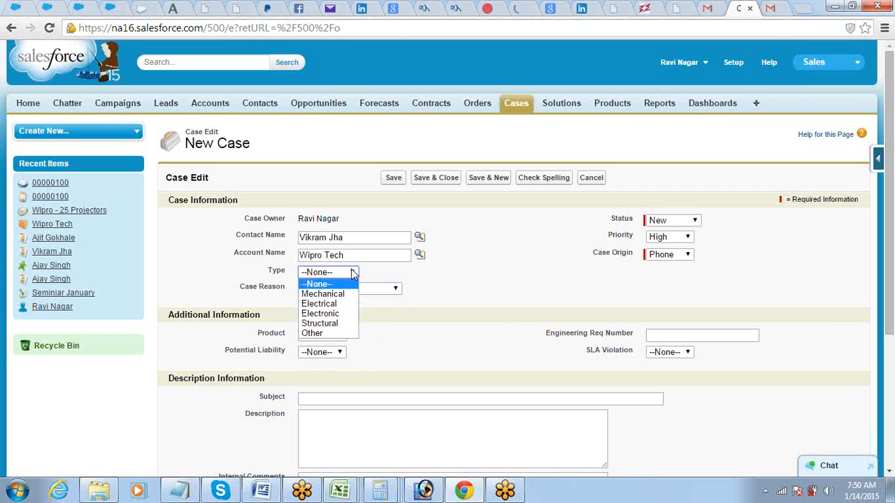
click(340, 313)
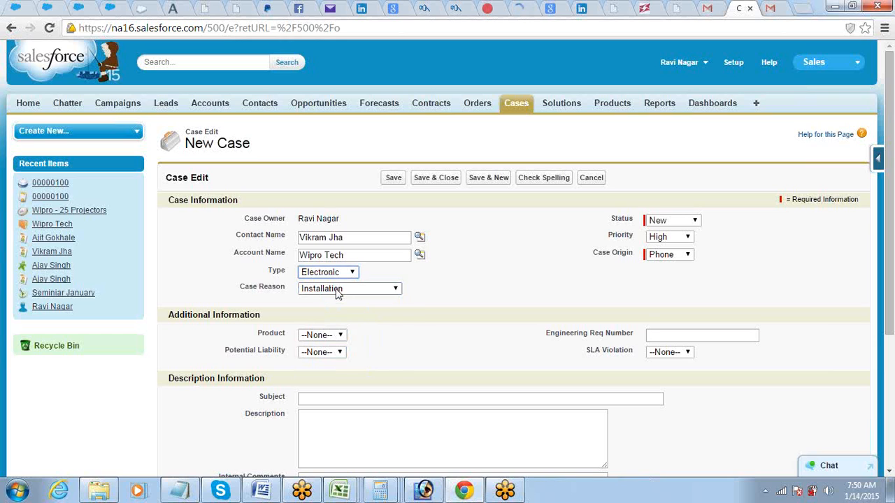
click(336, 288)
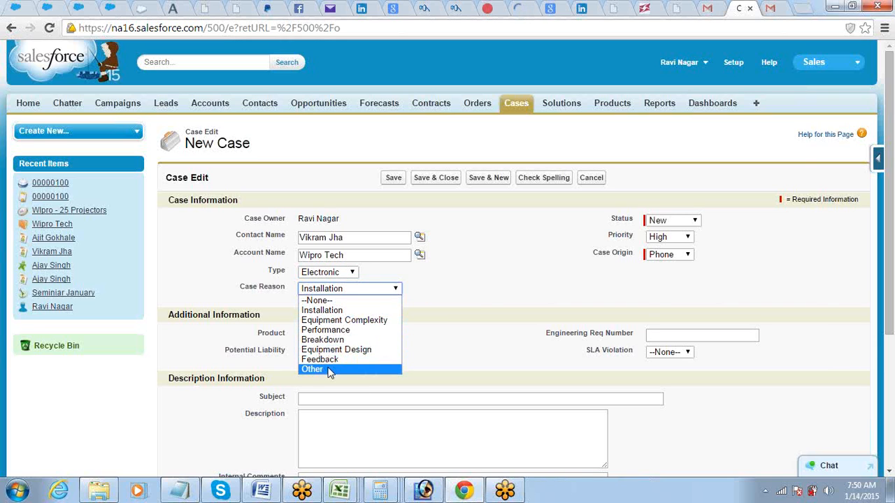
key(Up)
key(Up)
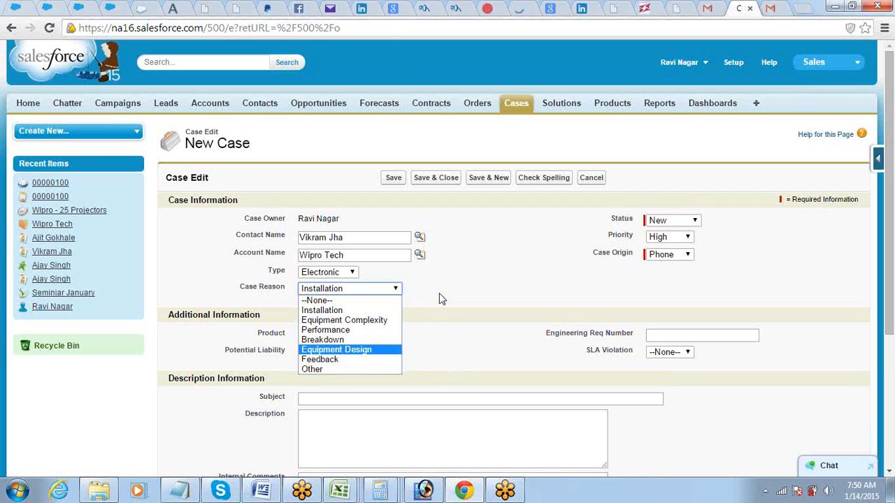
key(Up)
key(Up)
key(Up)
key(Up)
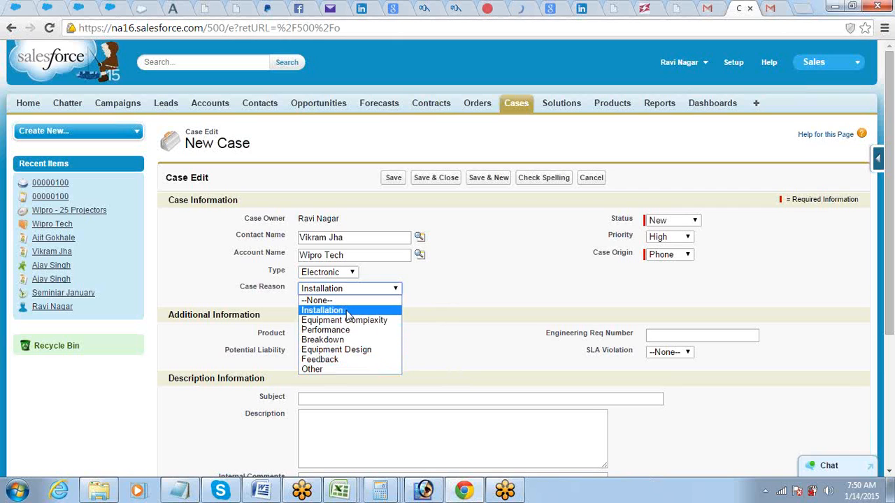
click(347, 310)
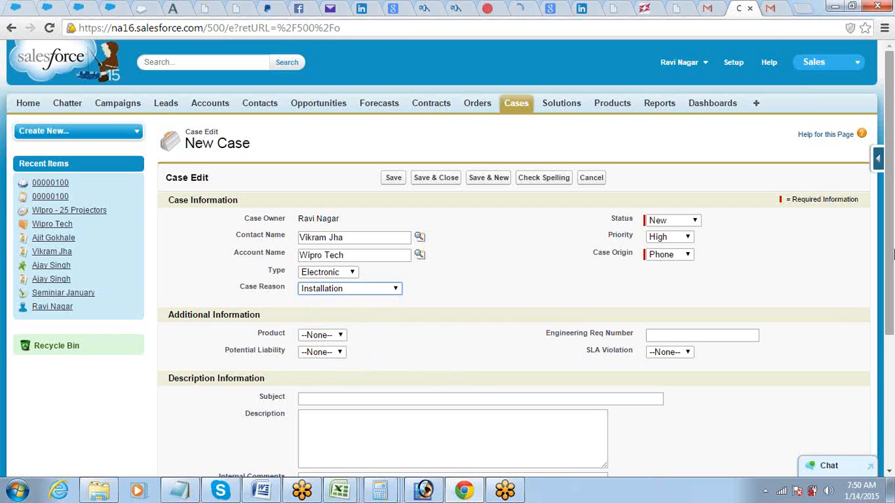
Enter 'Not able to start the projector' as subject and paste it into the description.
drag(890, 249, 888, 330)
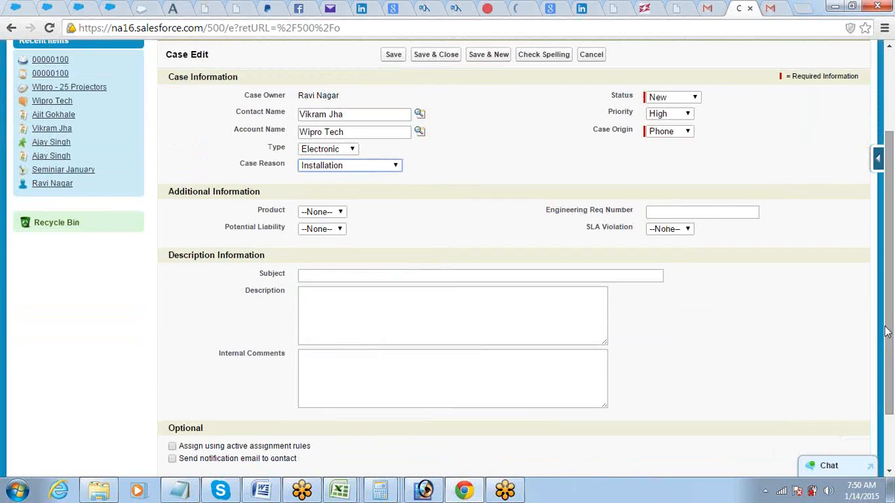
click(375, 273)
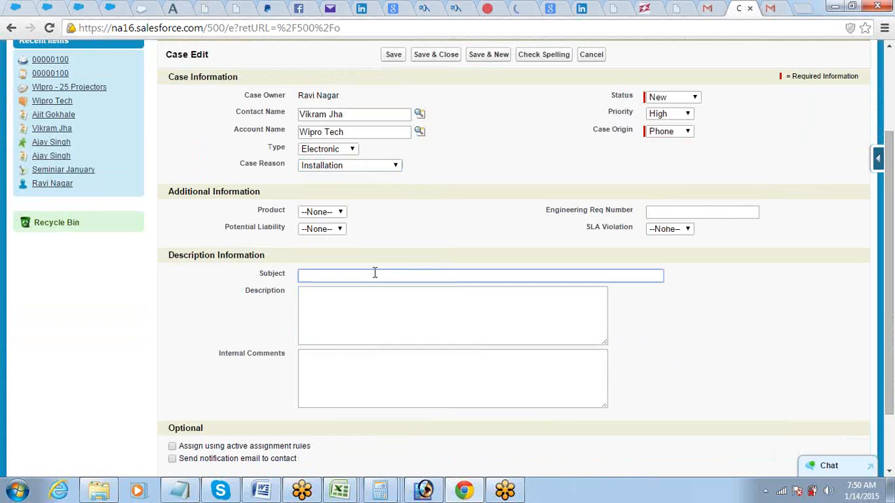
text(Not av)
text(le to start the projector)
key(ctrl+shift+Left)
key(ctrl+shift+Left)
key(ctrl+shift+Left)
key(ctrl+shift+Left)
key(ctrl+shift+Left)
key(ctrl+shift+Left)
key(ctrl+c)
key(Tab)
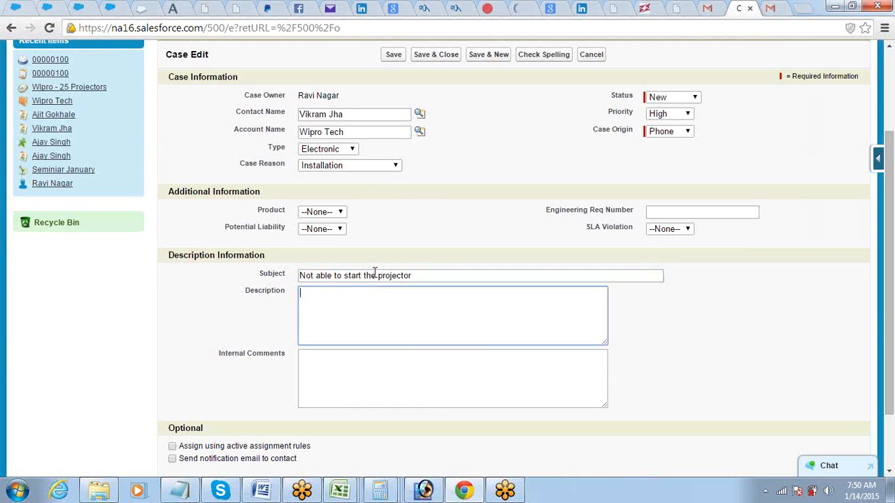
key(ctrl+v)
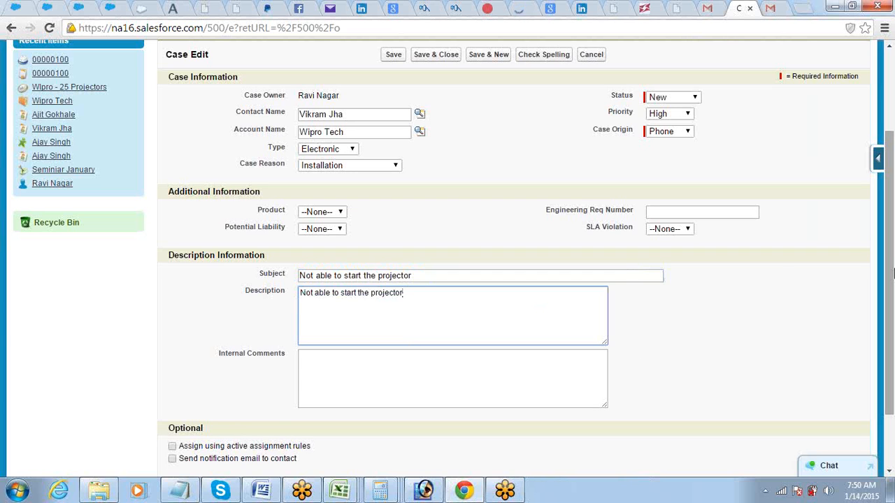
Leave the case Status as New and save the case.
drag(892, 275, 890, 243)
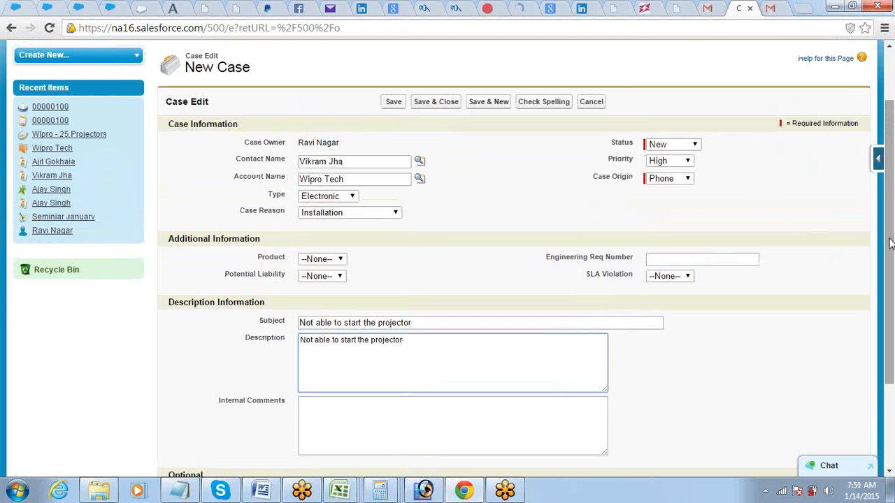
drag(890, 243, 889, 250)
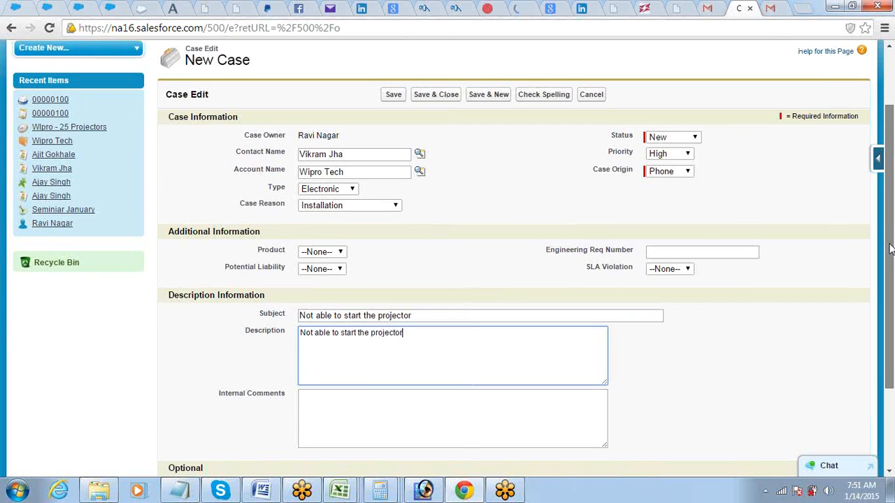
click(653, 137)
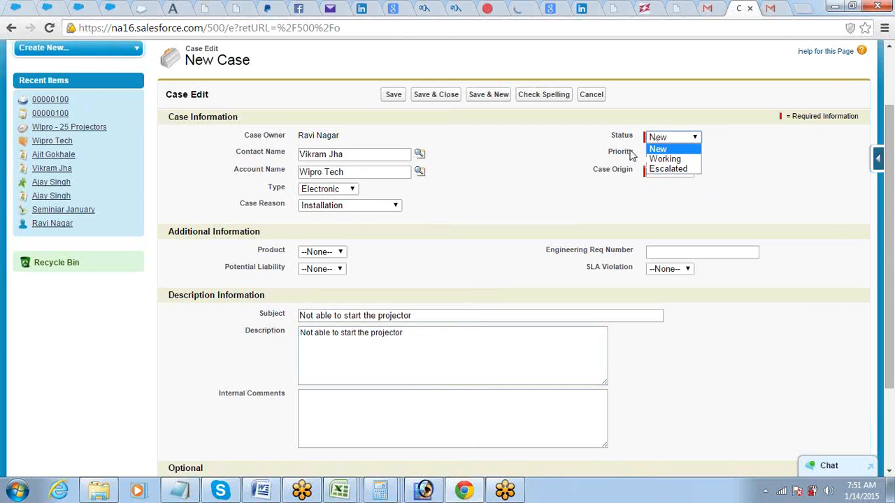
click(548, 187)
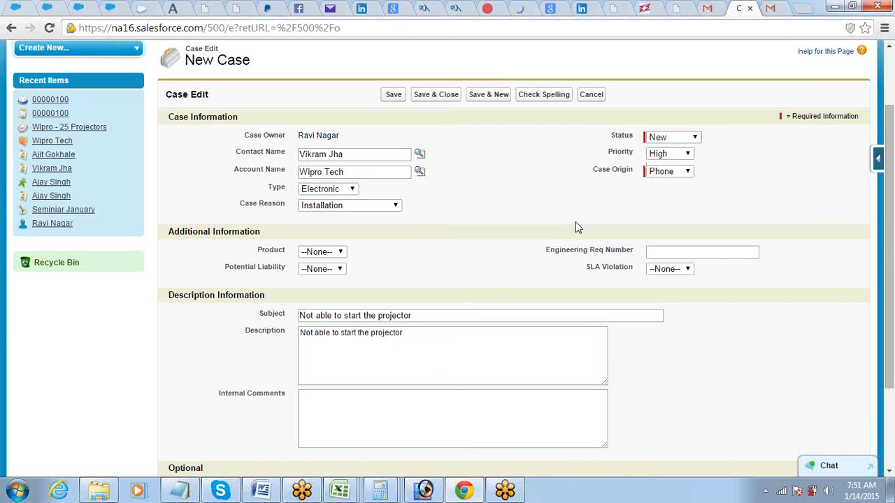
click(396, 95)
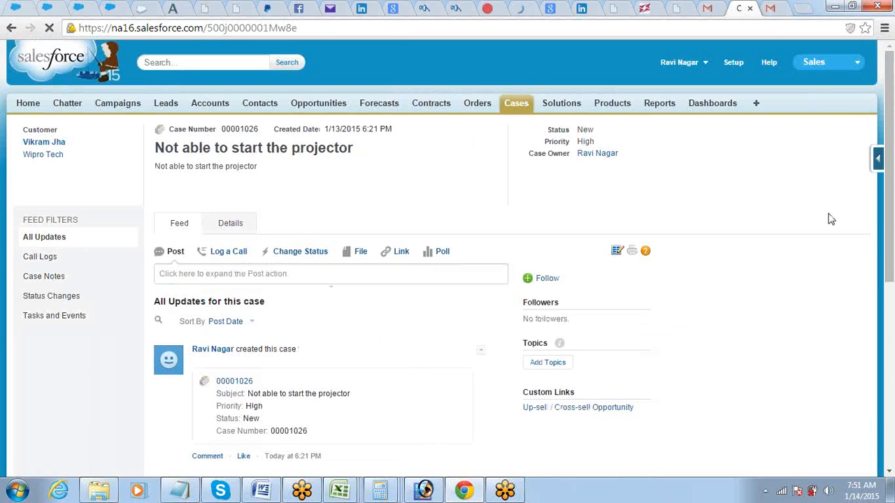
Switch to the Solutions area from the top navigation bar.
drag(891, 198, 893, 231)
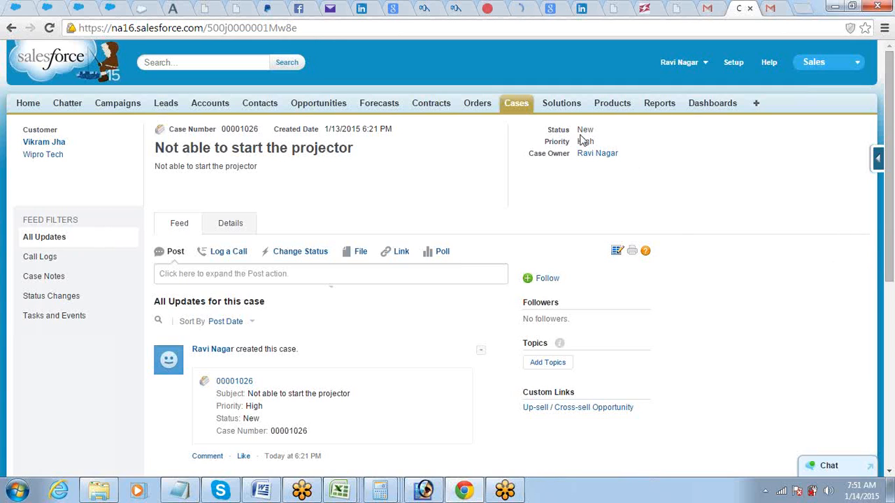
click(561, 104)
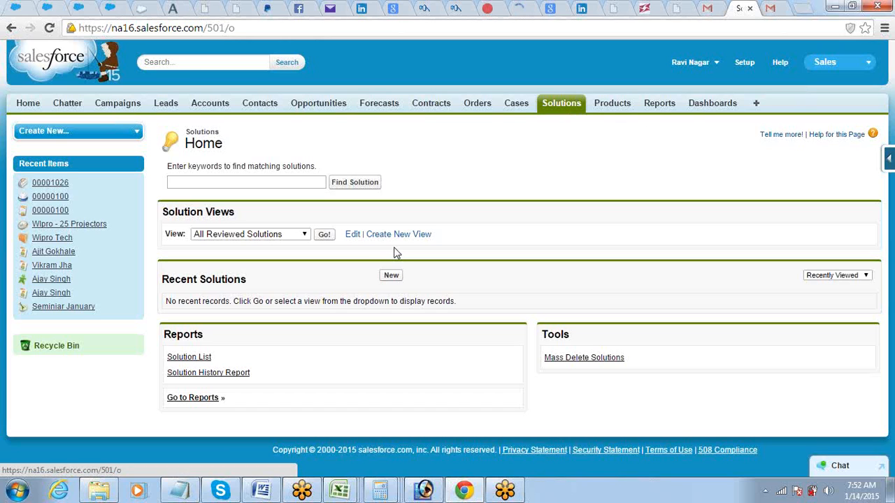
Start a new solution titled 'Not able to Switch on'.
click(392, 278)
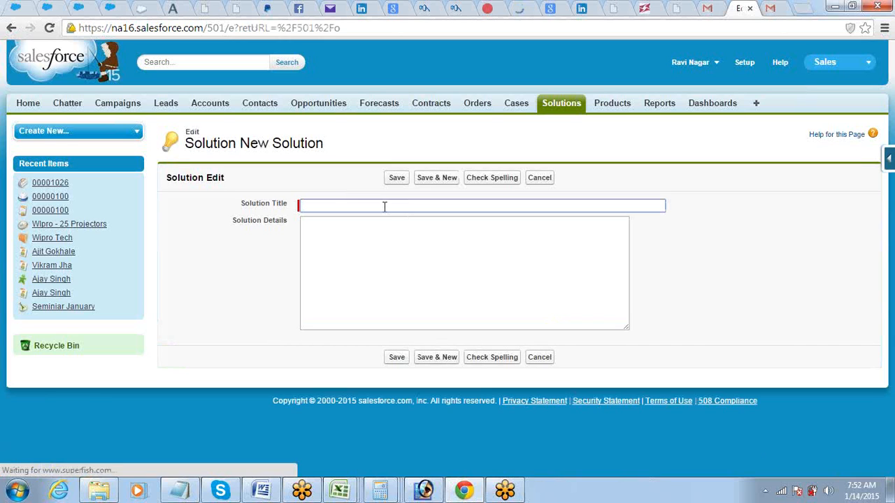
text(No)
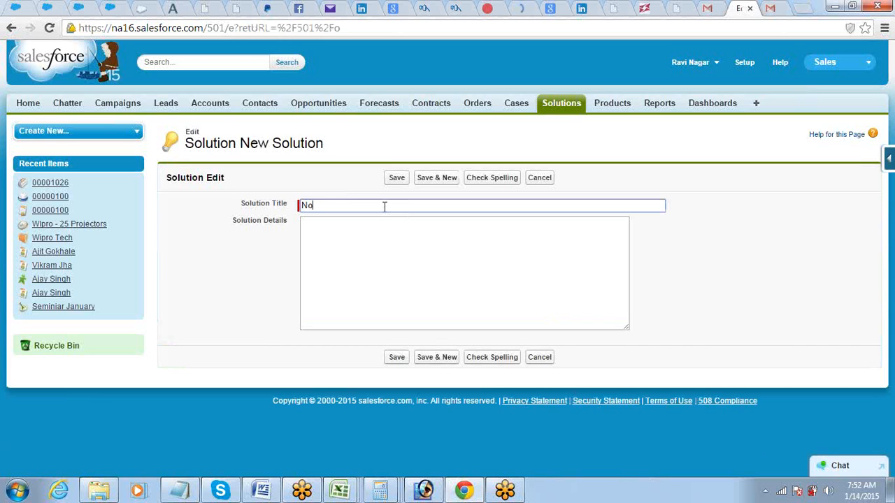
text(t able to Switch on)
key(Tab)
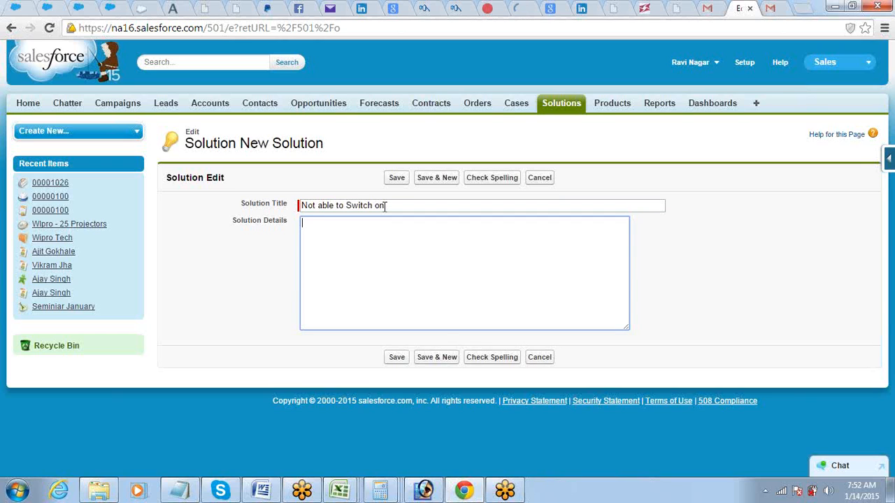
Enter A, B, C and D on separate lines as Solution Details and save.
text(A)
key(Return)
text(B)
key(Return)
text(C)
key(Return)
text(D)
click(397, 357)
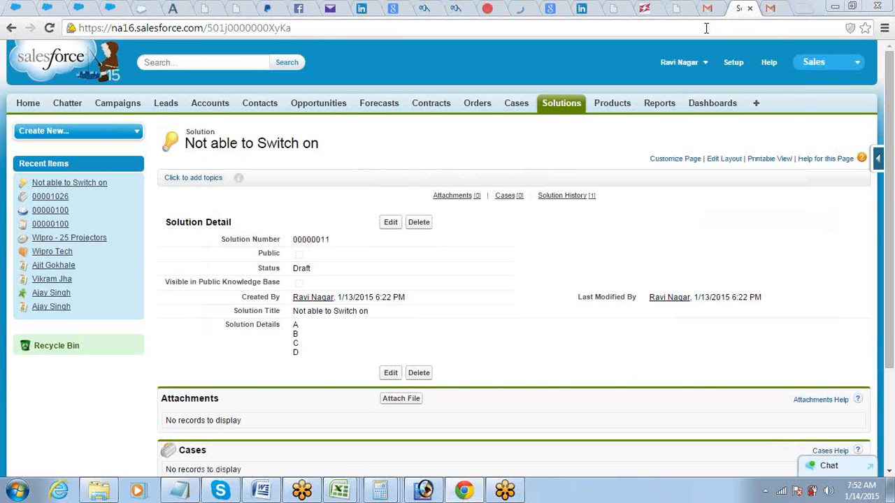
Review Draft solution 00000011, then go to the Products home page.
mouse_move(892, 257)
mouse_down()
mouse_move(892, 364)
mouse_move(892, 266)
mouse_up()
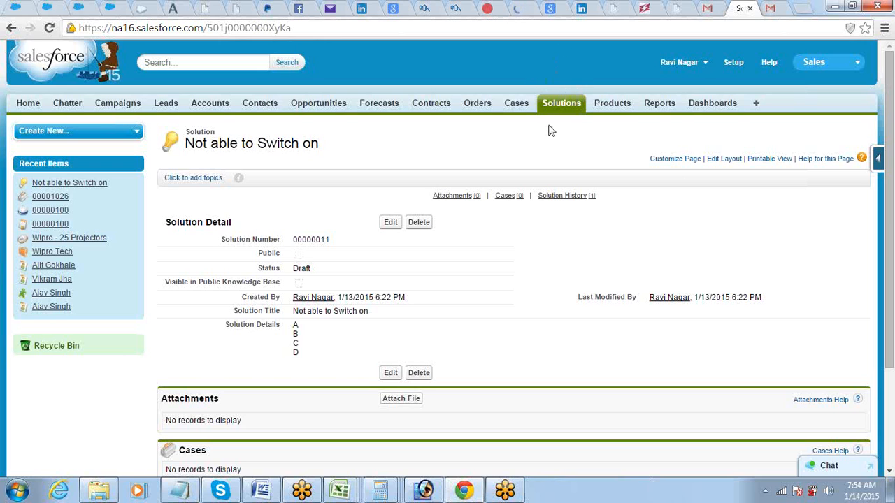
click(615, 111)
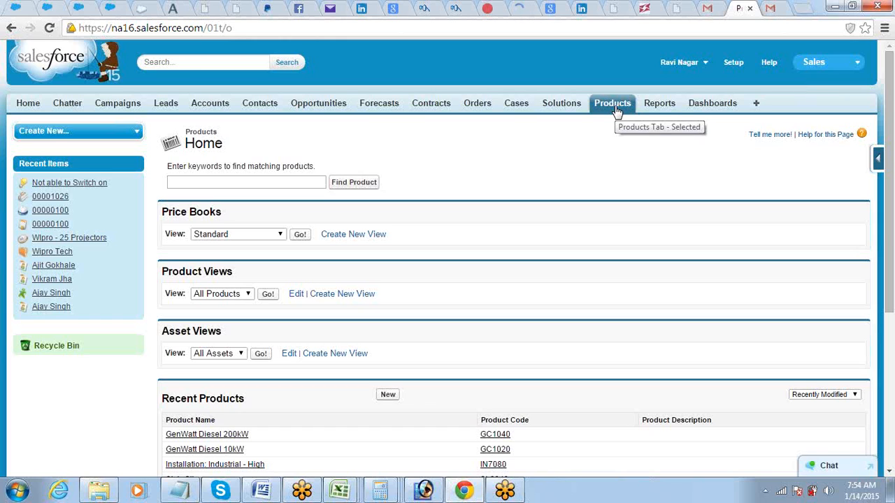
Start a new product named 'Dell - 5342' with code D2346, marked Active.
click(388, 395)
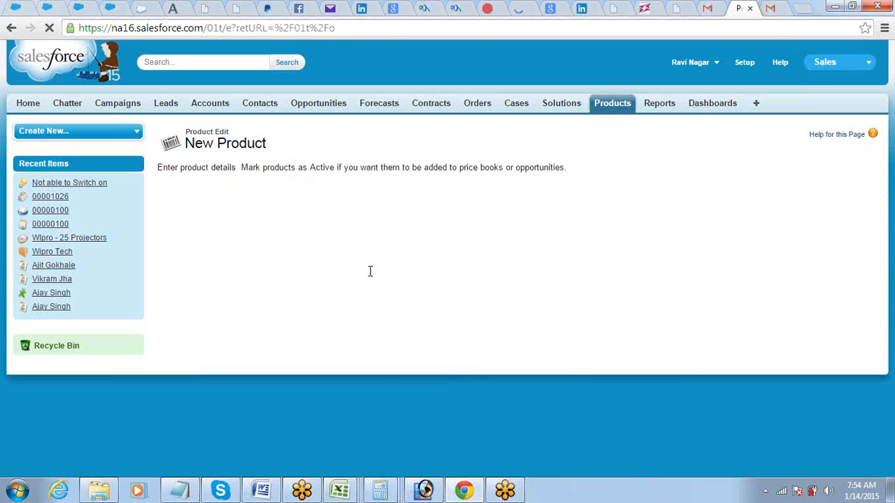
click(347, 242)
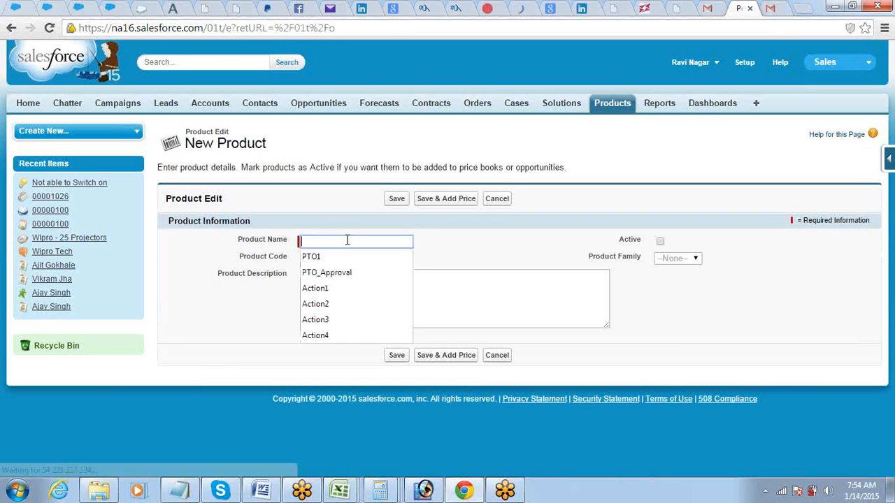
text(Dell - 5342)
key(Tab)
key(Tab)
key(shift+Tab)
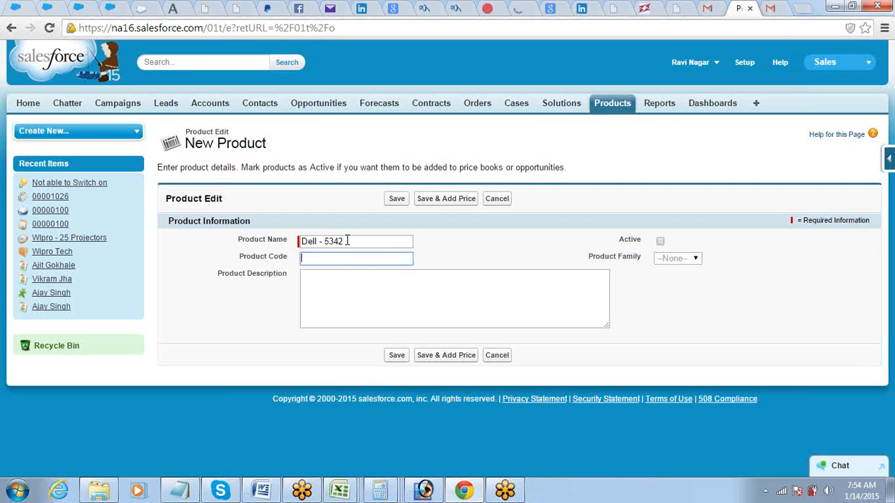
text(D2346)
key(Tab)
click(363, 294)
click(661, 241)
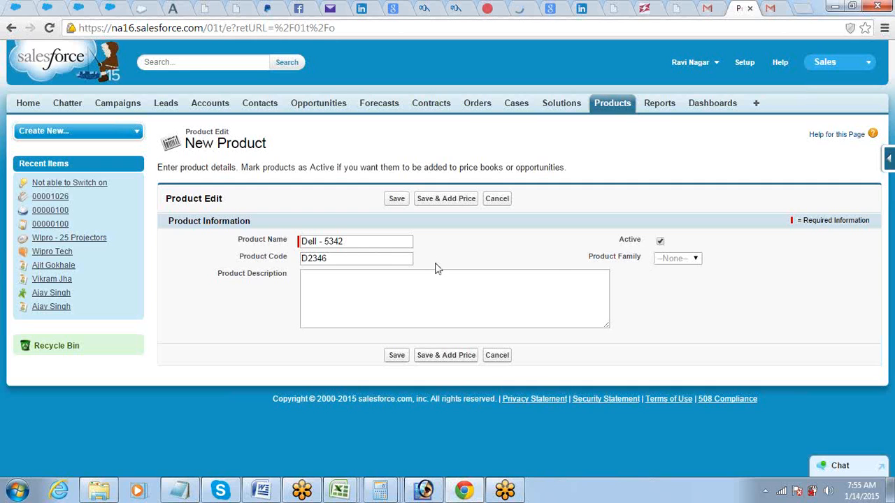
Save the new product Dell - 5342 as active with product code D2346.
click(391, 200)
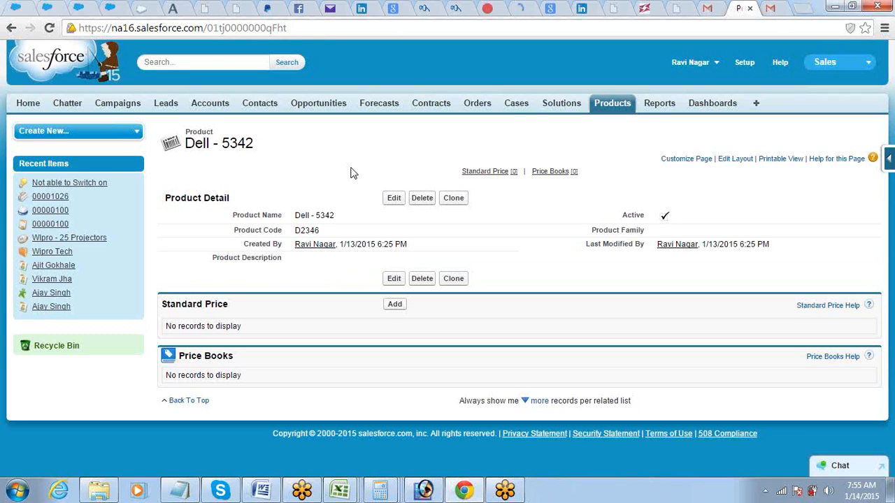
In Notepad, add a 'Sales App' line below the lead-conversion formula.
click(179, 490)
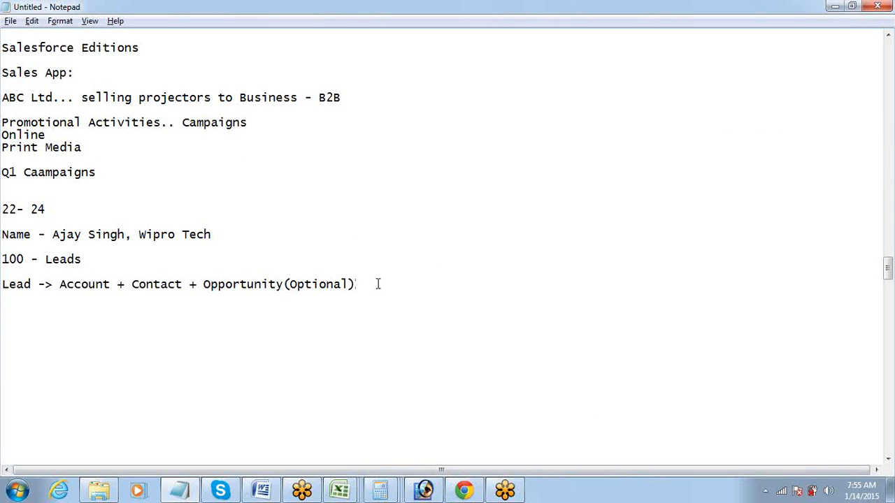
key(Return)
text(Sales App)
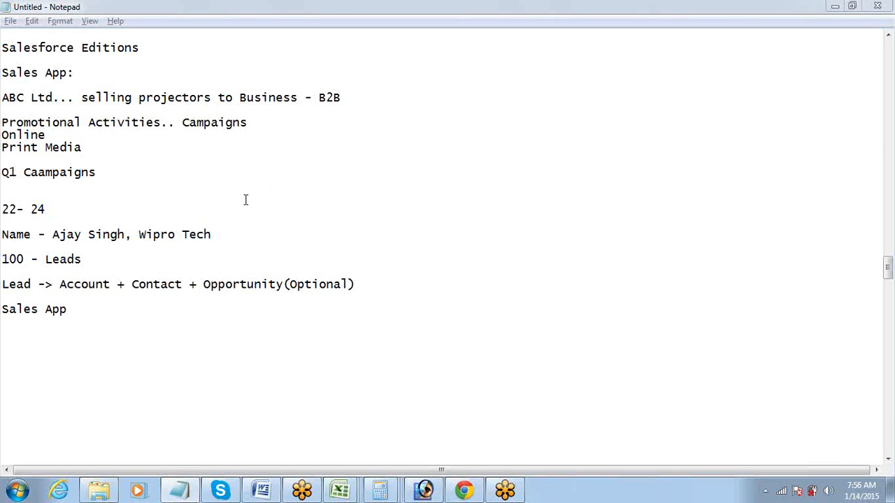
Add a 'YEs' line under Sales App in the notes, then return to the Dell - 5342 product page.
click(88, 310)
text(:)
key(Return)
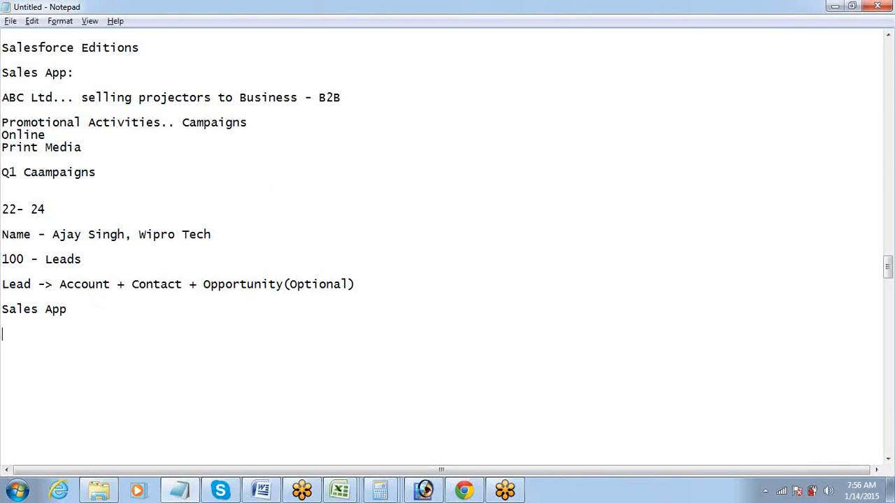
text(YEs)
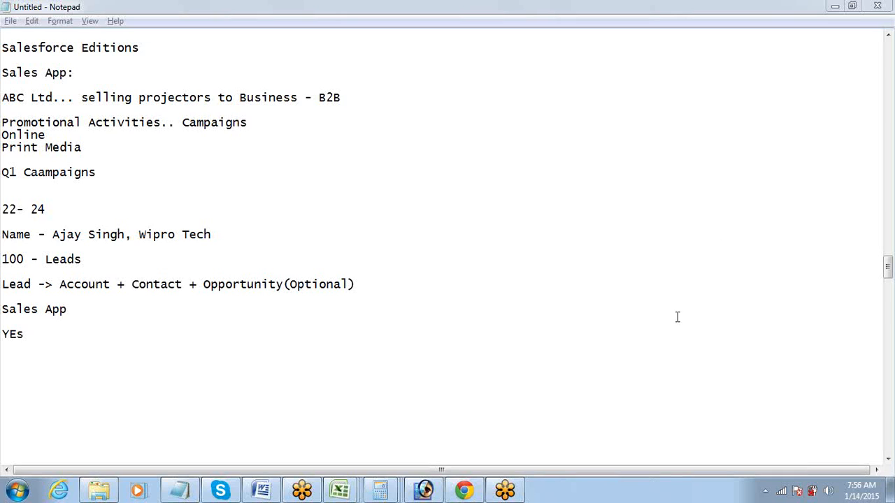
click(463, 490)
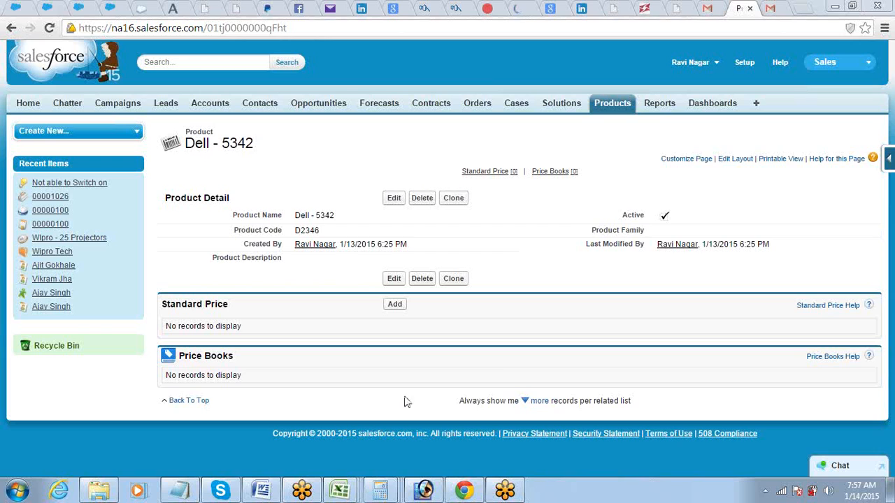
Switch from the Dell - 5342 product page to the Notepad notes.
click(183, 491)
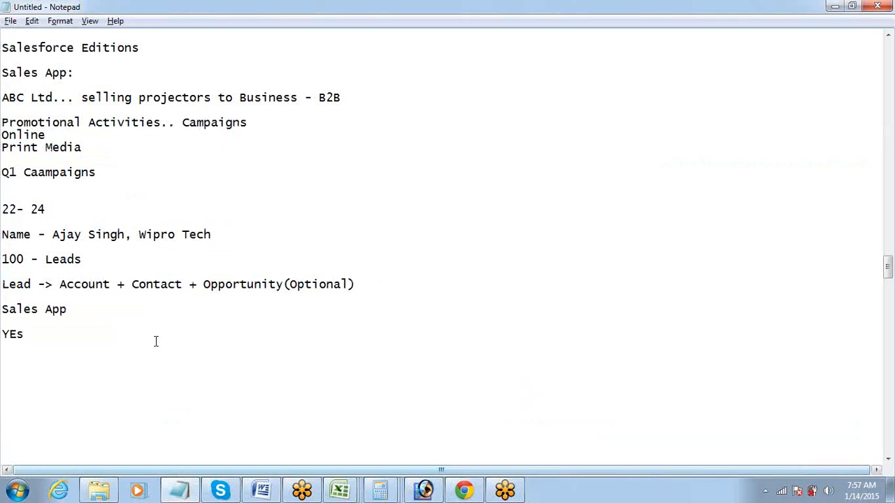
Note 'All the Relationships' below YEs and switch back to the Salesforce product page.
key(Return)
key(Return)
key(Return)
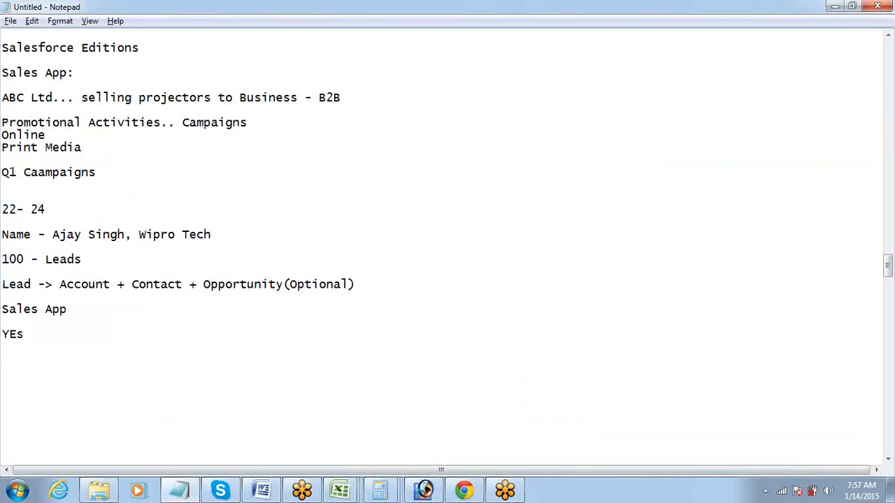
text(All the Relationsh)
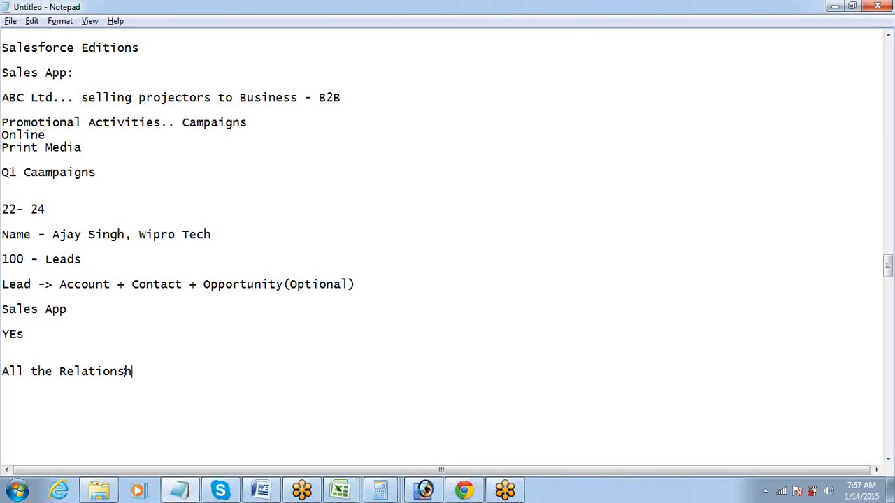
text(ips)
key(alt+Tab)
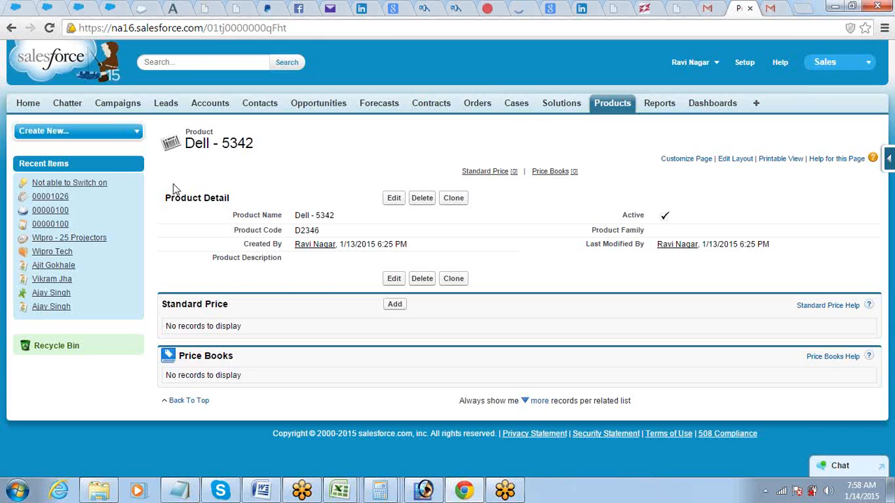
Open a blank New Lead form from the Leads tab, then switch to Notepad.
click(124, 107)
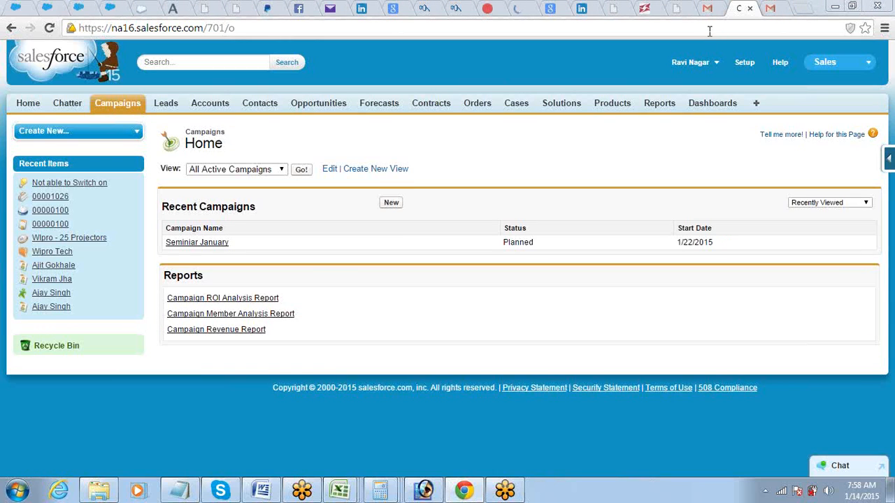
click(162, 106)
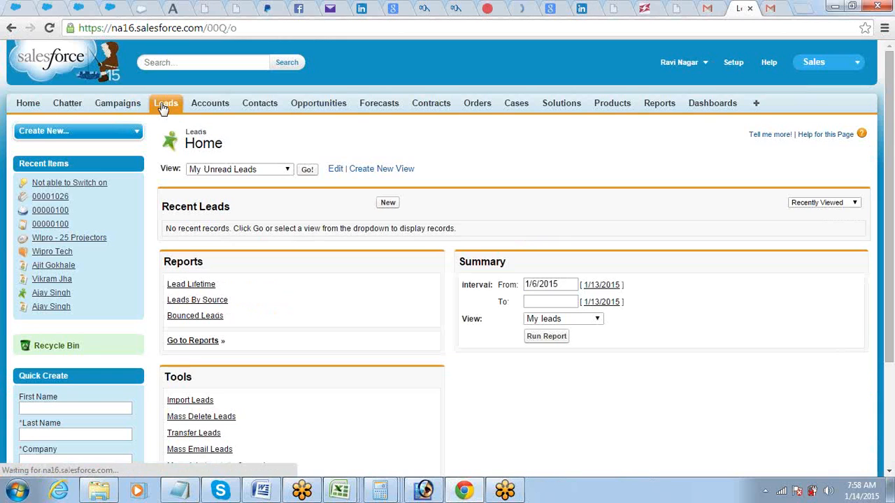
click(387, 207)
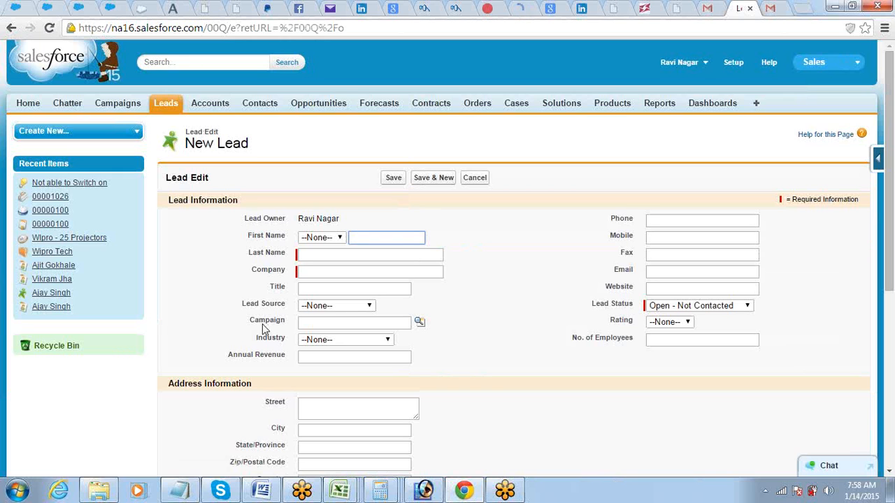
key(alt+Tab)
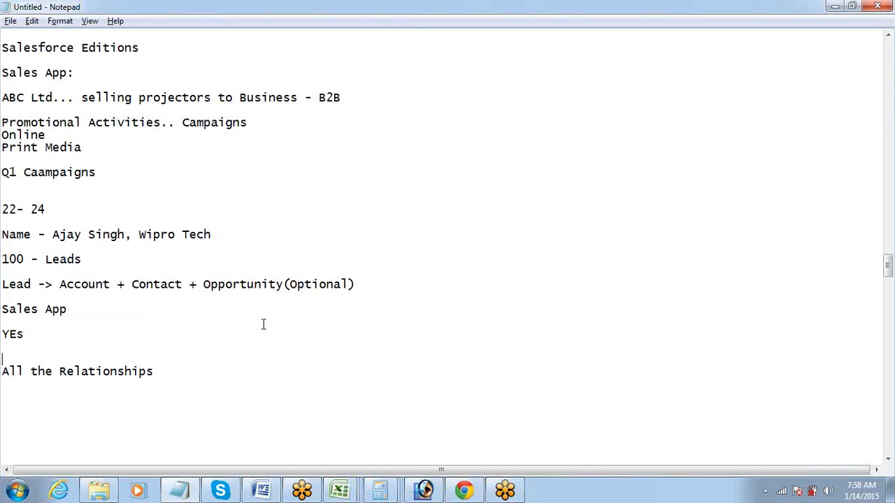
Note 'Leads > Campaign(P) - Lead(C)' under All the Relationships, then return to the New Lead form.
key(End)
key(Return)
text(Leads > Campaign  )
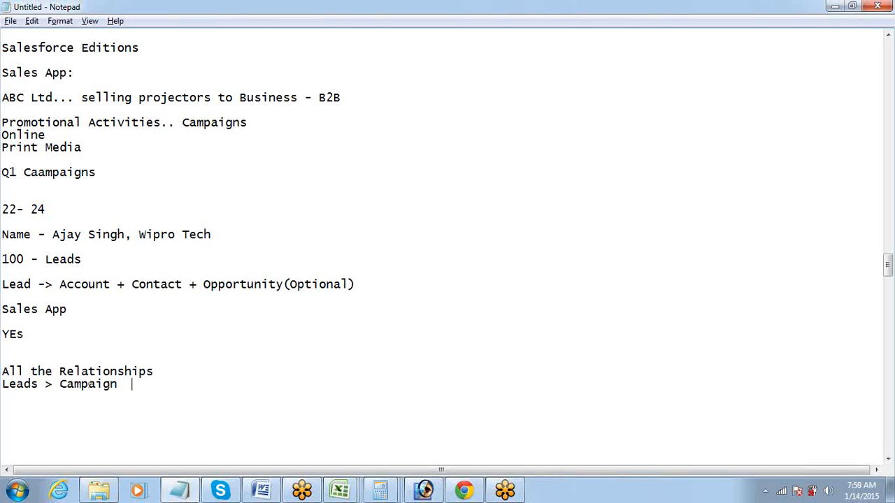
text(- Lead)
click(117, 384)
text((P))
text((C))
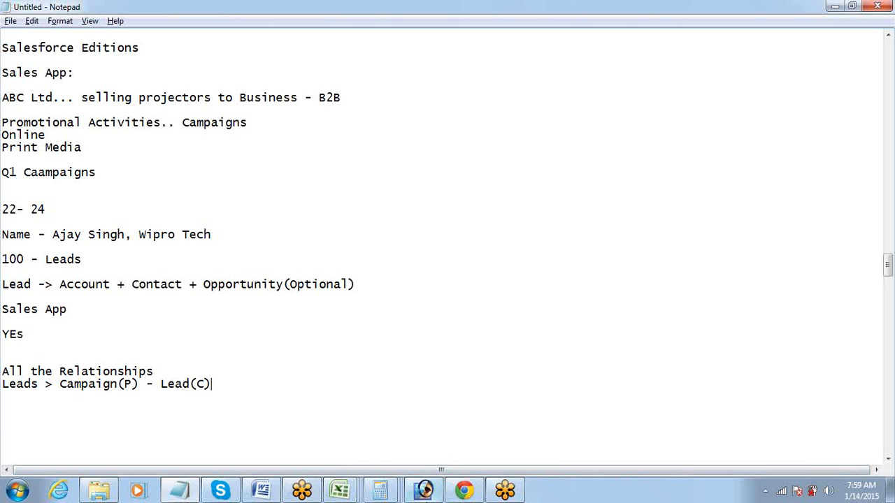
click(461, 492)
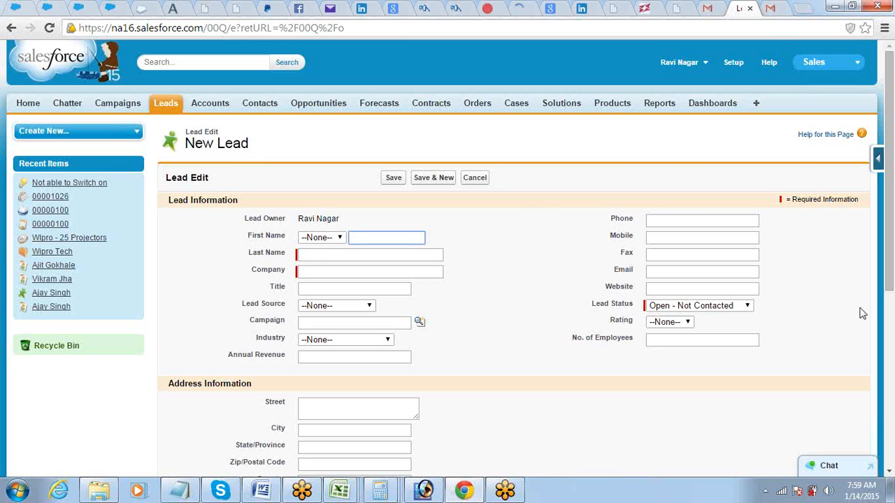
click(891, 38)
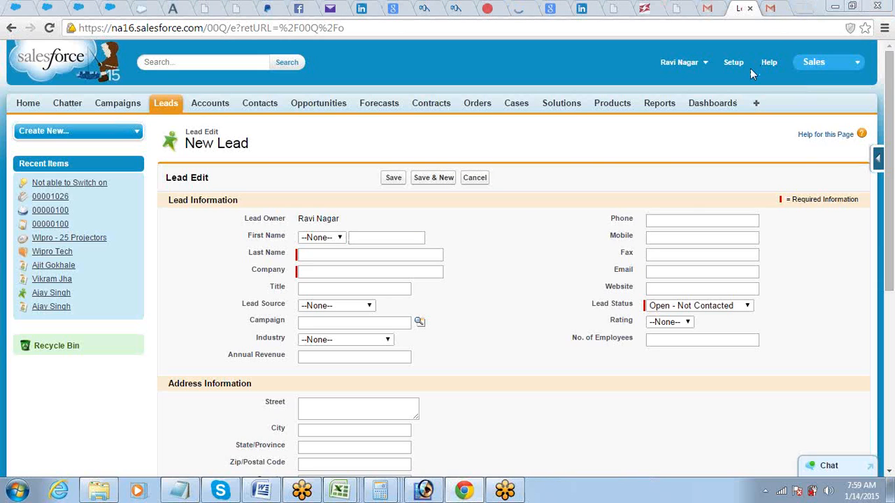